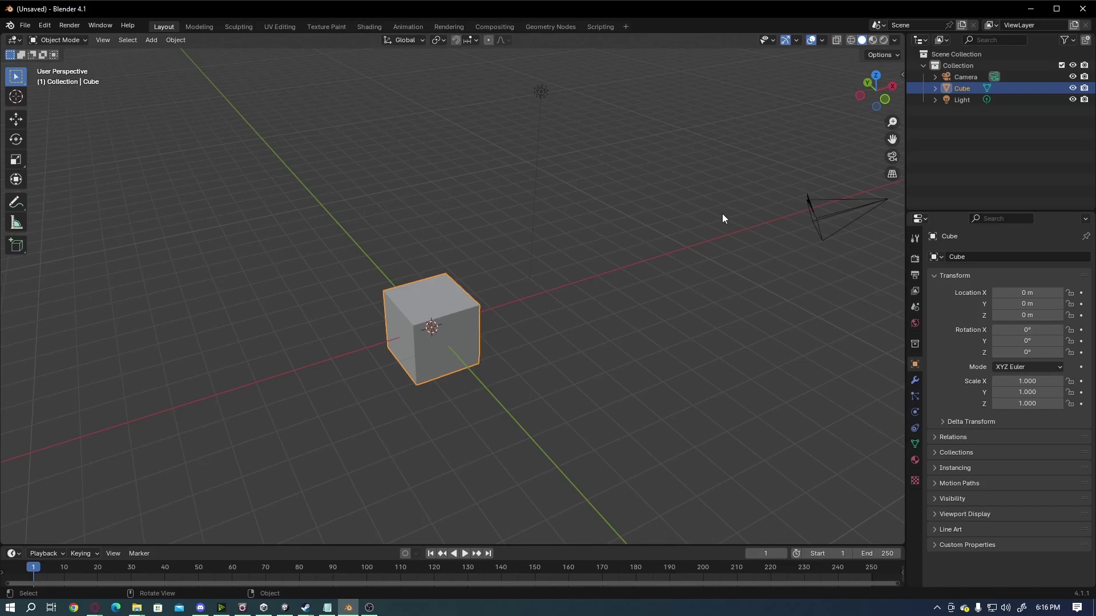
- Delete the default cube, camera and light from the scene
mouse_move(722, 225)
middle_mouse_down()
mouse_move(707, 232)
mouse_move(727, 219)
mouse_move(715, 223)
middle_mouse_up()
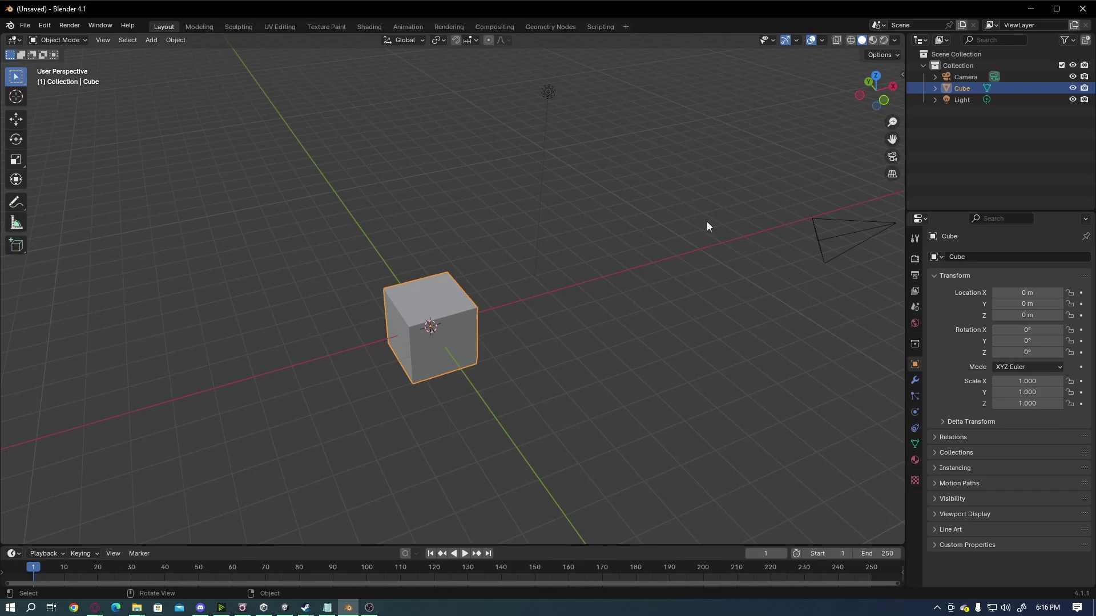
middle_click_drag(704, 226, 664, 235)
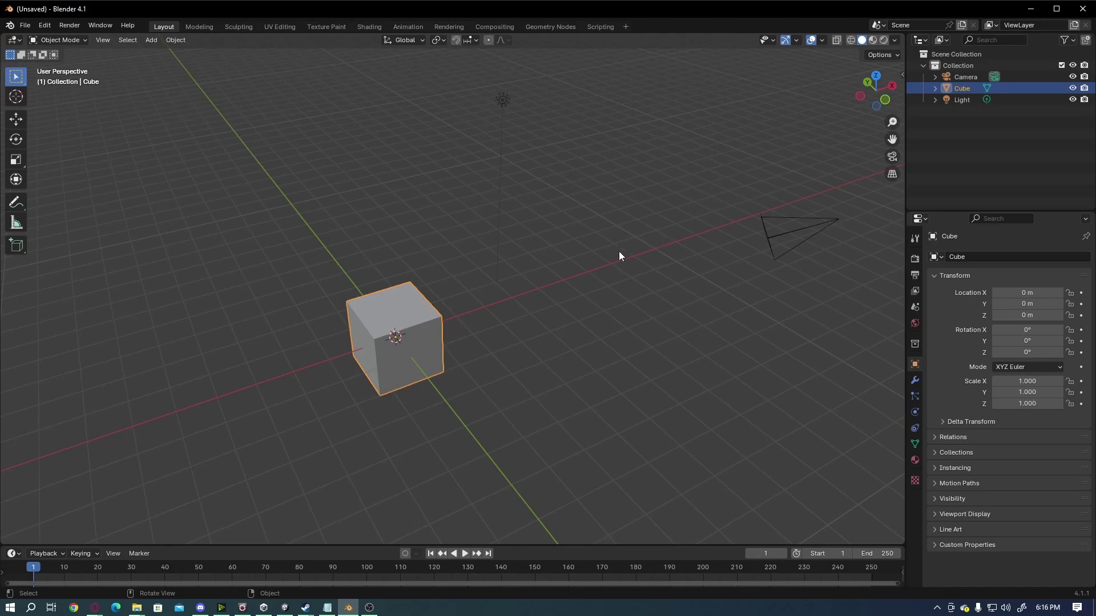
key("a")
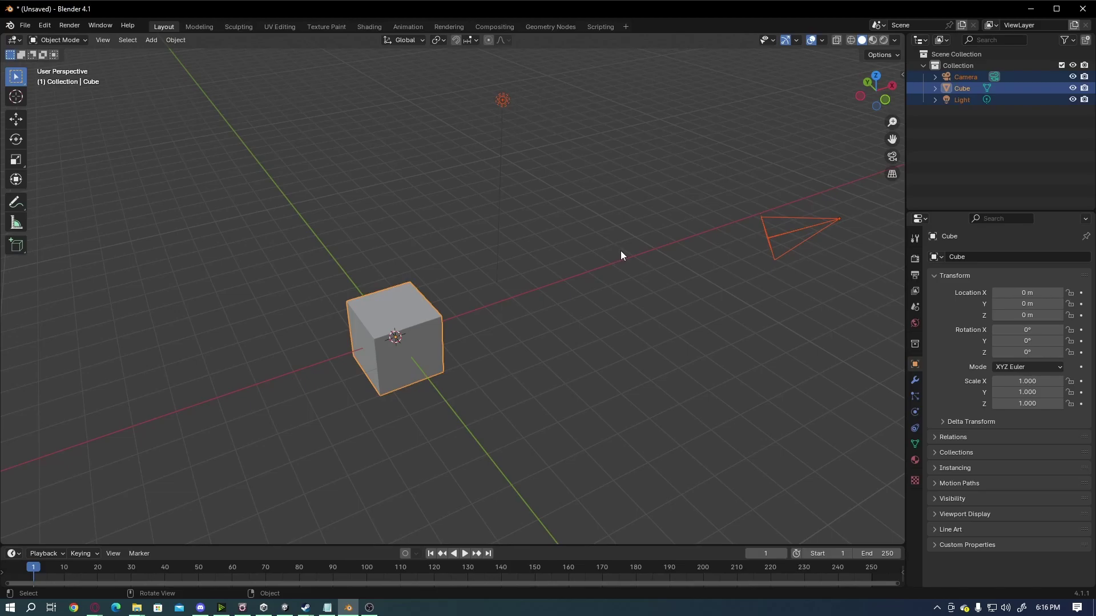
key("Delete")
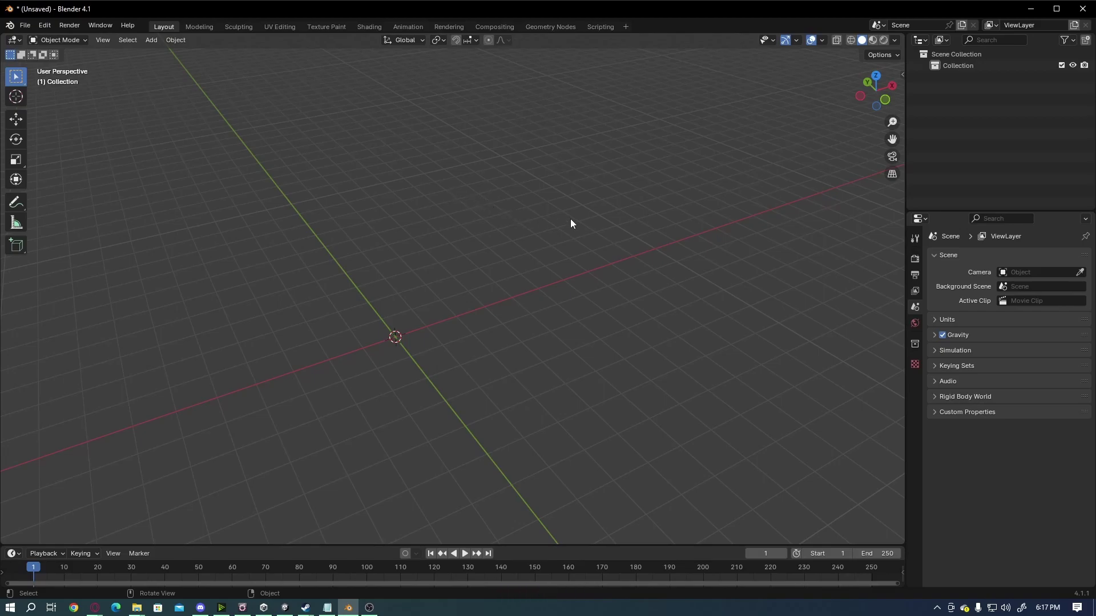
- Add a mesh plane at the world origin
left_click(152, 40)
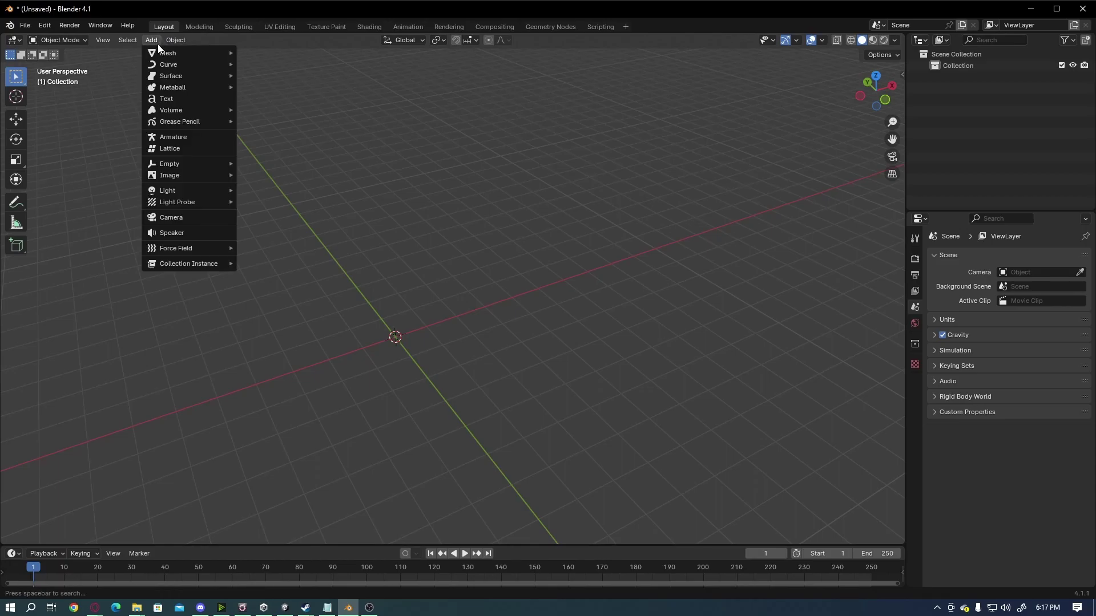
mouse_move(157, 51)
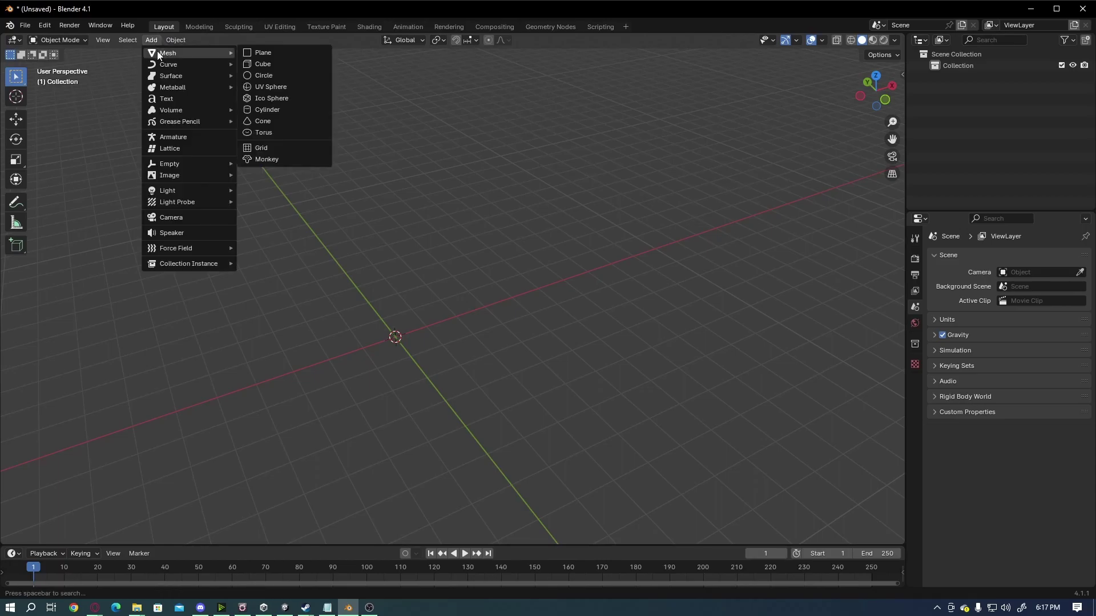
left_click(270, 53)
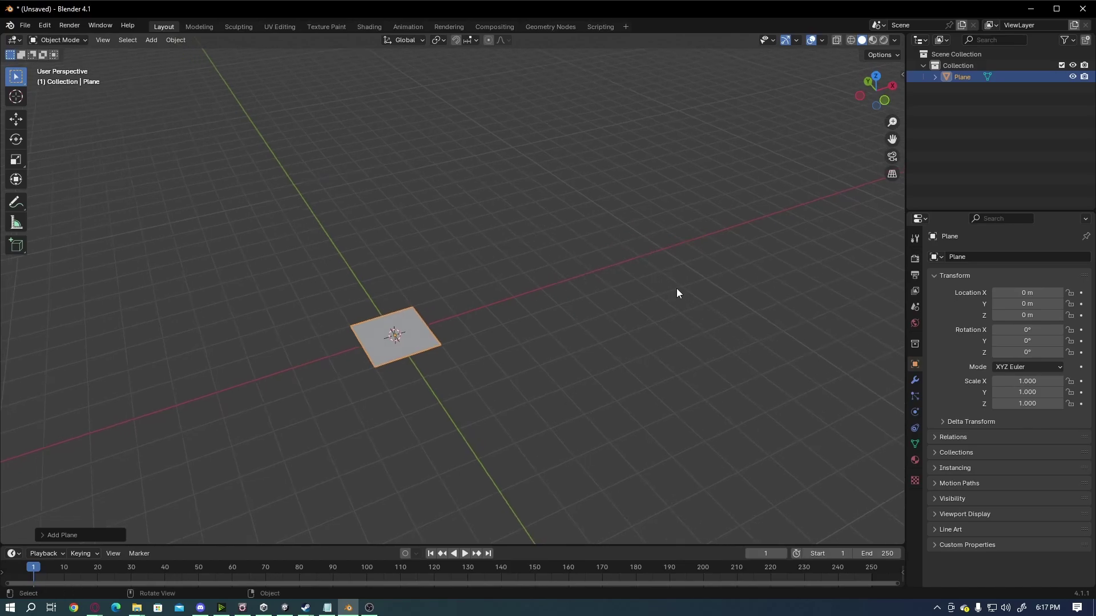
scroll(676, 293, "down", 6, "ctrl")
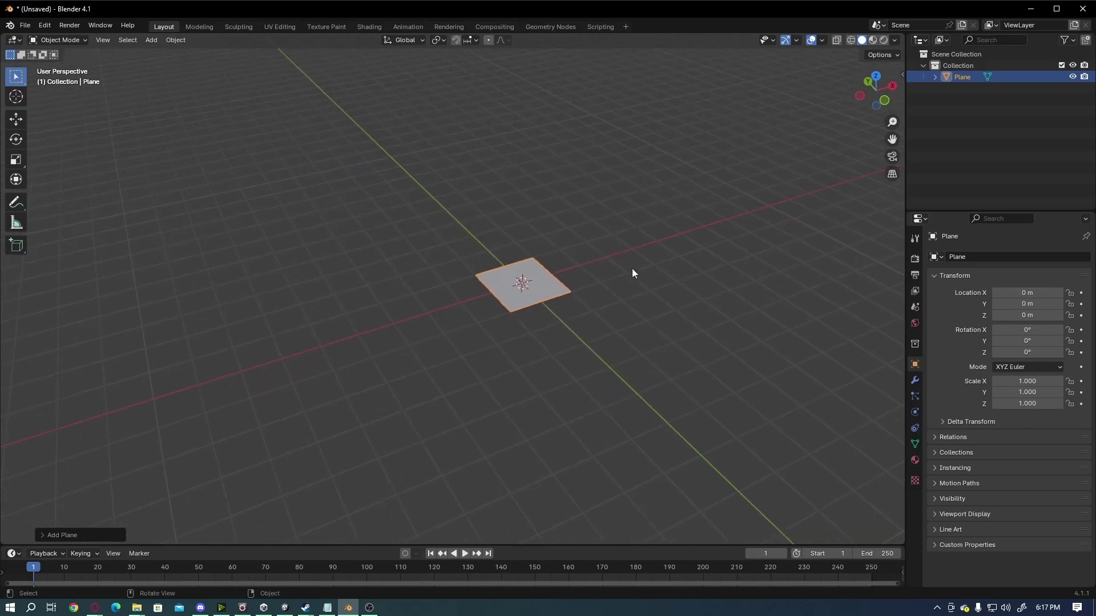
scroll(671, 303, "up", 3)
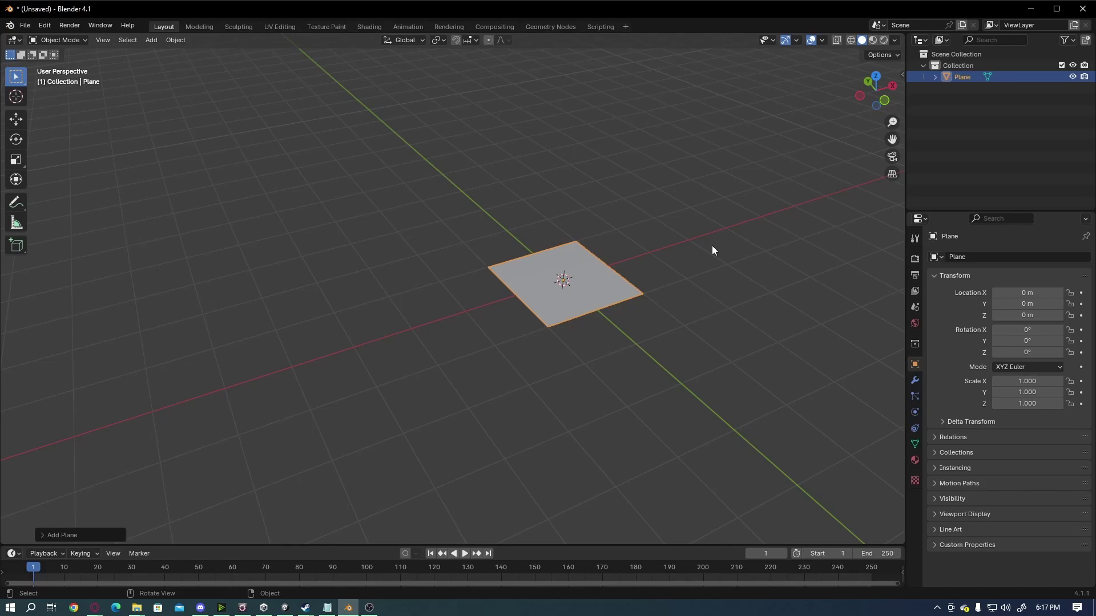
- Centre the plane in Top Orthographic view and switch it to Edit Mode
key("KP_7")
middle_click_drag(711, 246, 635, 276, "shift")
middle_click_drag(525, 232, 558, 215, "ctrl")
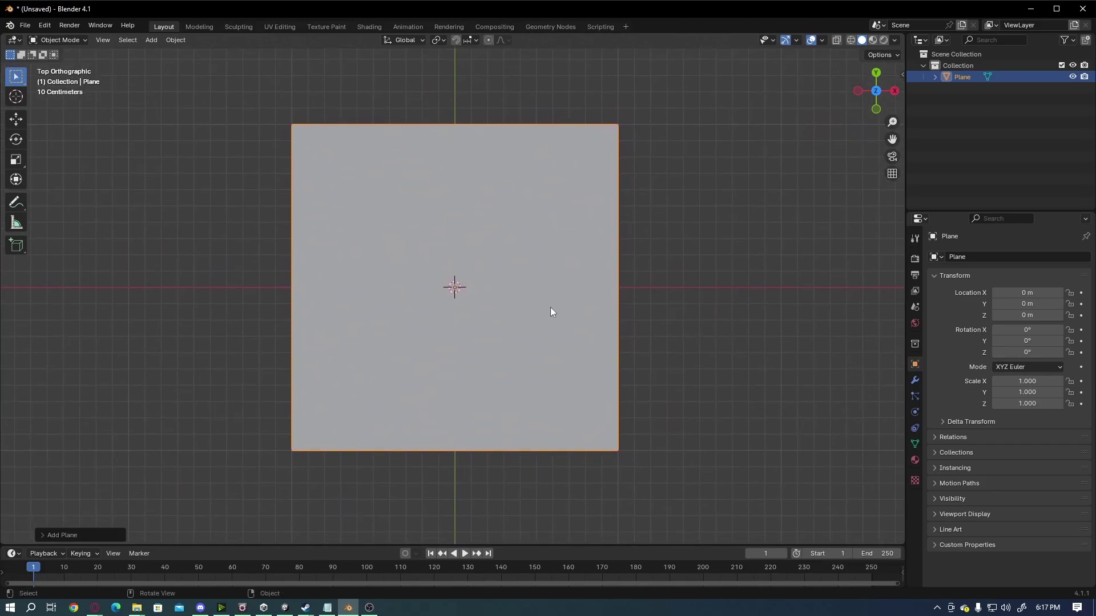
key("Tab")
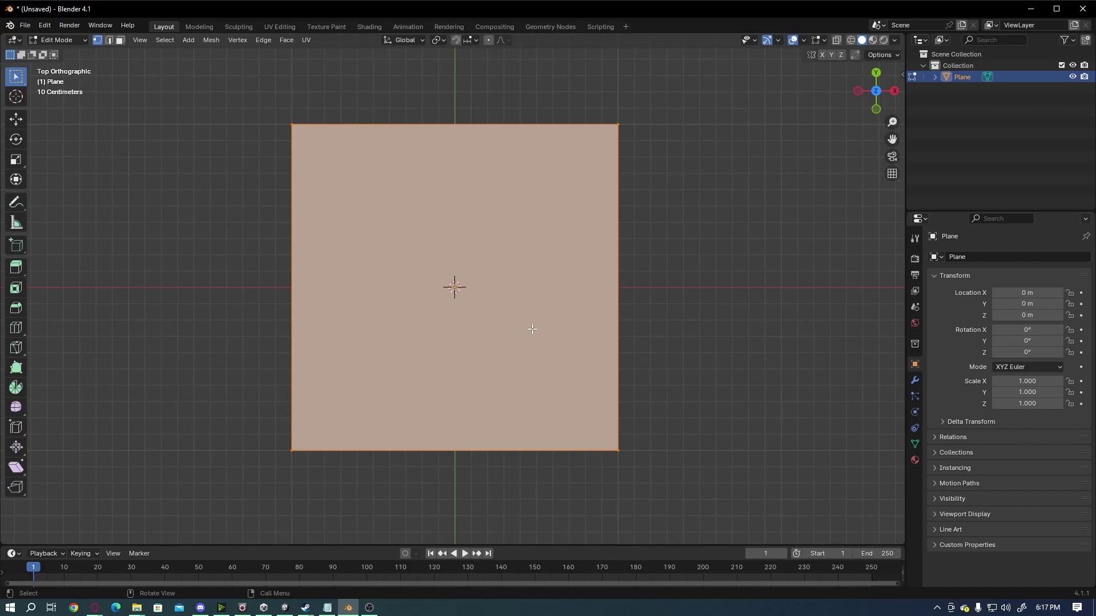
- Loop-cut the plane with 2 evenly spaced vertical cuts into three strips
key("ctrl+r")
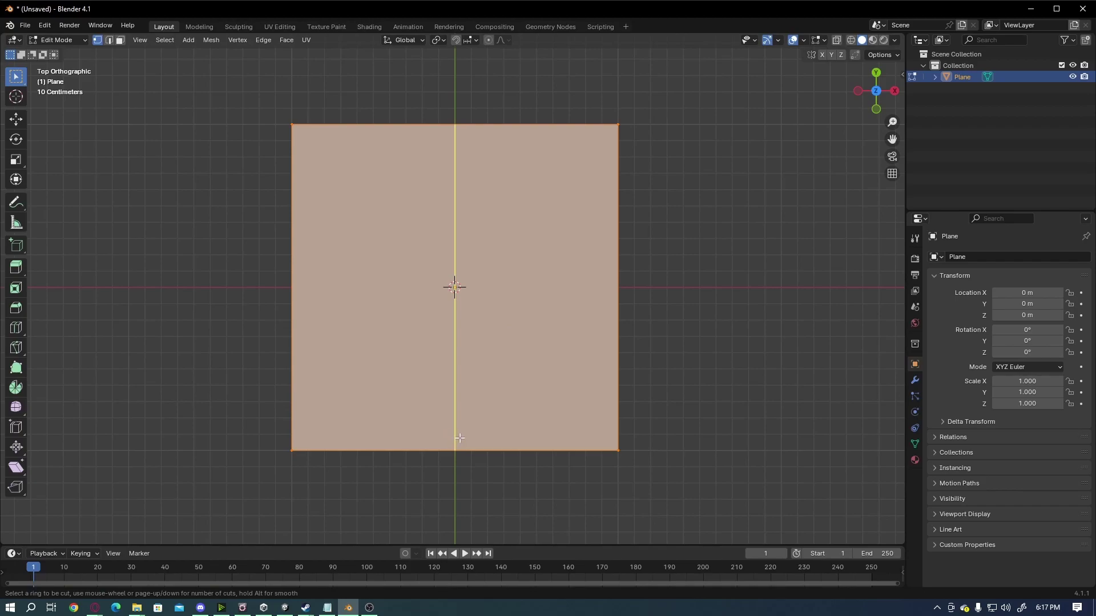
scroll(460, 438, "up", 1)
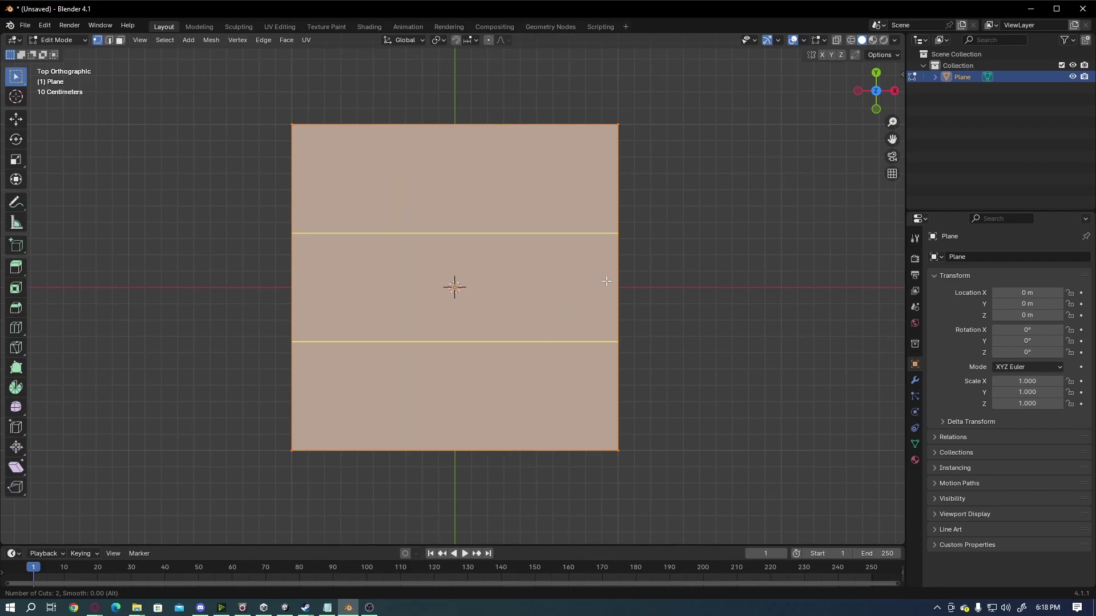
left_click(455, 437)
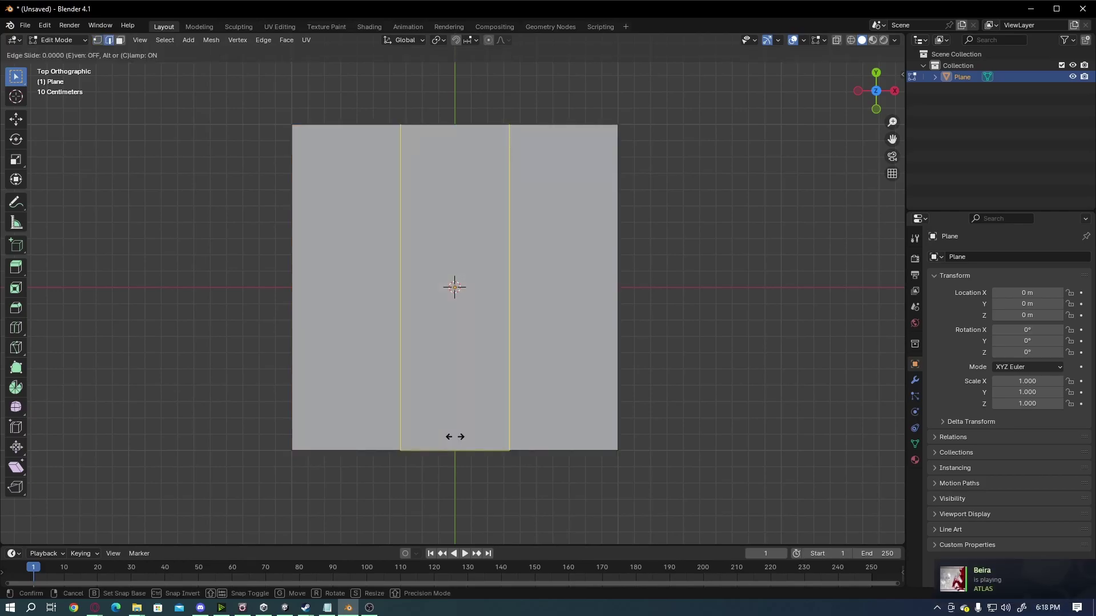
right_click(455, 437)
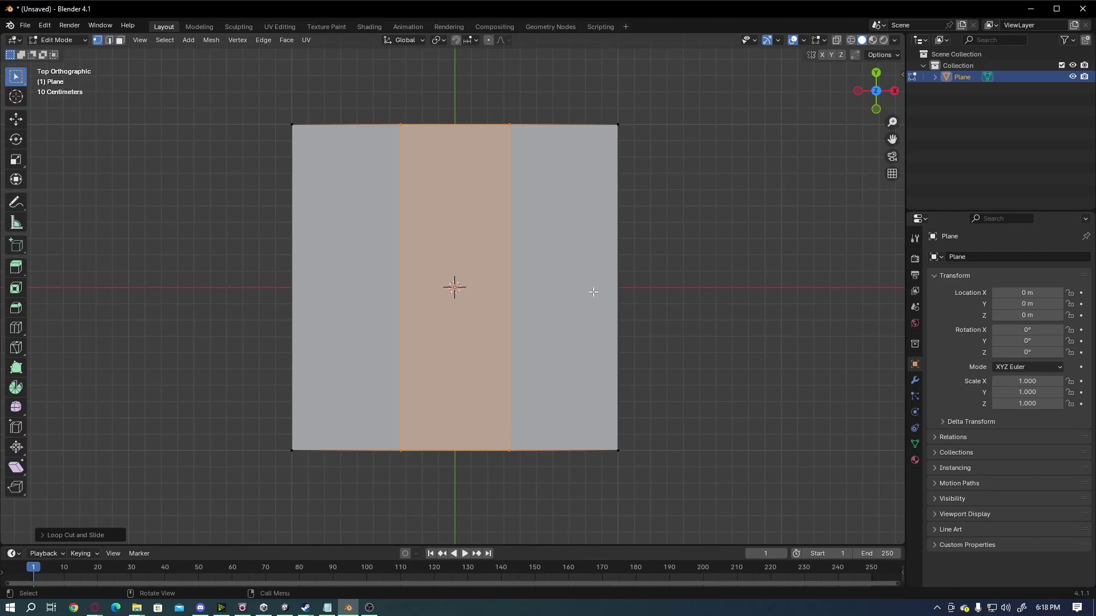
- Add 2 horizontal loop cuts, making a 3×3 grid of nine faces
key("ctrl+r")
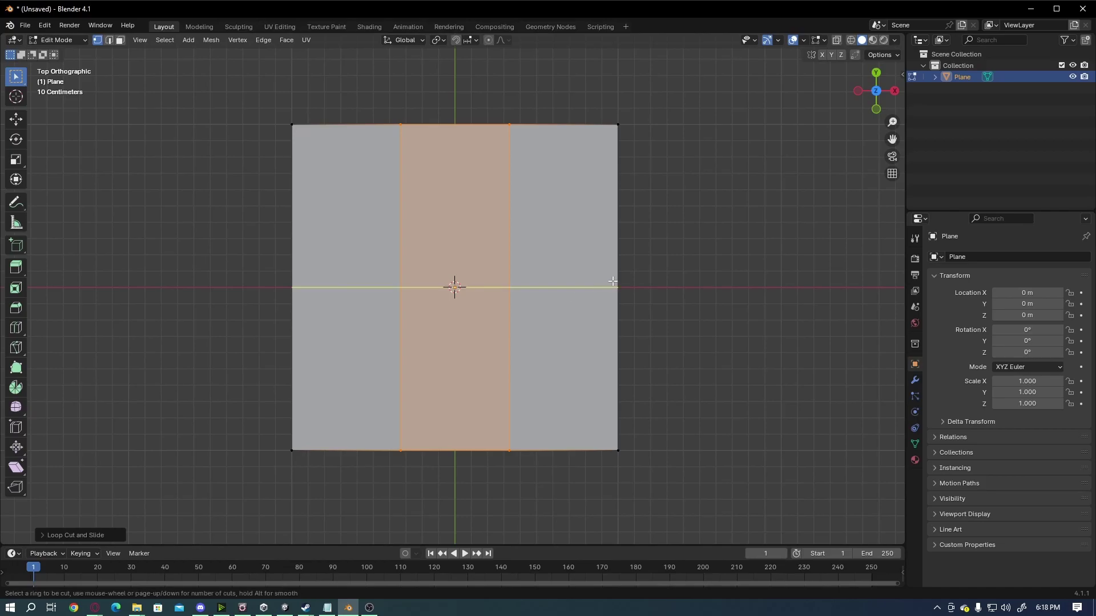
scroll(611, 281, "up", 1)
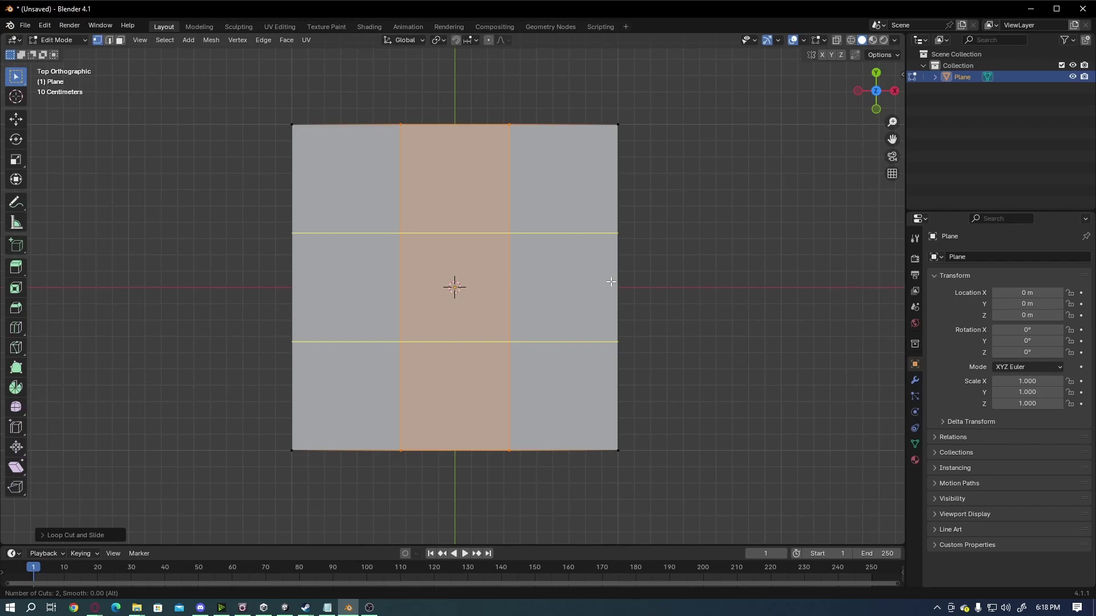
left_click(611, 282)
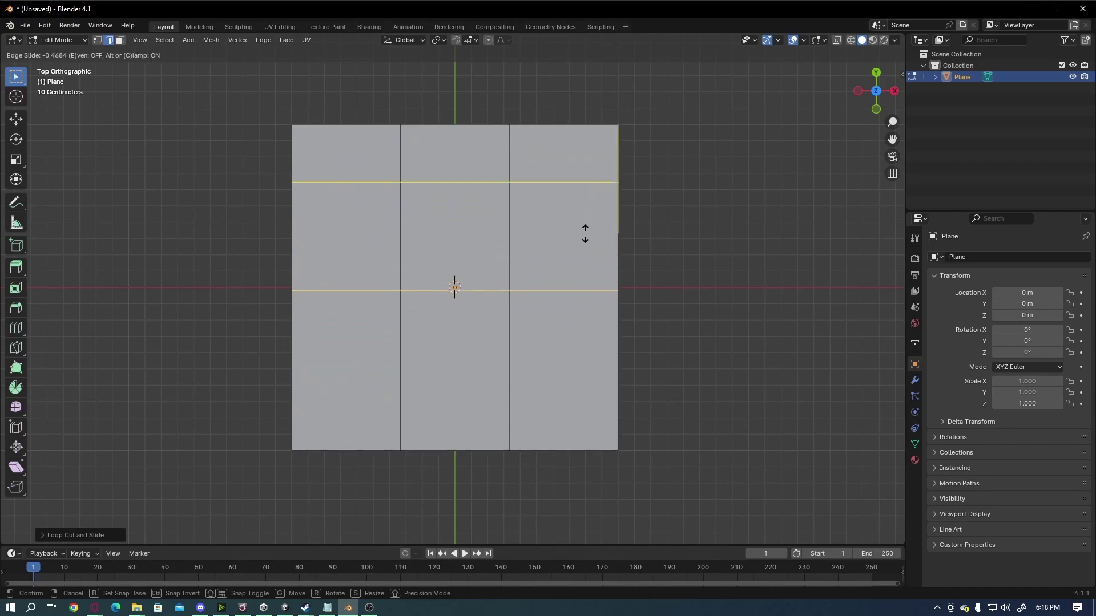
left_click(594, 289)
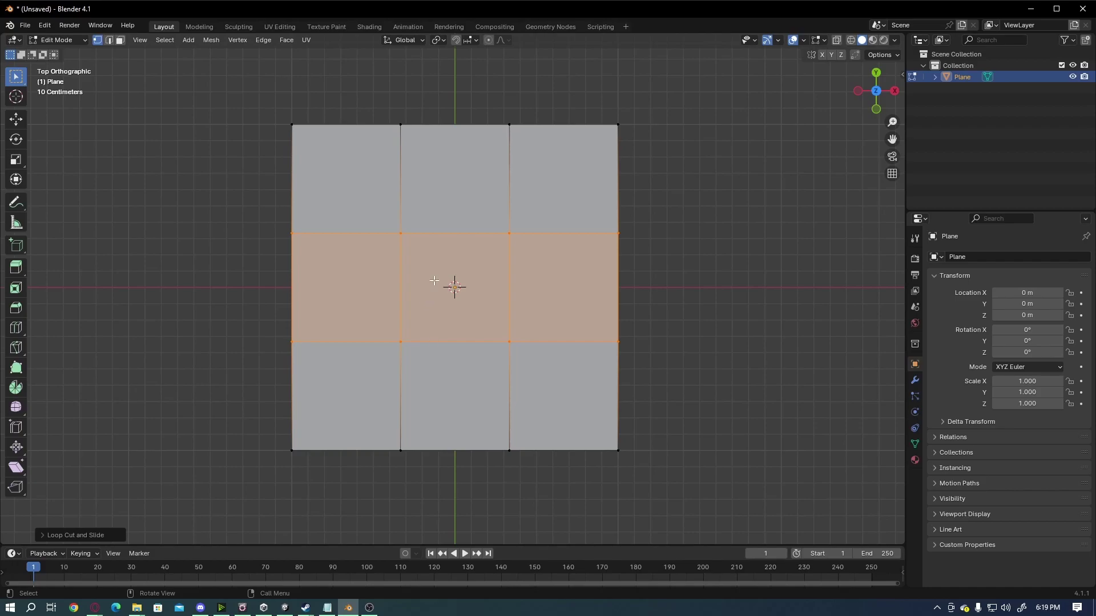
- In the UV Editing workspace's top view, select the top-left face in face select mode
left_click(279, 27)
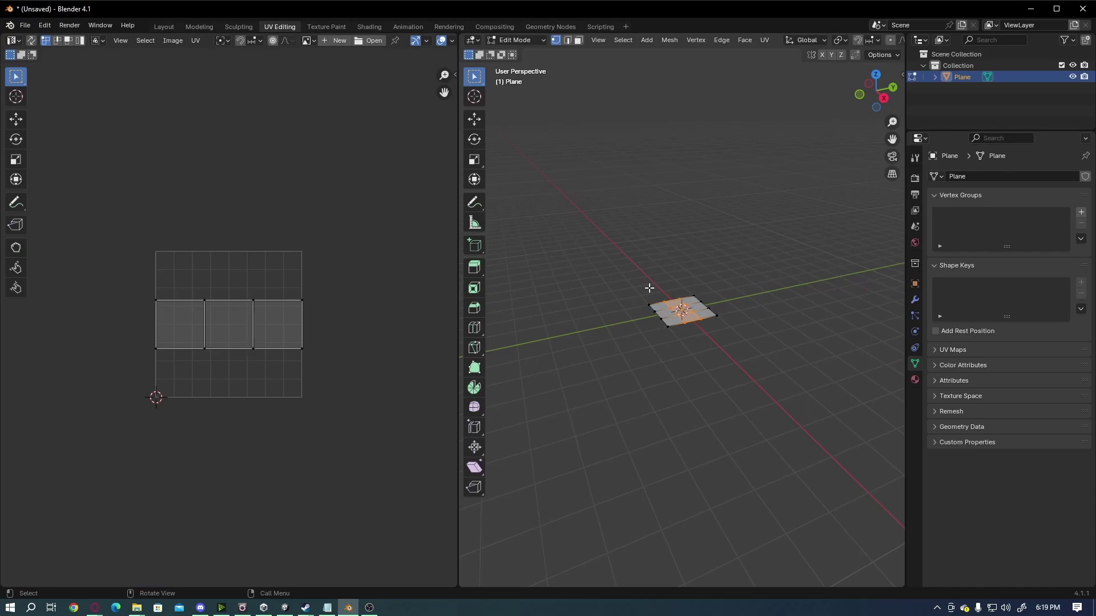
middle_click_drag(649, 288, 642, 300)
key("KP_7")
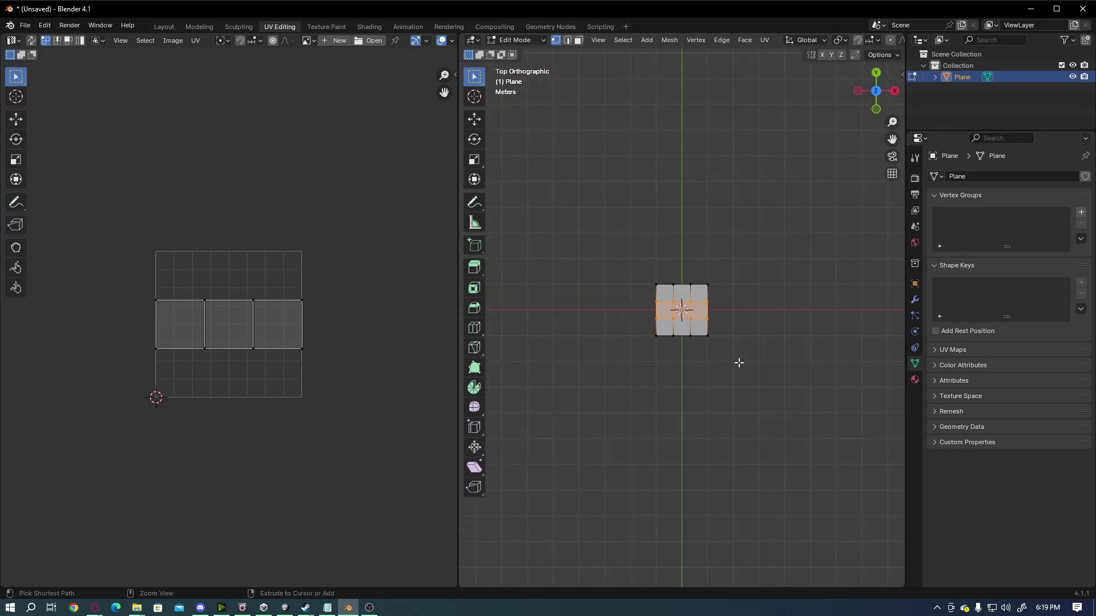
middle_click_drag(737, 362, 763, 224, "ctrl")
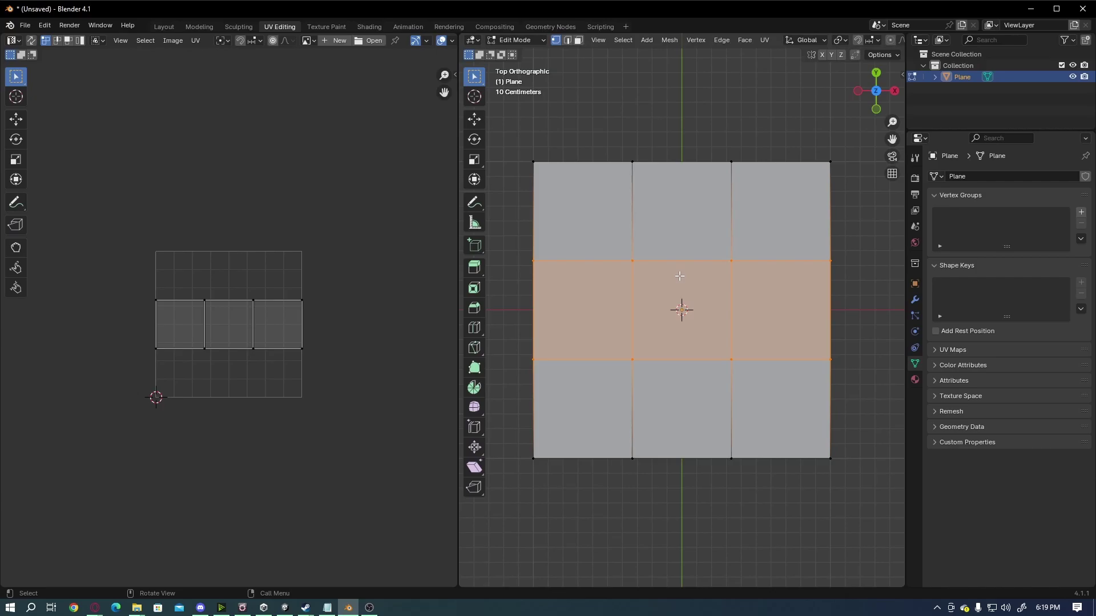
key("3")
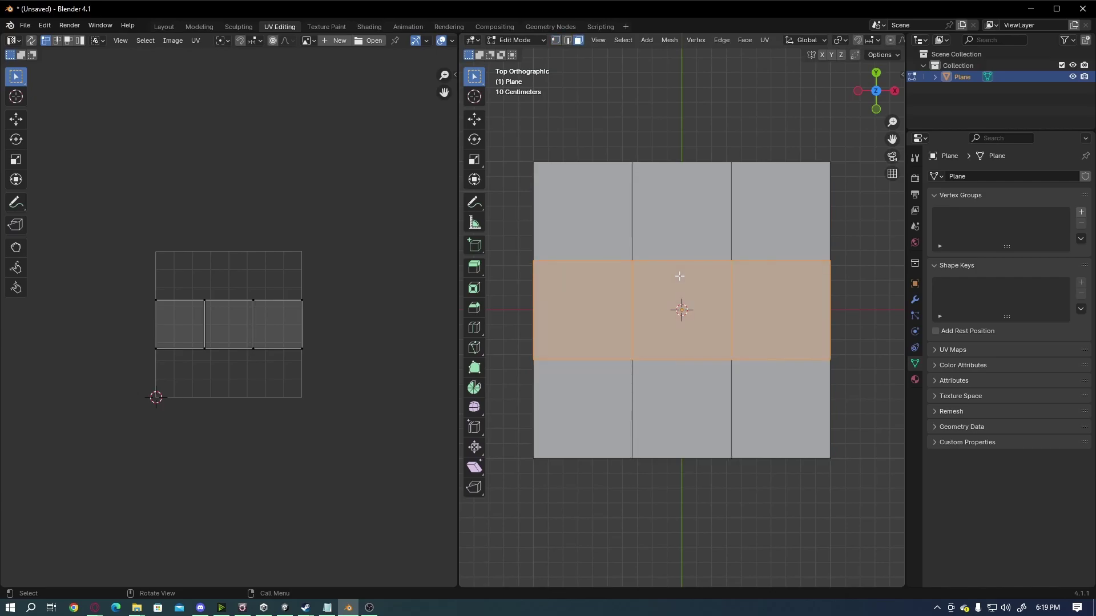
left_click(587, 205)
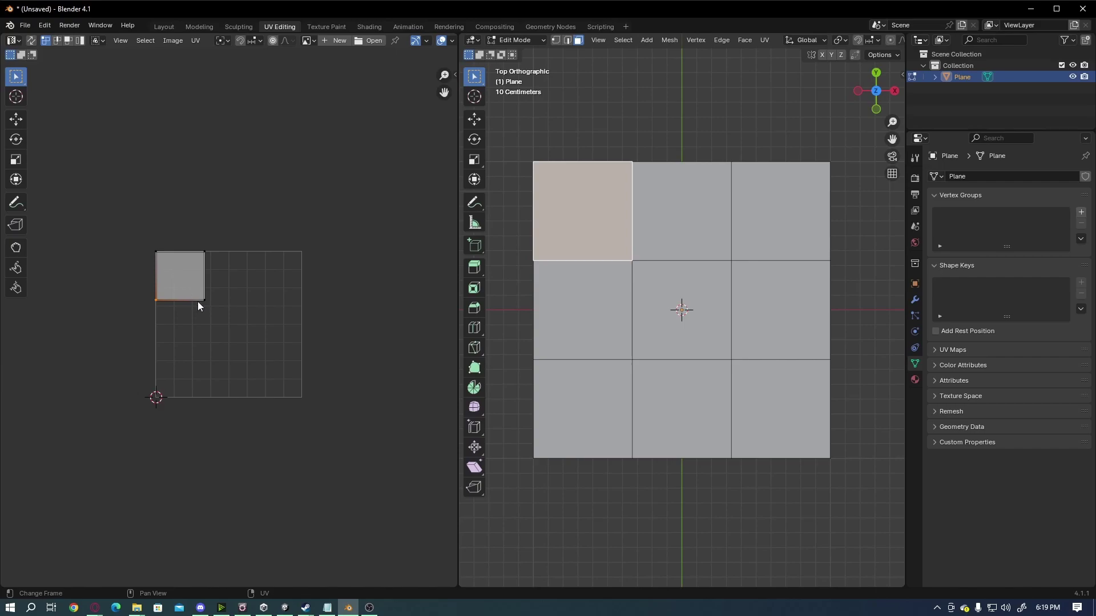
key("3")
- Reset the UVs of the top-left, top-middle and top-right faces to fill the square
left_click(180, 39)
mouse_move(198, 40)
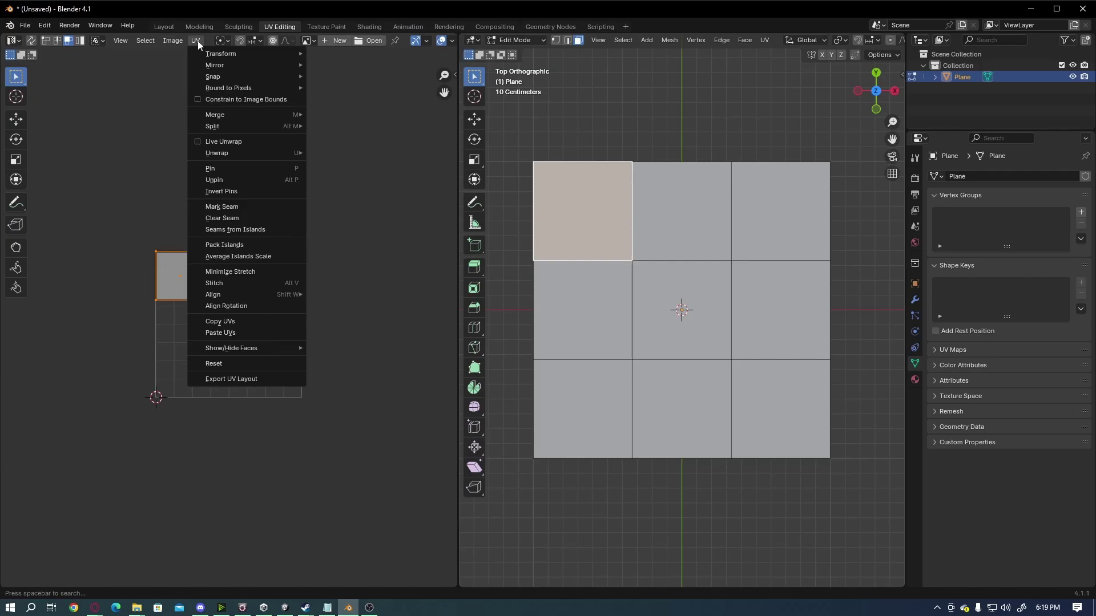
left_click(228, 364)
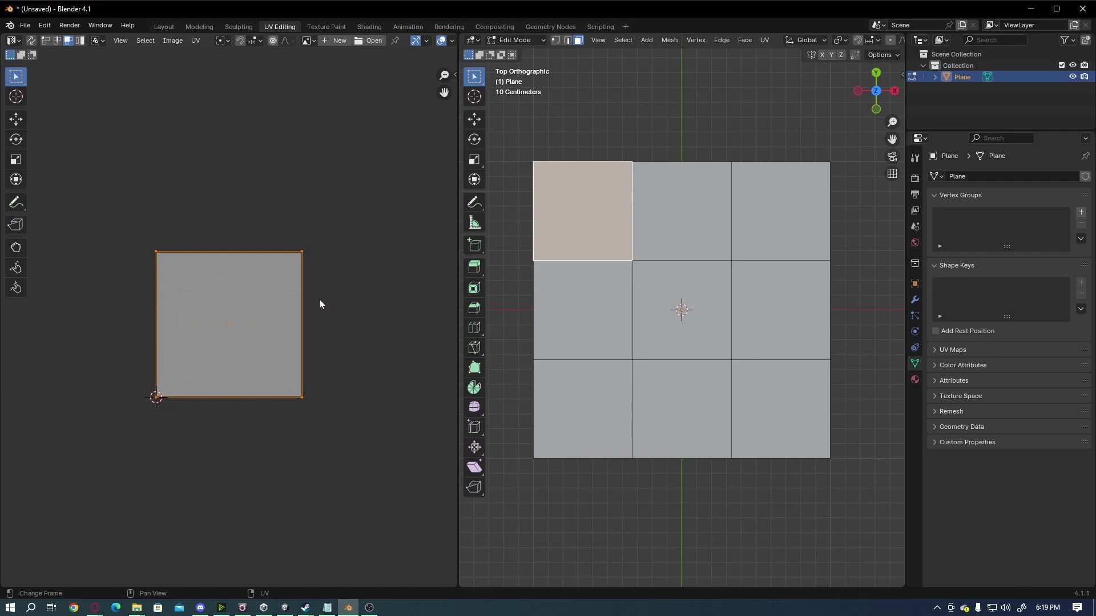
left_click(666, 190)
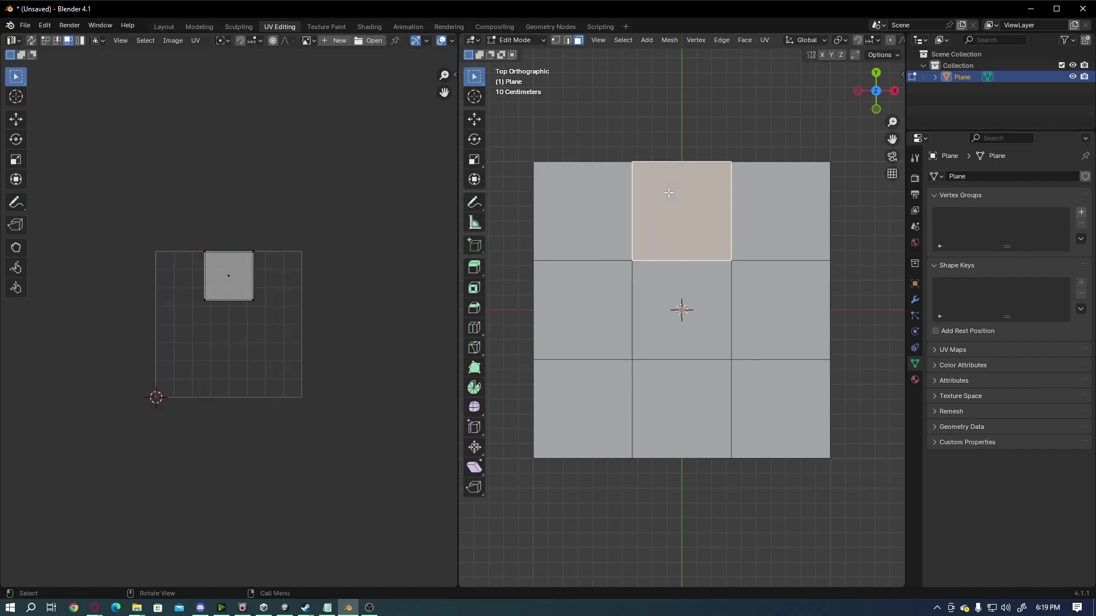
key("a")
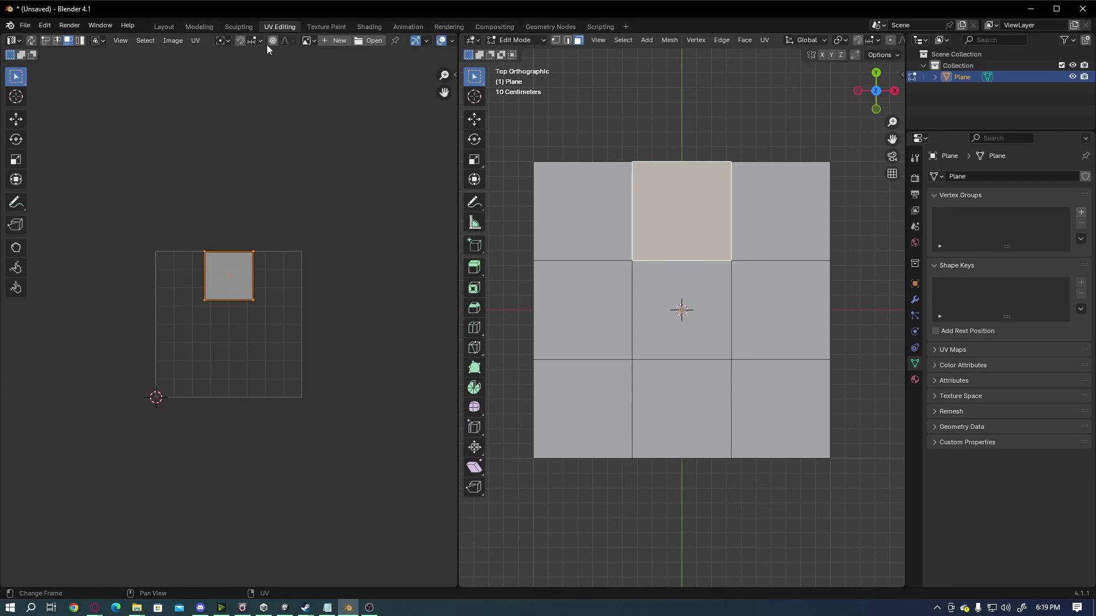
left_click(193, 40)
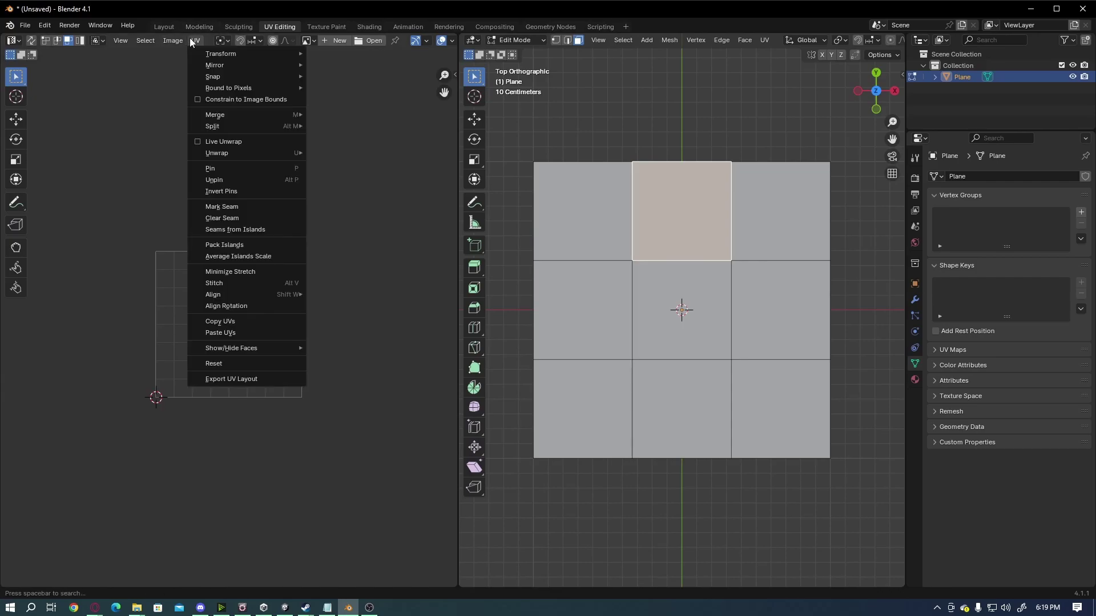
left_click(248, 364)
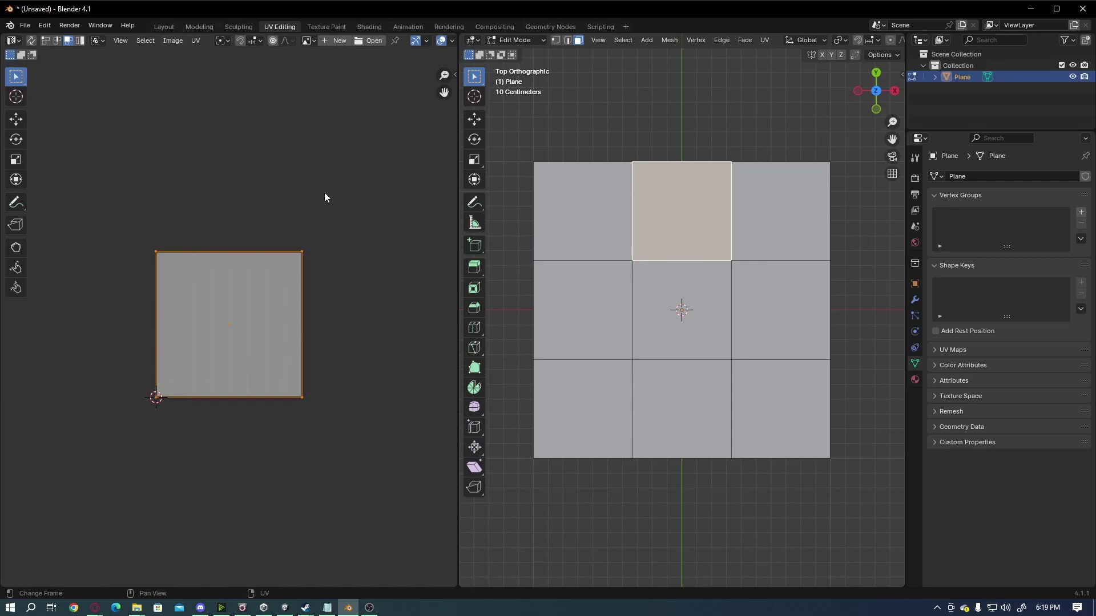
left_click(765, 200)
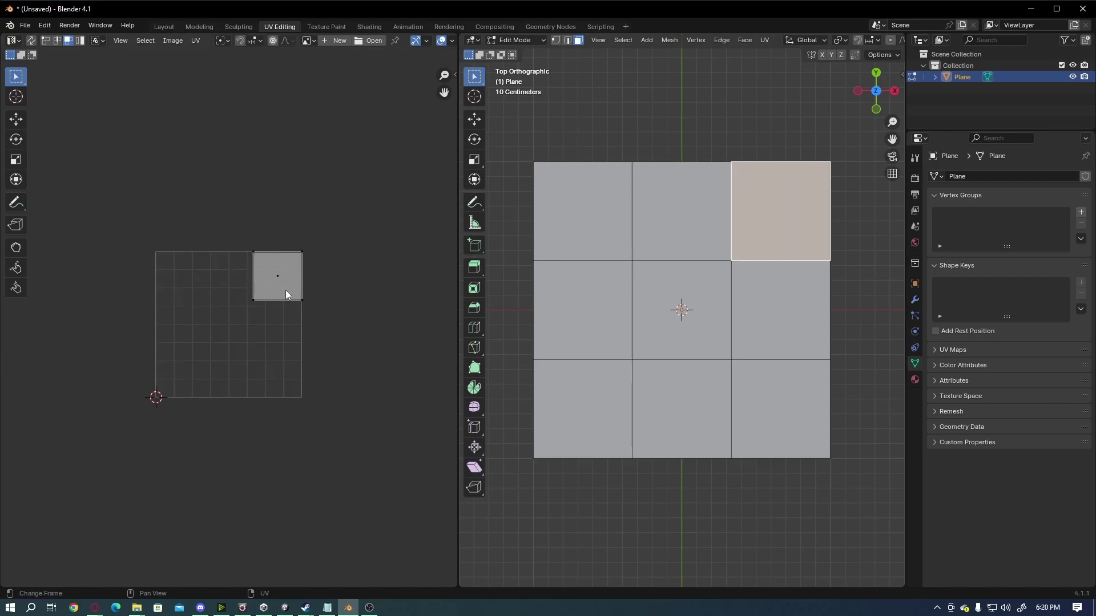
left_click(193, 40)
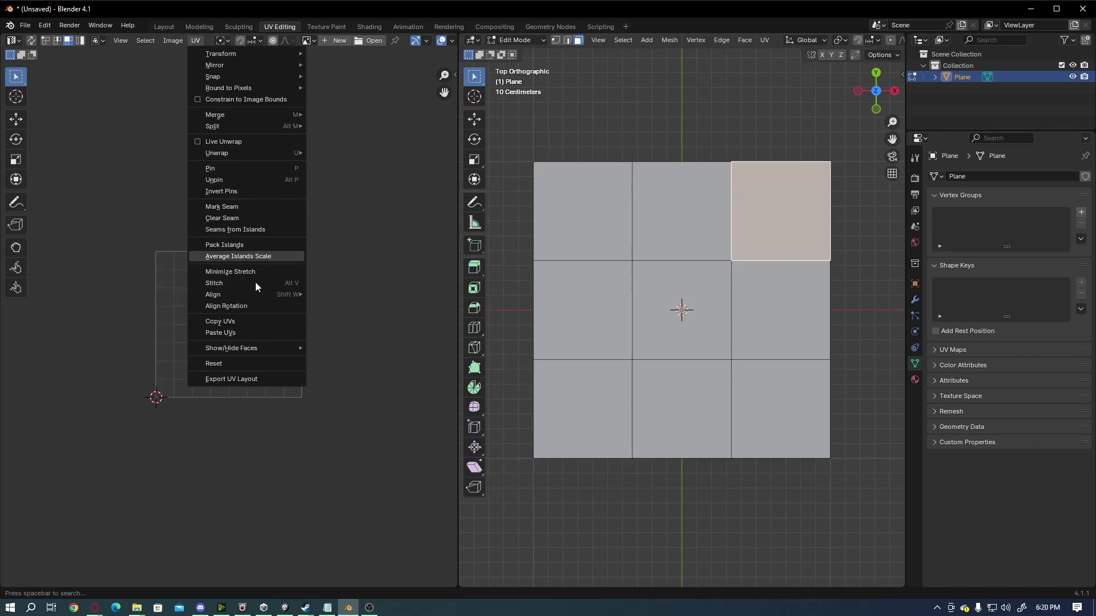
left_click(249, 364)
- Reset the UVs of the middle-left, centre and middle-right faces
left_click(556, 319)
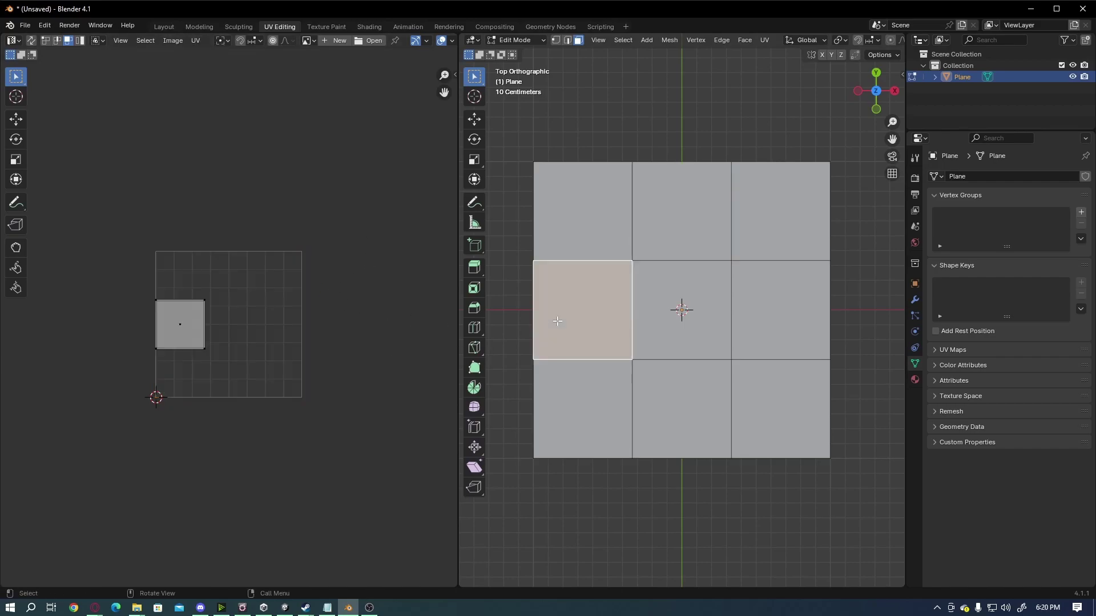
left_click(198, 40)
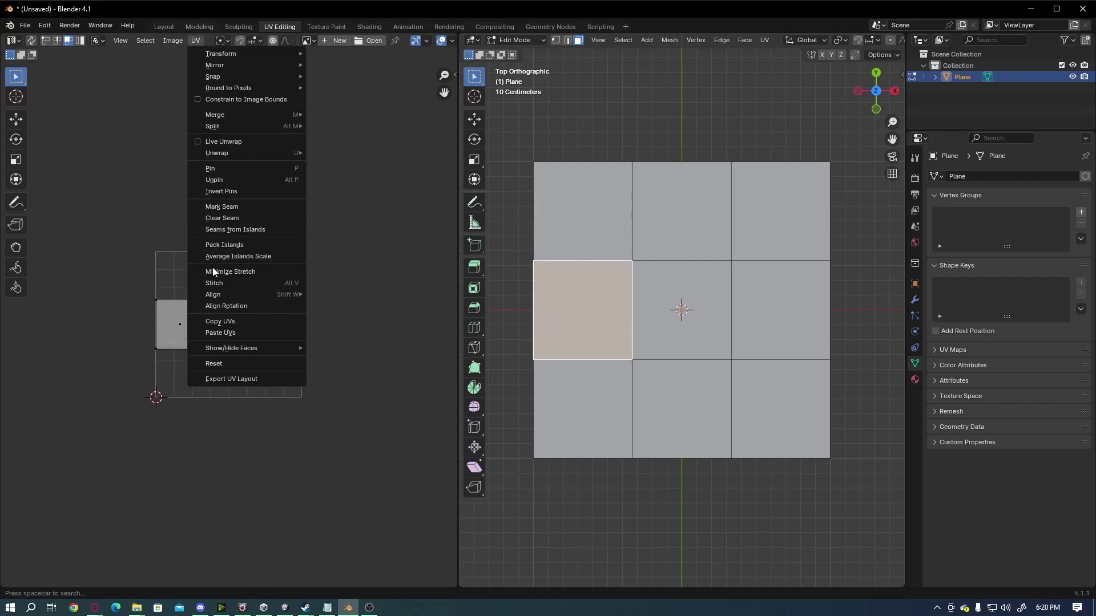
left_click(234, 362)
left_click(704, 322)
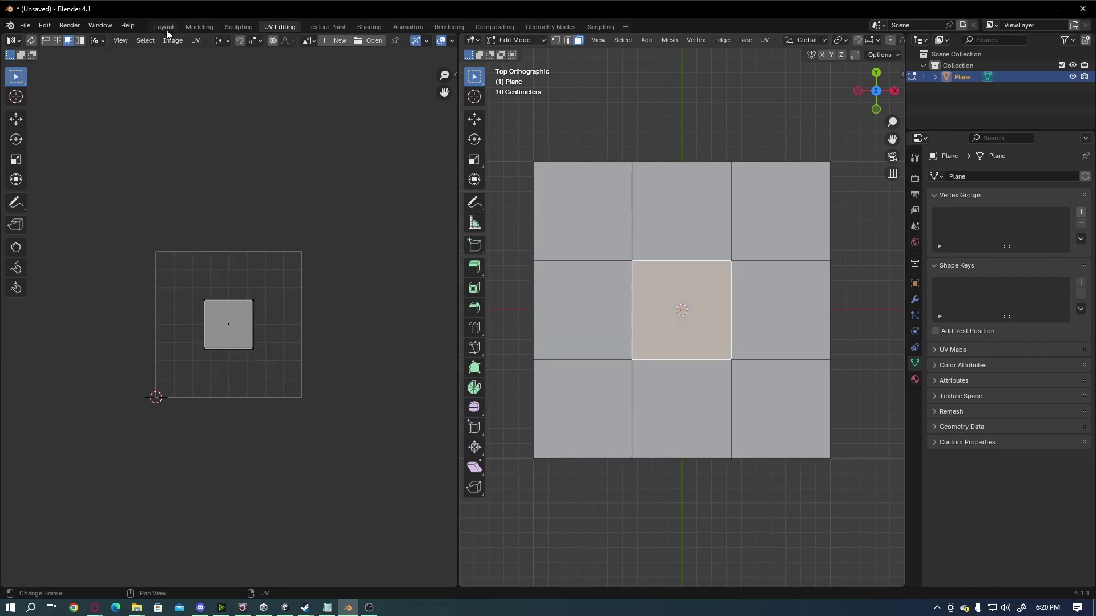
left_click(197, 40)
left_click(224, 361)
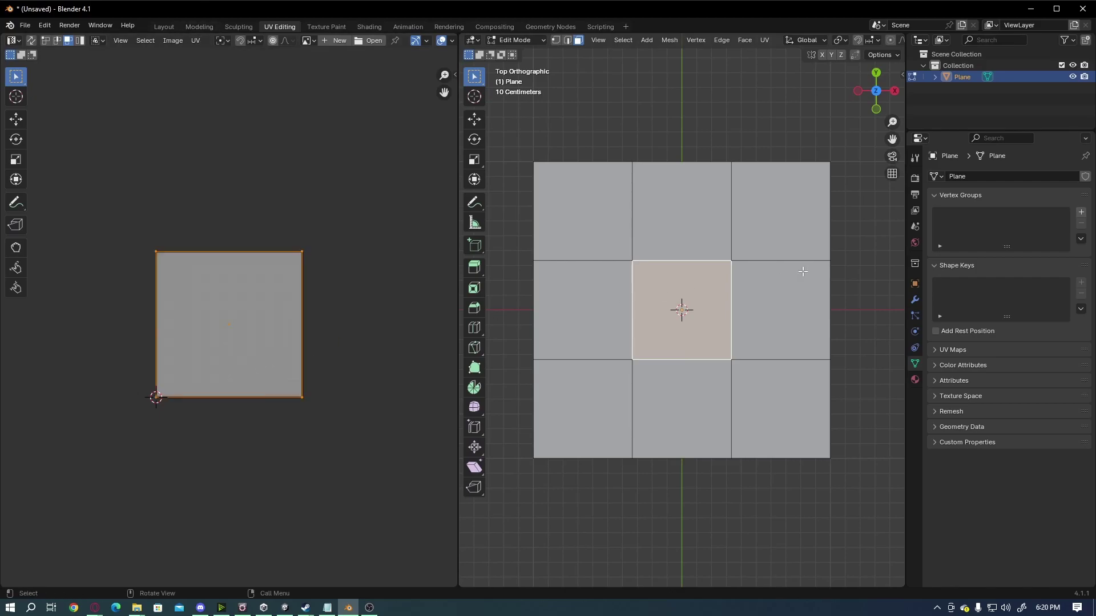
left_click(787, 303)
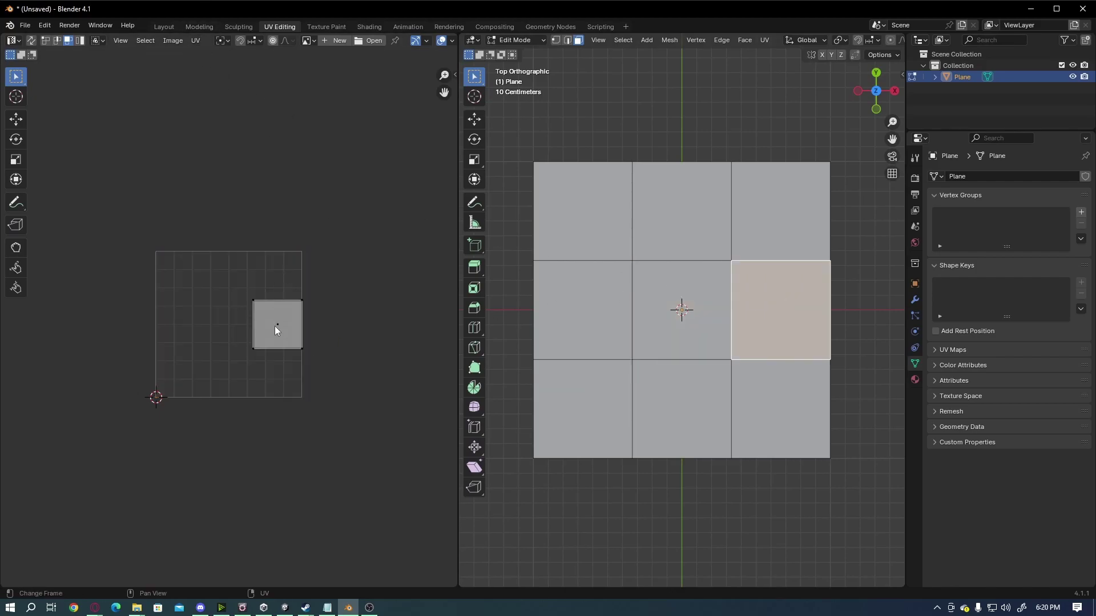
left_click(194, 40)
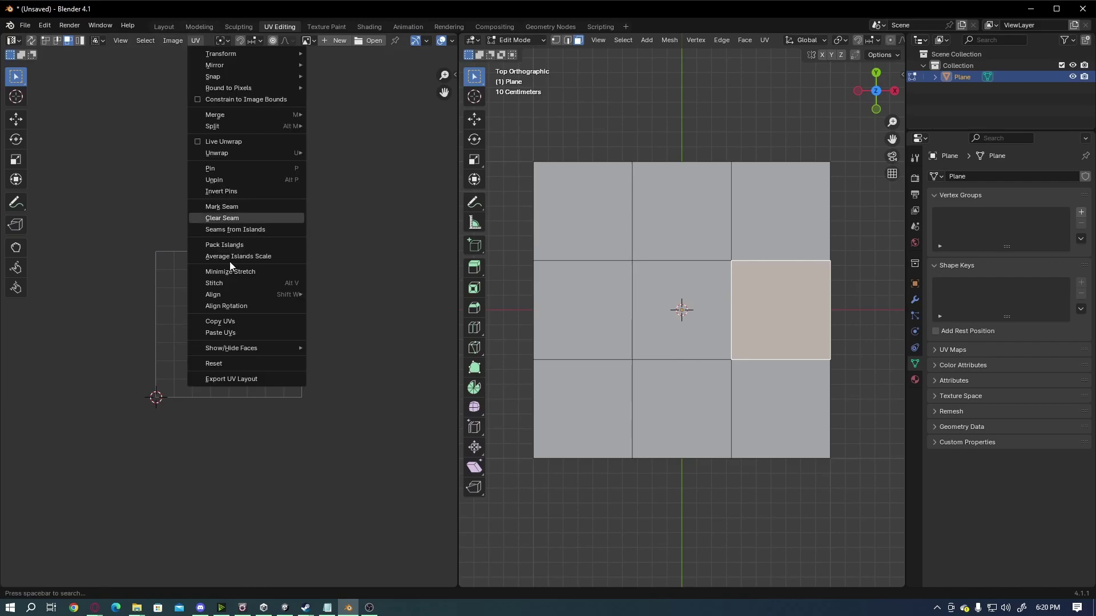
left_click(246, 362)
- Reset the UVs of the bottom-left, bottom-middle and bottom-right faces
left_click(560, 409)
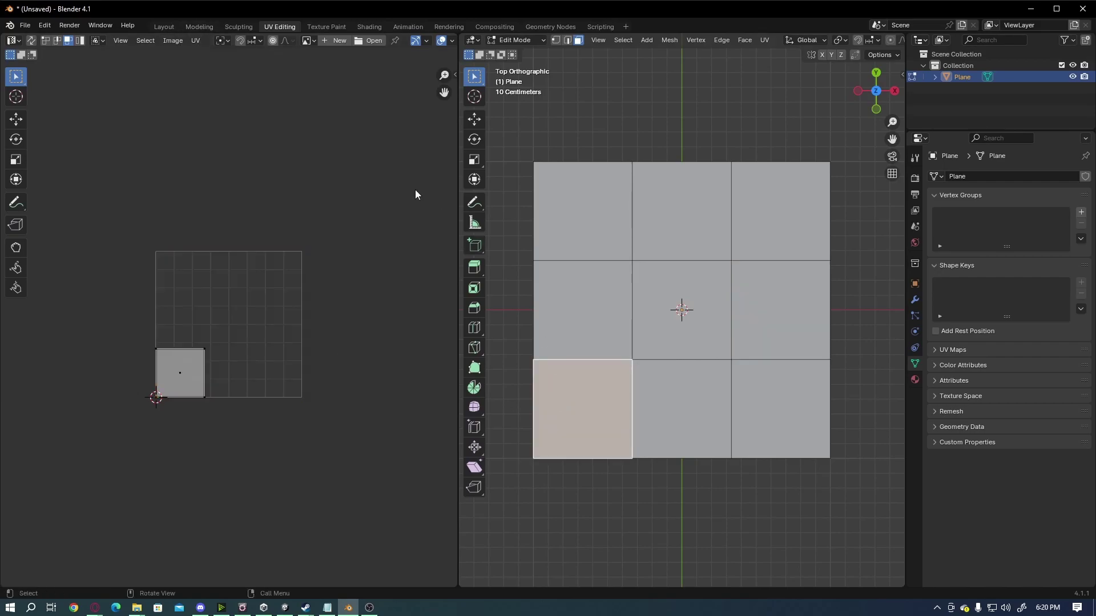
left_click(195, 41)
left_click(247, 363)
left_click(699, 403)
left_click(196, 41)
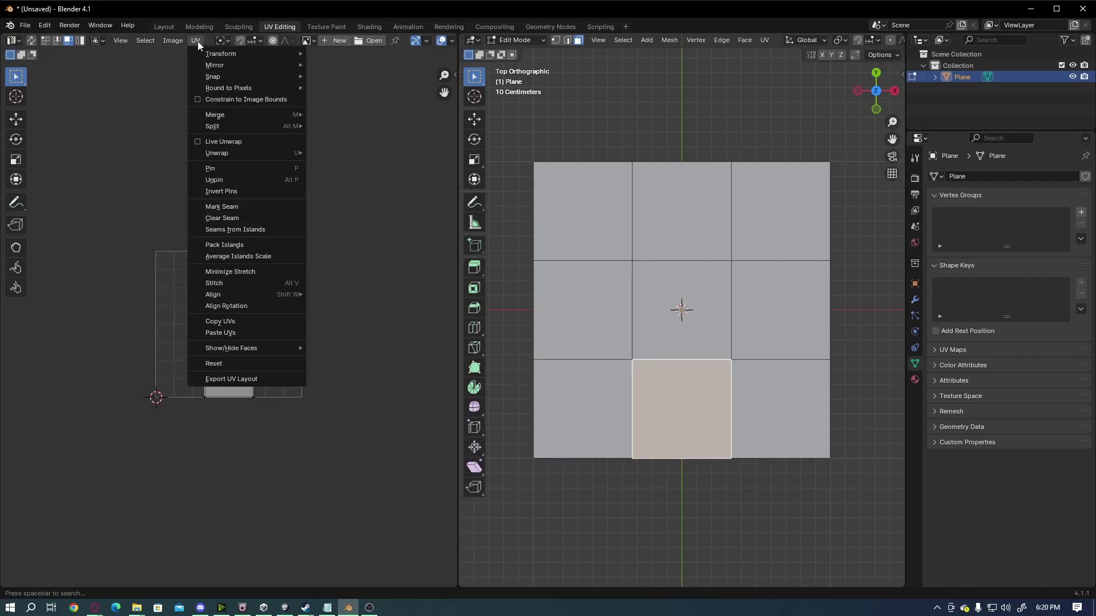
left_click(235, 364)
left_click(780, 408)
left_click(195, 41)
left_click(234, 364)
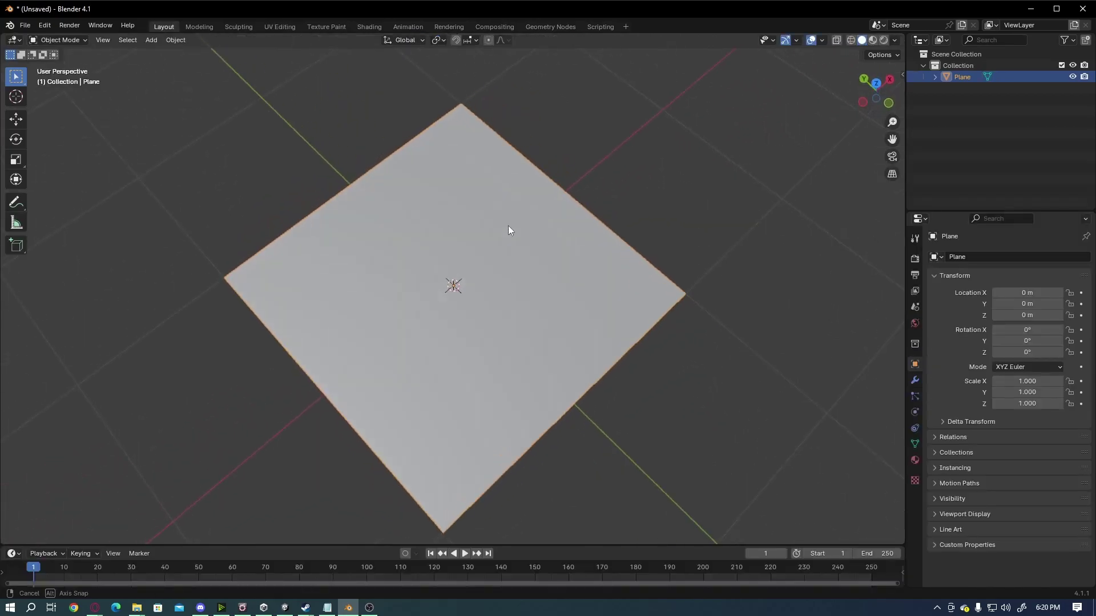
mouse_move(508, 225)
middle_mouse_down()
mouse_move(512, 197)
mouse_move(474, 199)
mouse_move(512, 227)
mouse_move(455, 213)
mouse_move(496, 212)
middle_mouse_up()
- Start an FBX export with Selected Objects ticked and Forward set to Y Forward
left_click(25, 25)
mouse_move(85, 201)
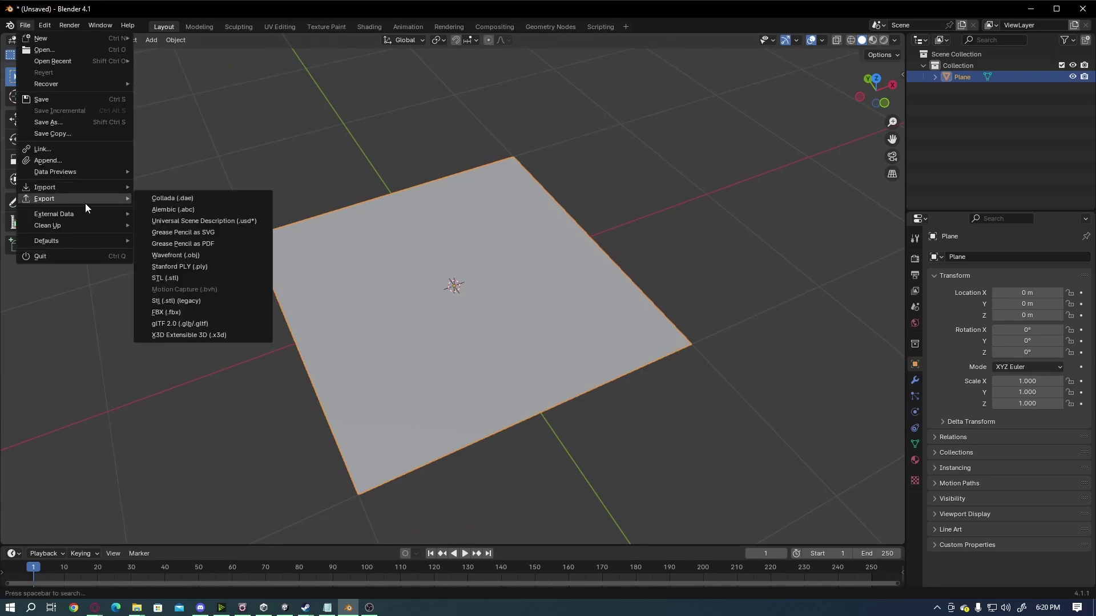
left_click(186, 315)
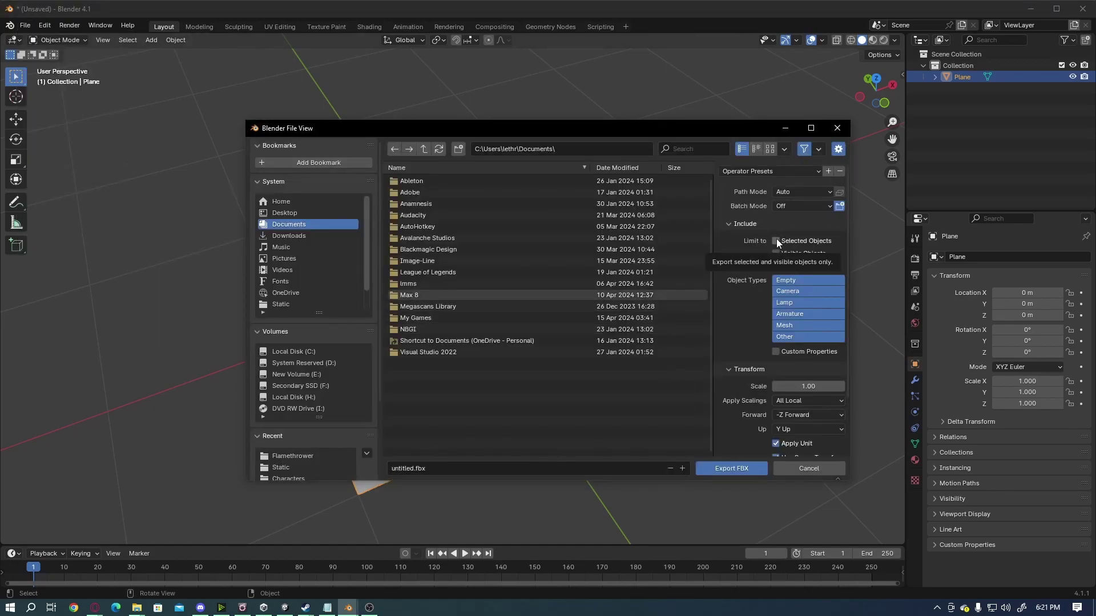
left_click(777, 240)
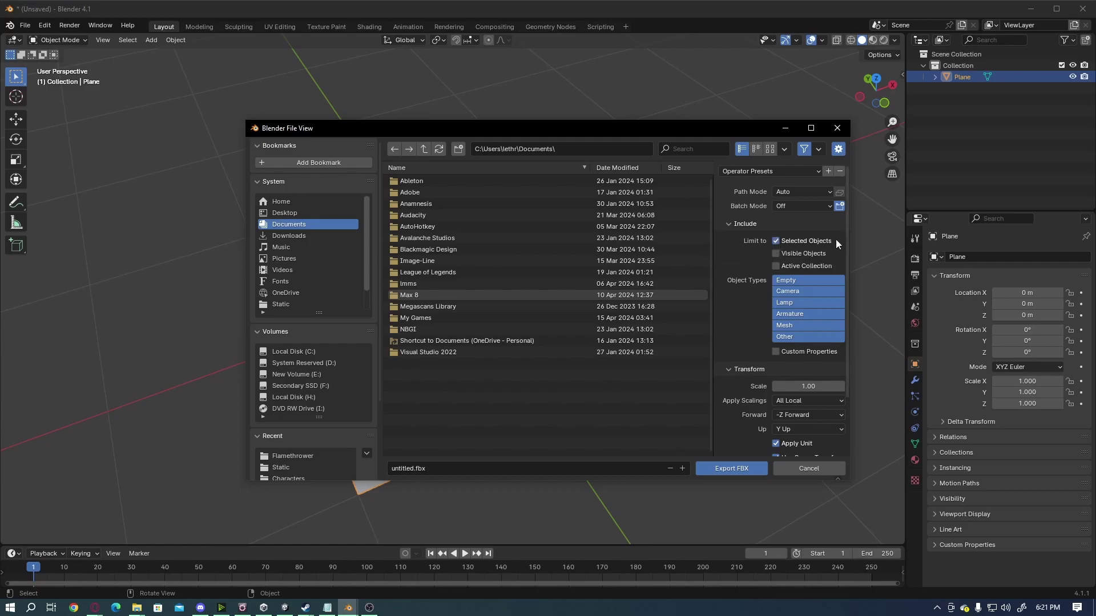
scroll(752, 310, "down", 3)
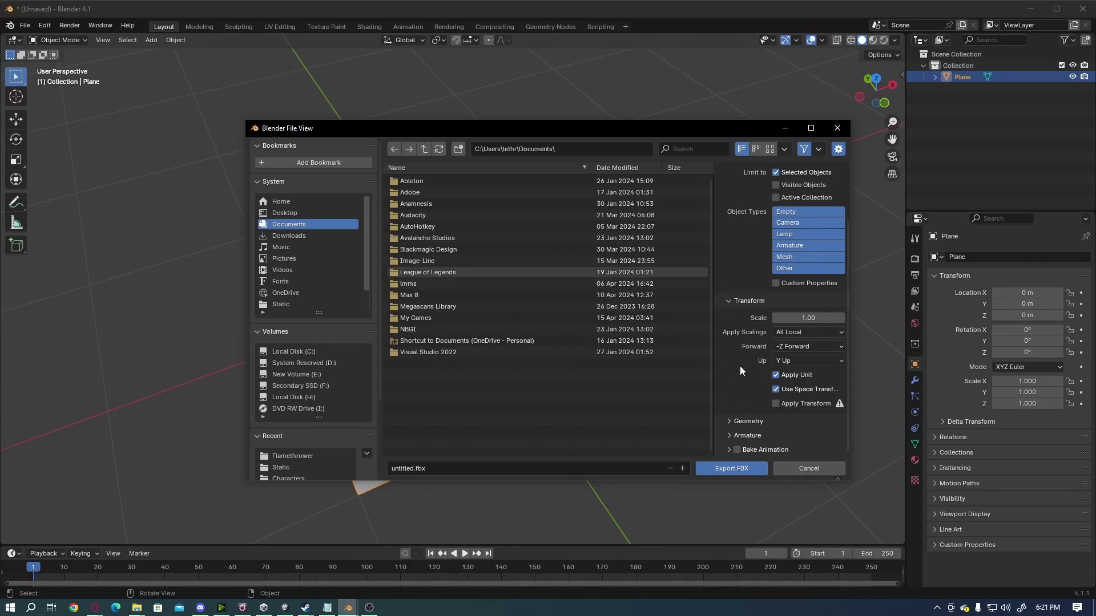
scroll(739, 366, "up", 3)
scroll(740, 365, "down", 3)
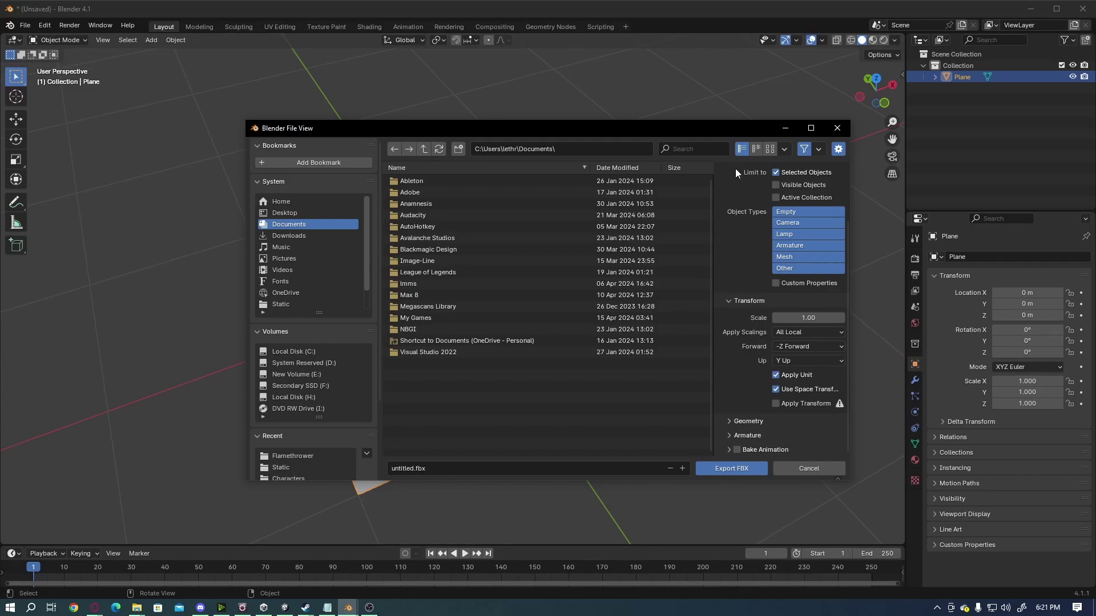
scroll(747, 369, "up", 3)
scroll(747, 368, "down", 3)
left_click(798, 348)
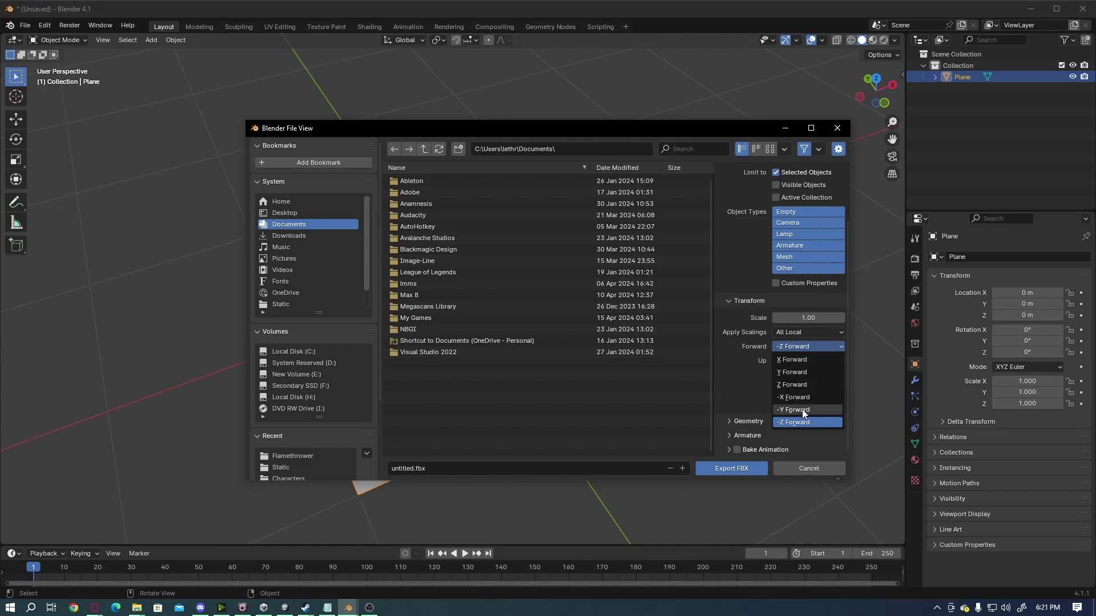
left_click(808, 371)
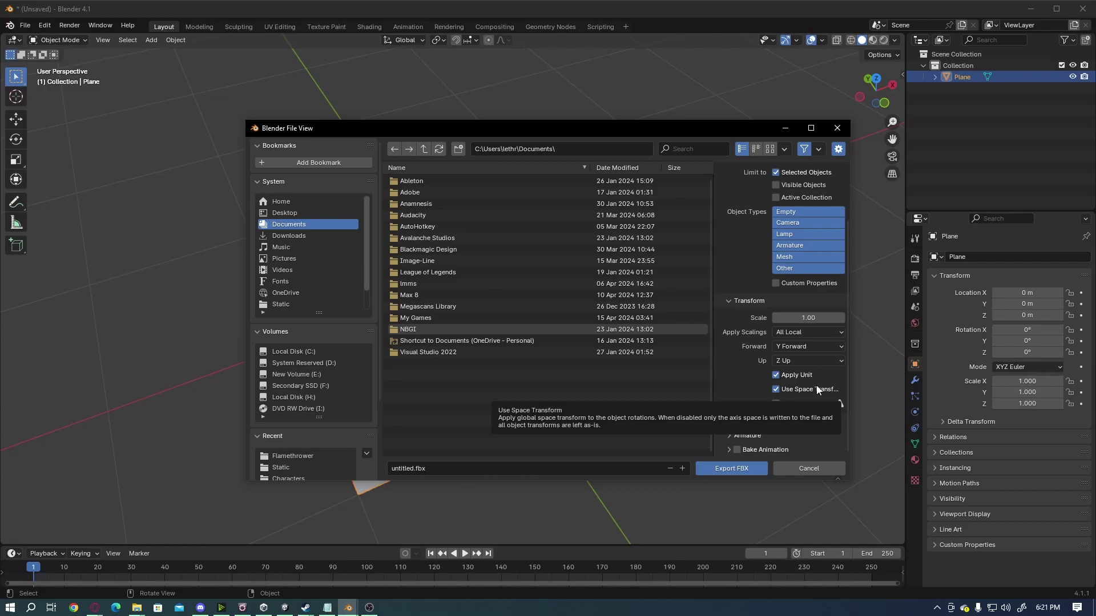
- Save the FBX as TileableTextureAsset.fbx in the Static bookmark folder
scroll(334, 265, "down", 2)
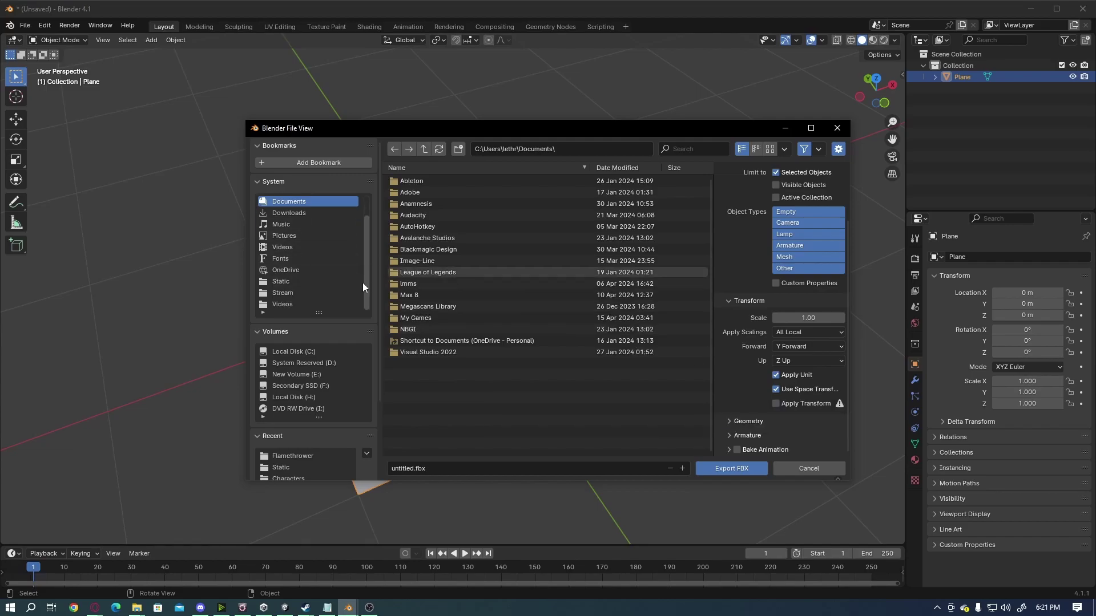
left_click(309, 284)
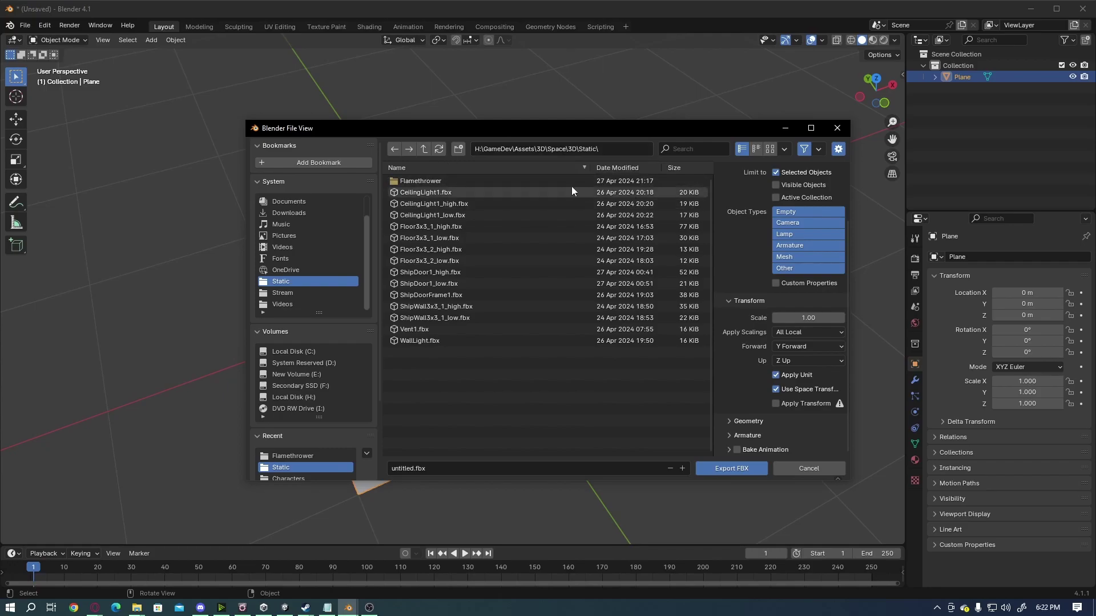
left_click(592, 470)
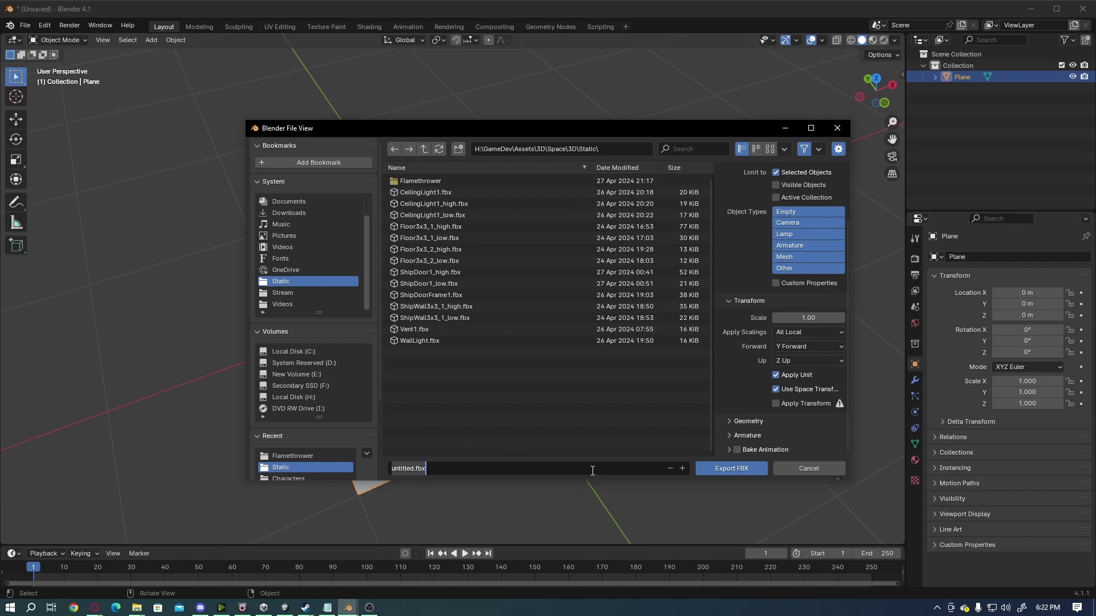
type("TileableTextureasse")
key("BackSpace")
key("BackSpace")
key("BackSpace")
key("BackSpace")
type("Asset")
left_click(611, 444)
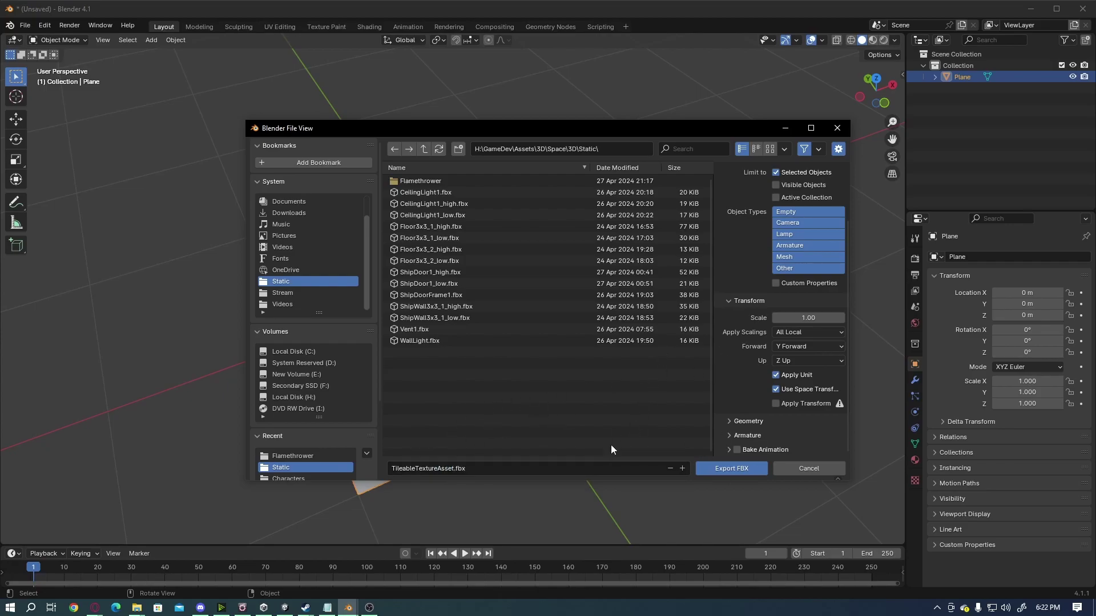
left_click(739, 467)
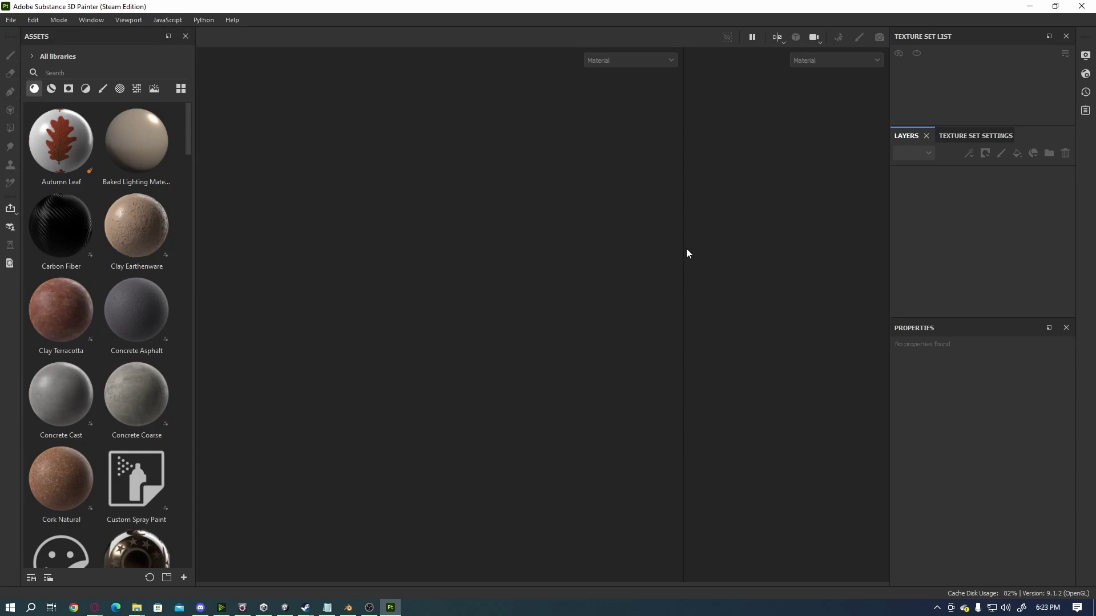
- Resize the layout: wider 2D view, narrower texture set and layer panels
left_click_drag(684, 247, 564, 246)
left_click_drag(889, 279, 909, 278)
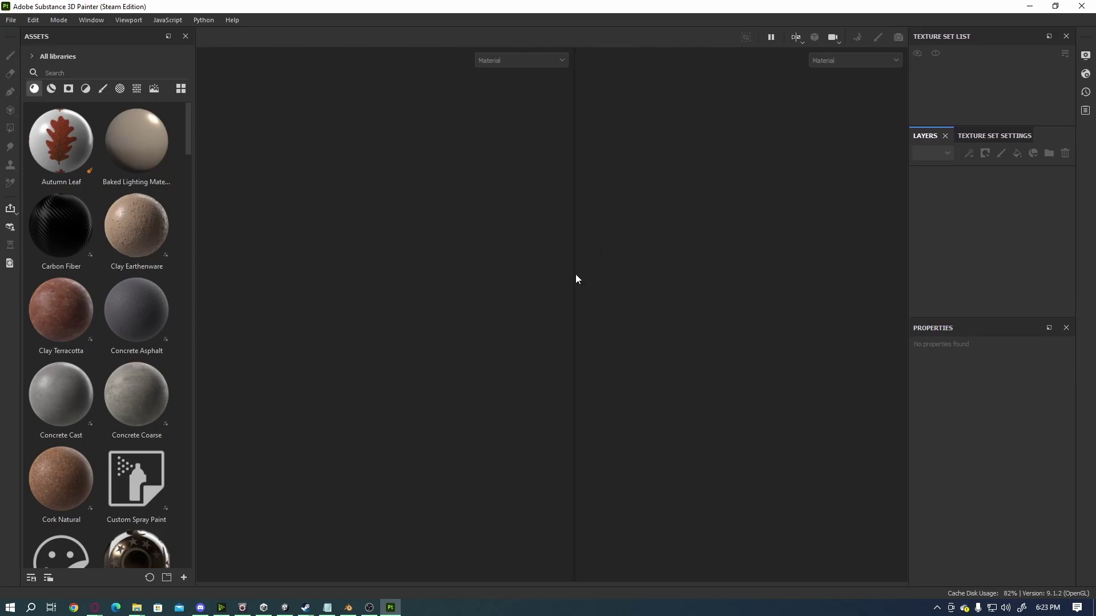
left_click_drag(574, 274, 582, 275)
- Begin a new project using the Unity HD Render Pipeline template
left_click(10, 20)
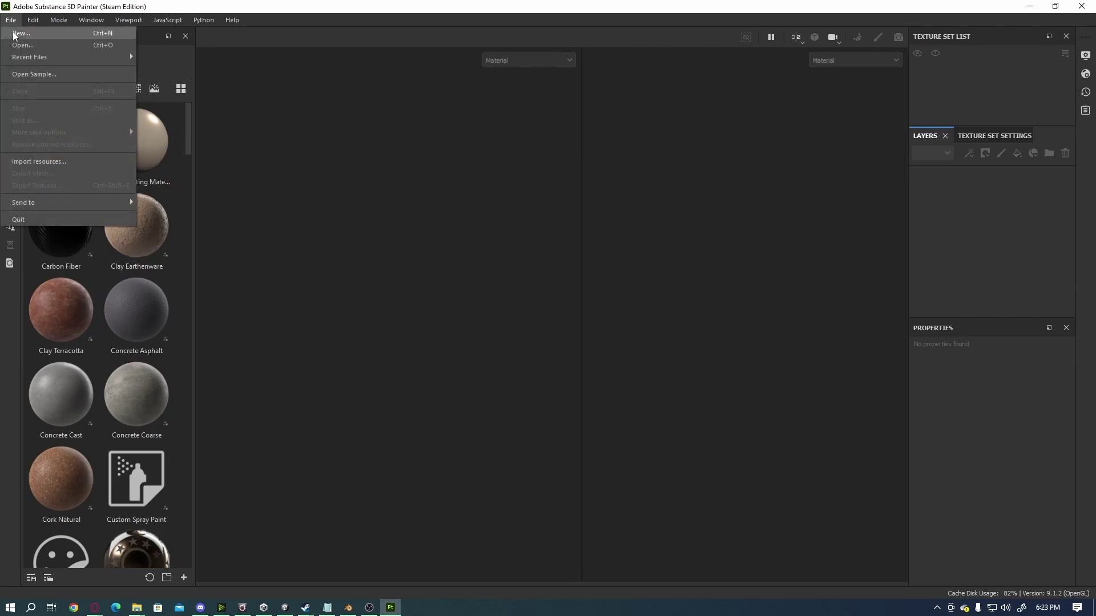
left_click(17, 33)
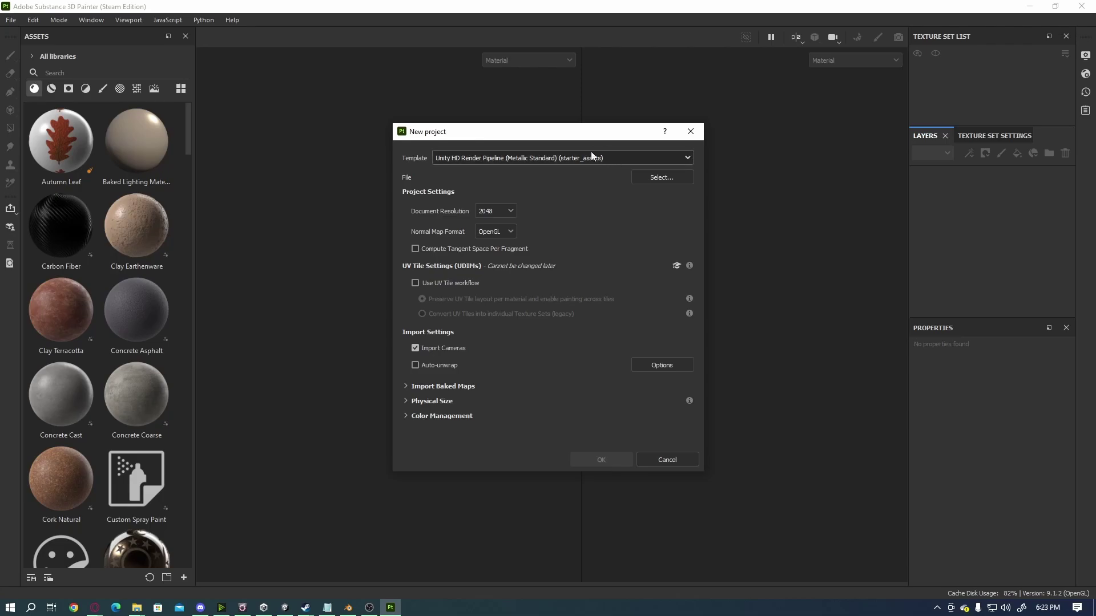
left_click(628, 154)
scroll(646, 171, "up", 4)
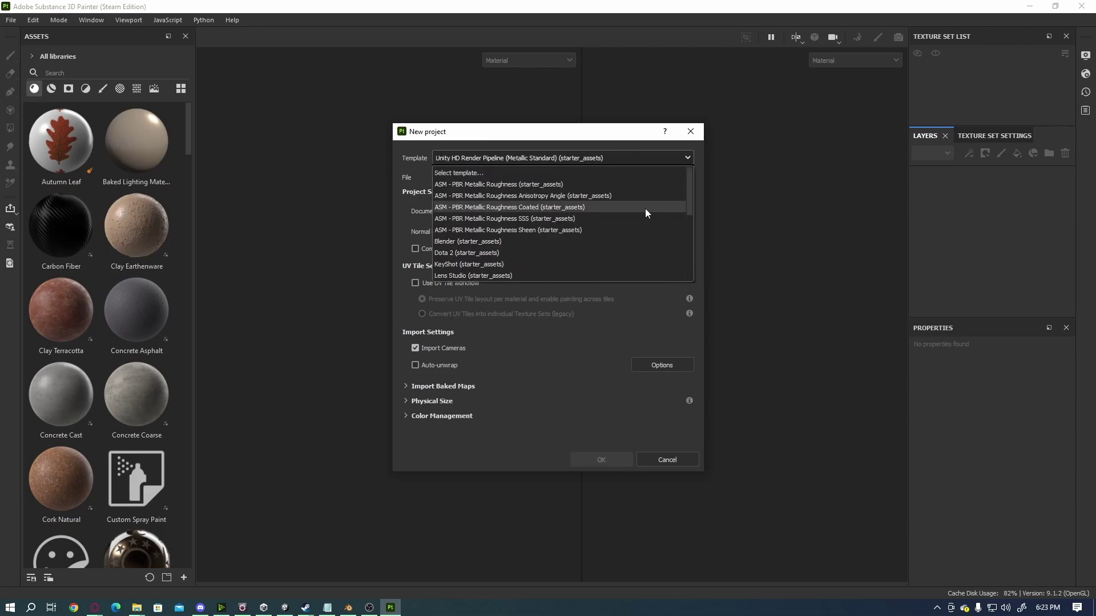
scroll(535, 251, "down", 5)
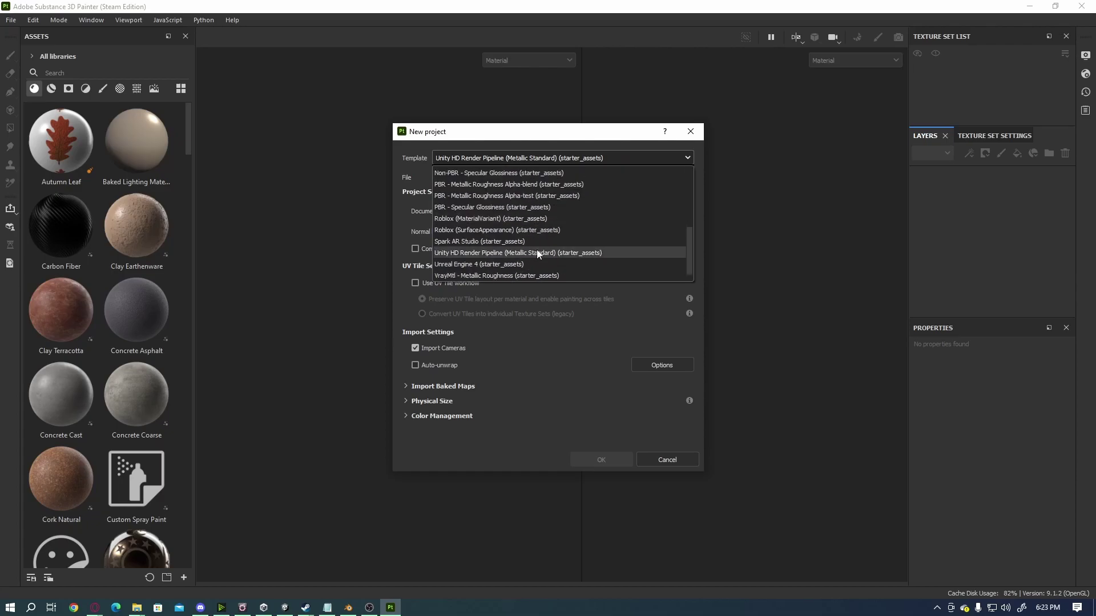
scroll(539, 251, "down", 1)
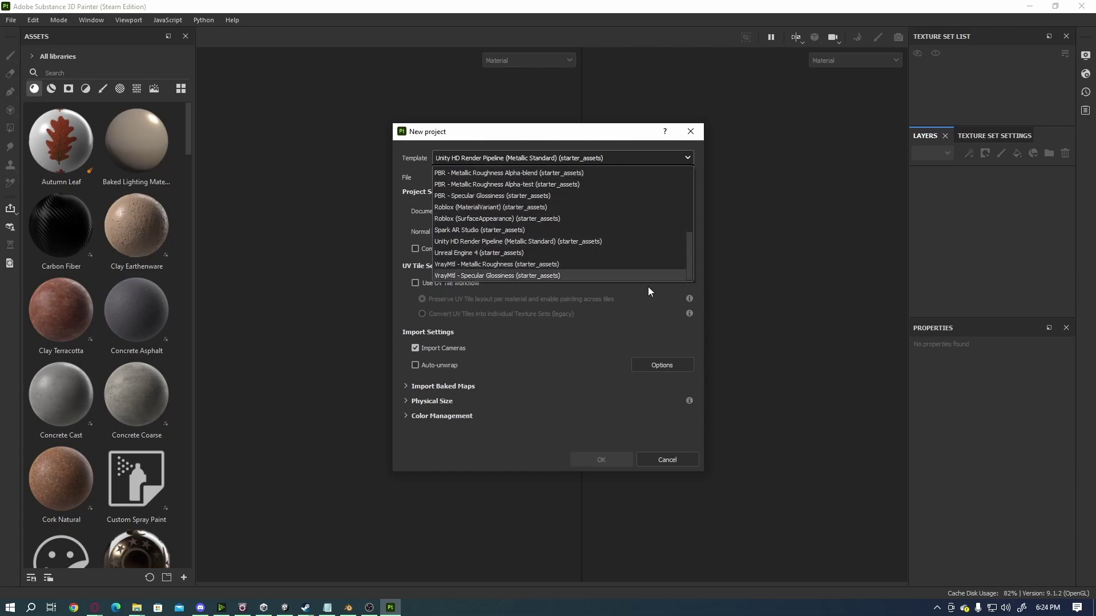
left_click(557, 241)
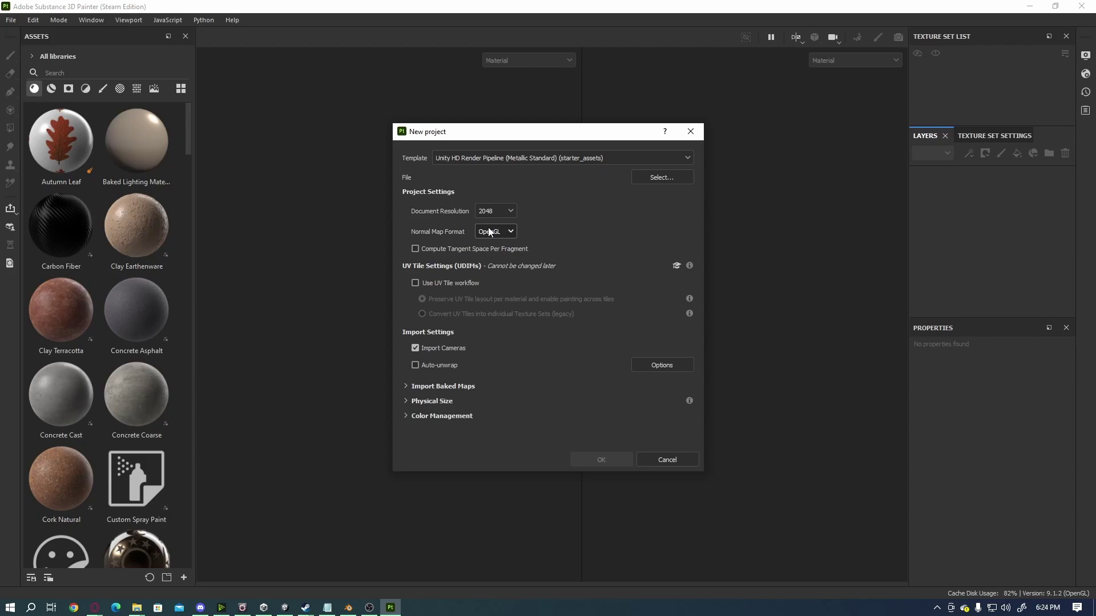
left_click(549, 399)
left_click(549, 399)
- Choose TileableTextureAsset.fbx as the project mesh and create the project
left_click(662, 177)
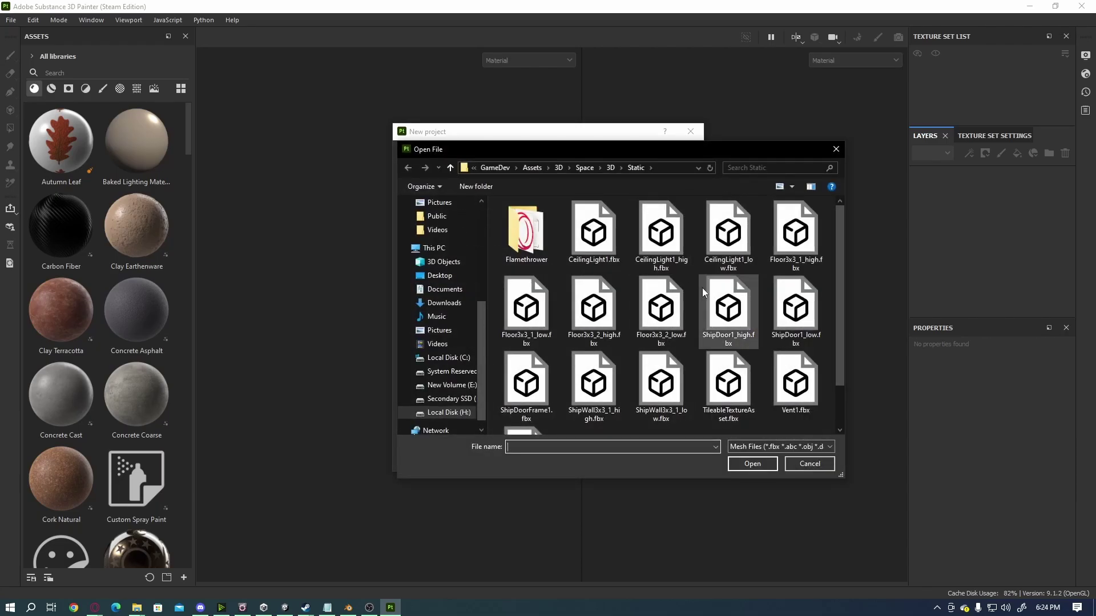
scroll(702, 289, "down", 2)
left_click(722, 334)
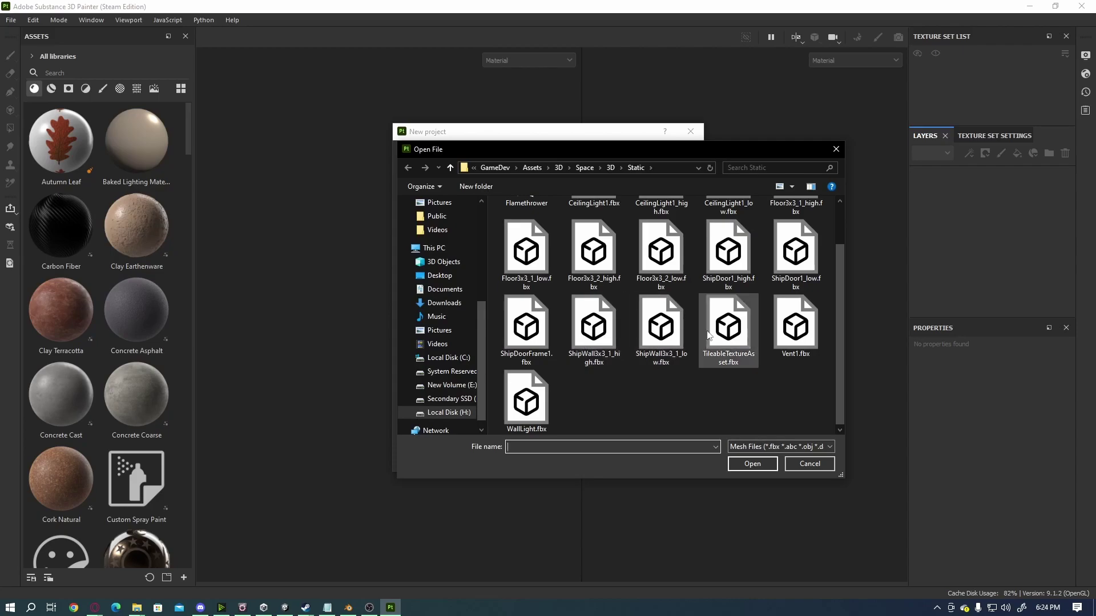
left_click(742, 465)
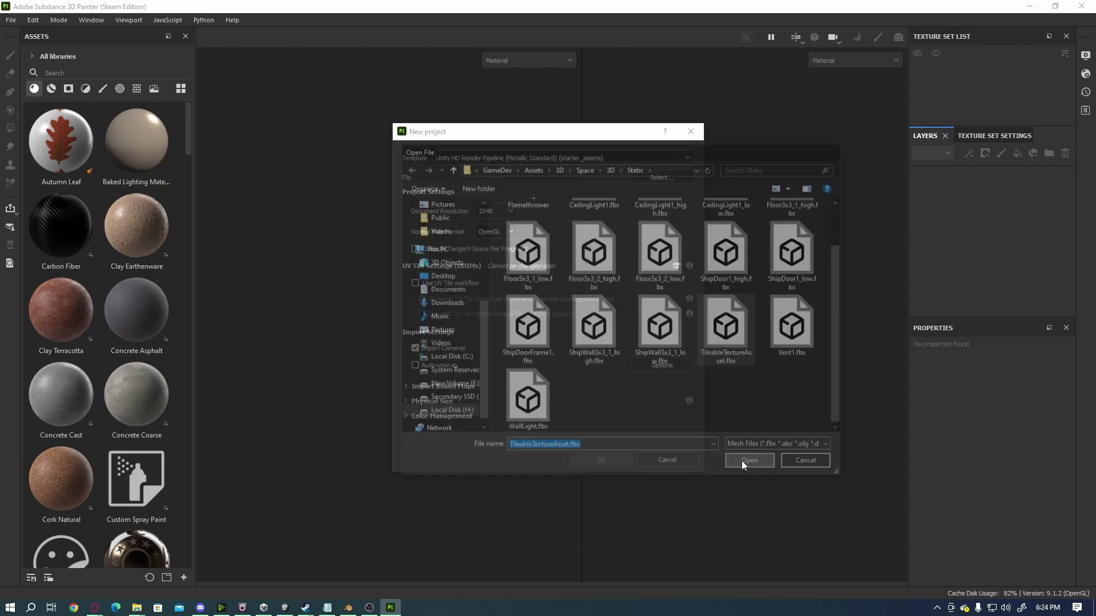
left_click(614, 459)
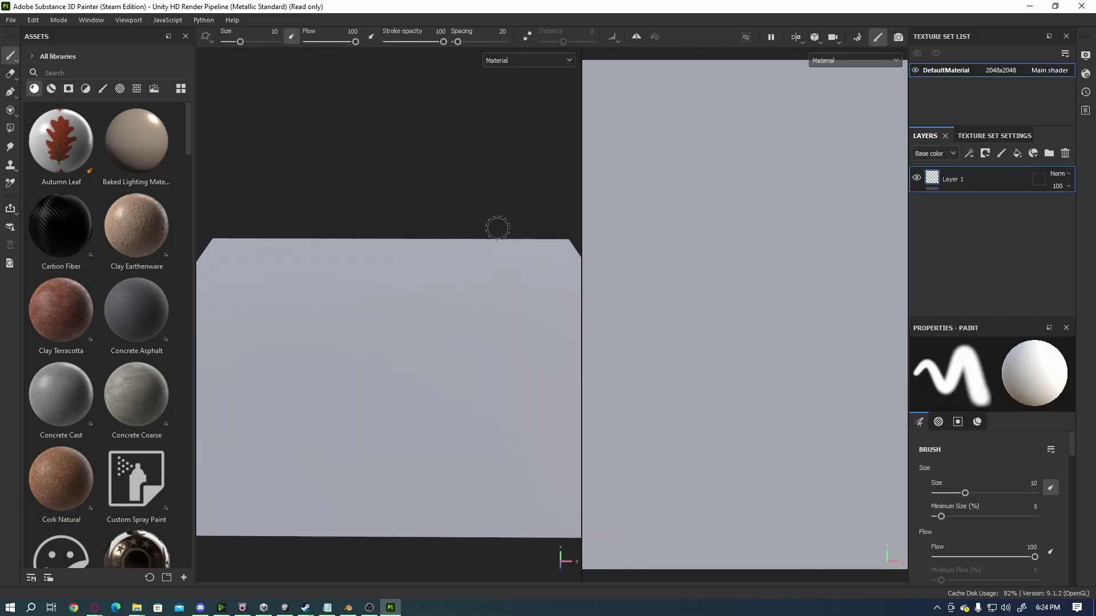
left_click_drag(460, 189, 437, 242, "alt")
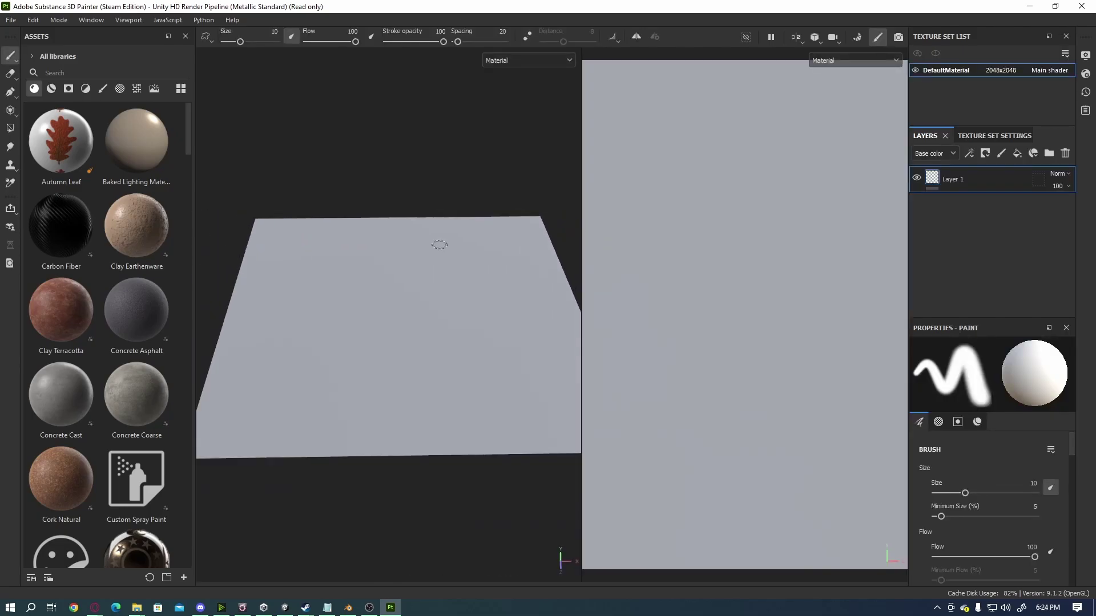
mouse_move(432, 194)
left_mouse_down("alt")
mouse_move(474, 181)
mouse_move(428, 203)
mouse_move(431, 214)
mouse_move(436, 203)
left_mouse_up("alt")
mouse_move(282, 327)
left_mouse_down()
mouse_move(417, 321)
mouse_move(485, 295)
mouse_move(509, 316)
mouse_move(466, 325)
mouse_move(394, 304)
mouse_move(377, 331)
mouse_move(414, 350)
mouse_move(484, 349)
mouse_move(511, 325)
mouse_move(497, 301)
mouse_move(484, 345)
mouse_move(460, 274)
mouse_move(433, 294)
mouse_move(463, 373)
mouse_move(418, 347)
mouse_move(425, 298)
mouse_move(407, 397)
mouse_move(392, 205)
mouse_move(474, 388)
mouse_move(458, 295)
left_mouse_up()
right_click_drag(457, 296, 422, 298, "alt")
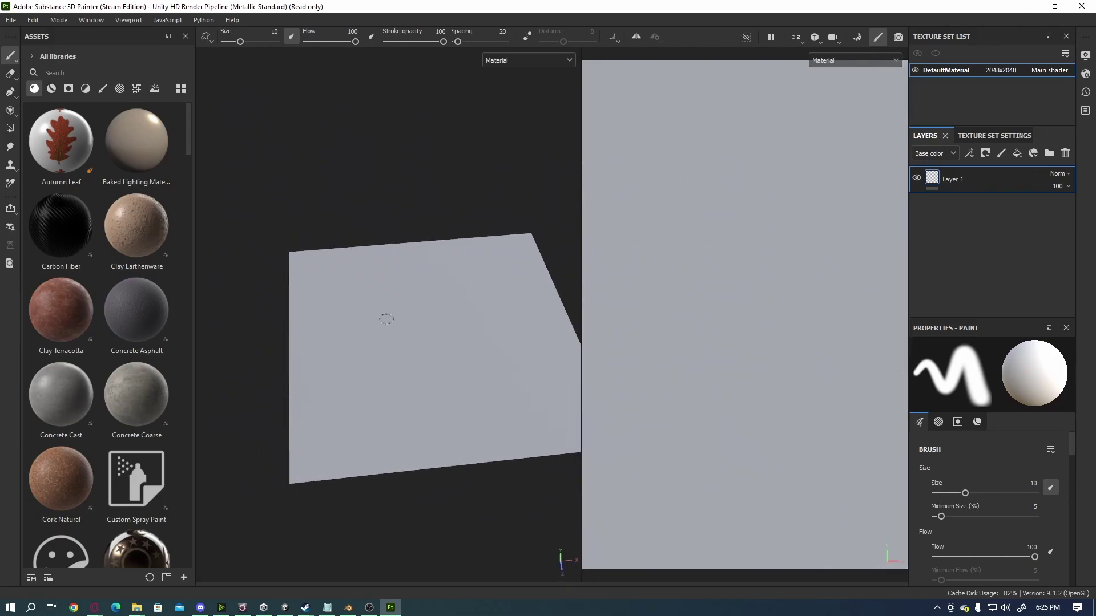
- Drop the Carbon Fiber material onto the plane as a new fill layer above Layer 1
left_click_drag(83, 232, 327, 316)
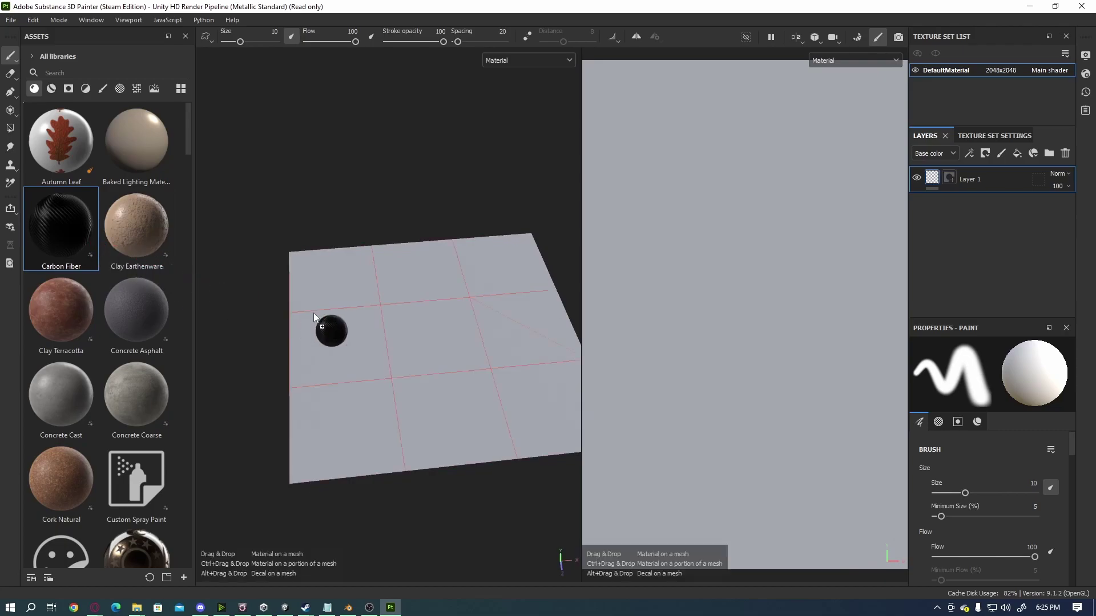
mouse_move(403, 330)
left_mouse_down()
mouse_move(401, 361)
mouse_move(394, 331)
left_mouse_up()
right_click_drag(393, 330, 443, 449, "alt")
left_click_drag(443, 450, 411, 451, "alt")
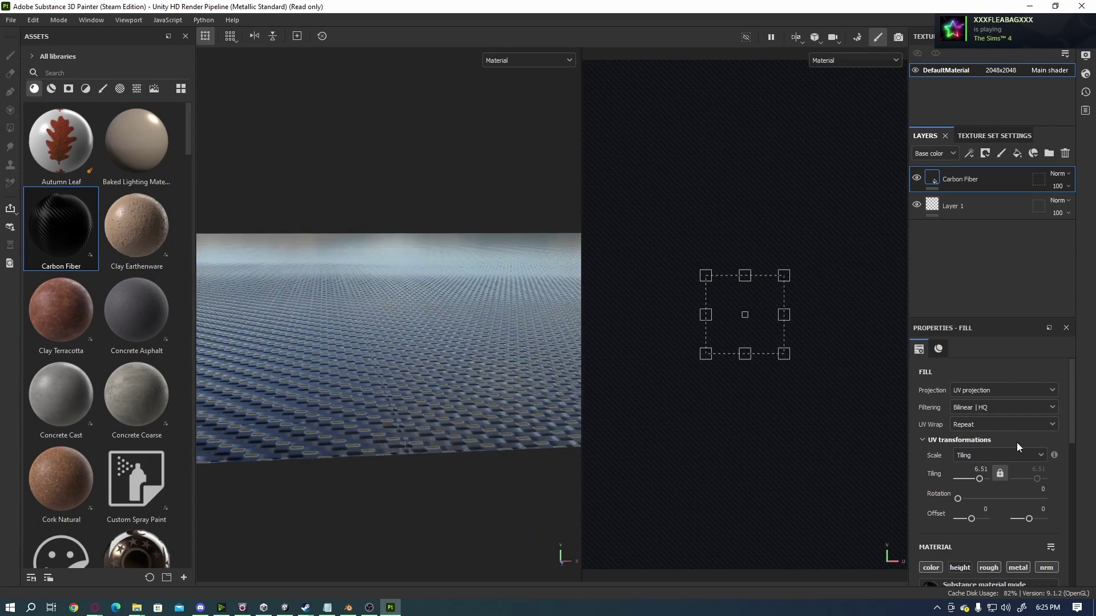
- Try Tri-planar projection, then set the Carbon Fiber fill to Fill (Match per UV Tile)
left_click(1047, 390)
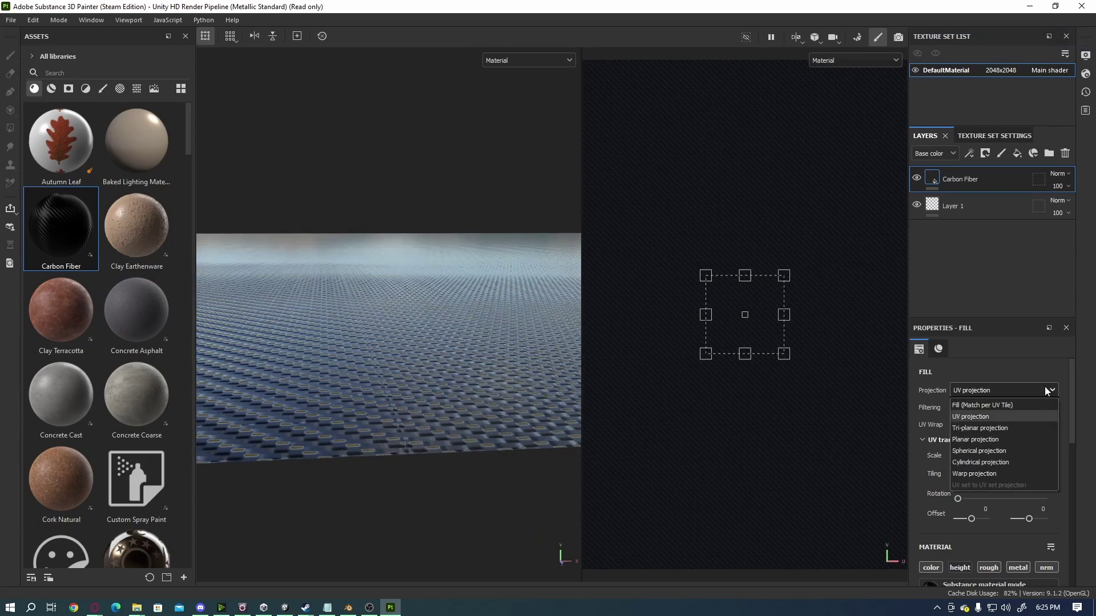
left_click(1023, 429)
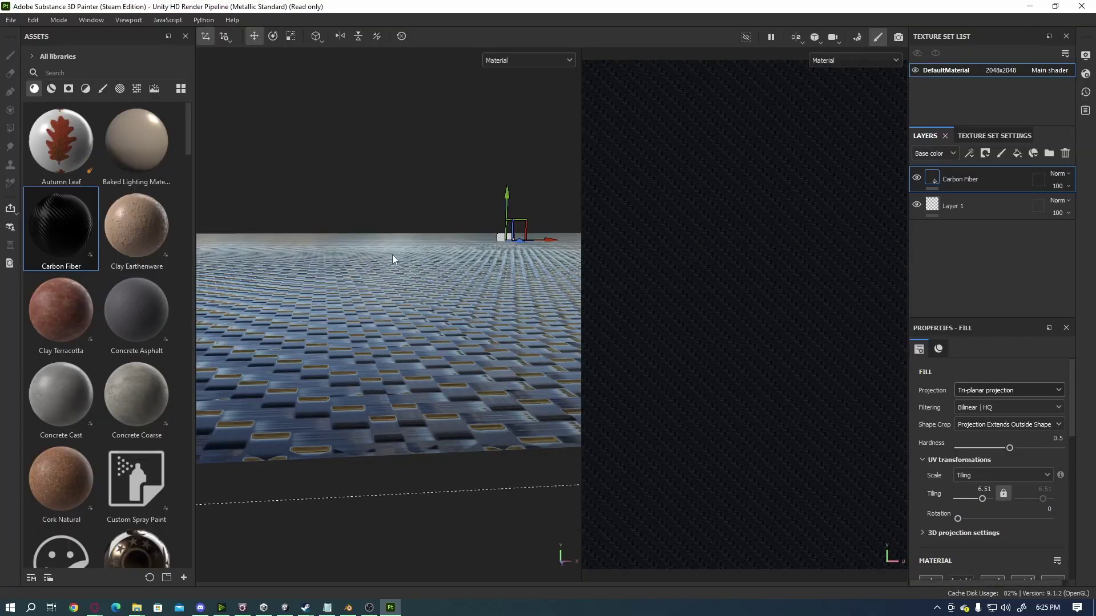
left_click_drag(399, 259, 580, 271, "alt")
left_click(1003, 389)
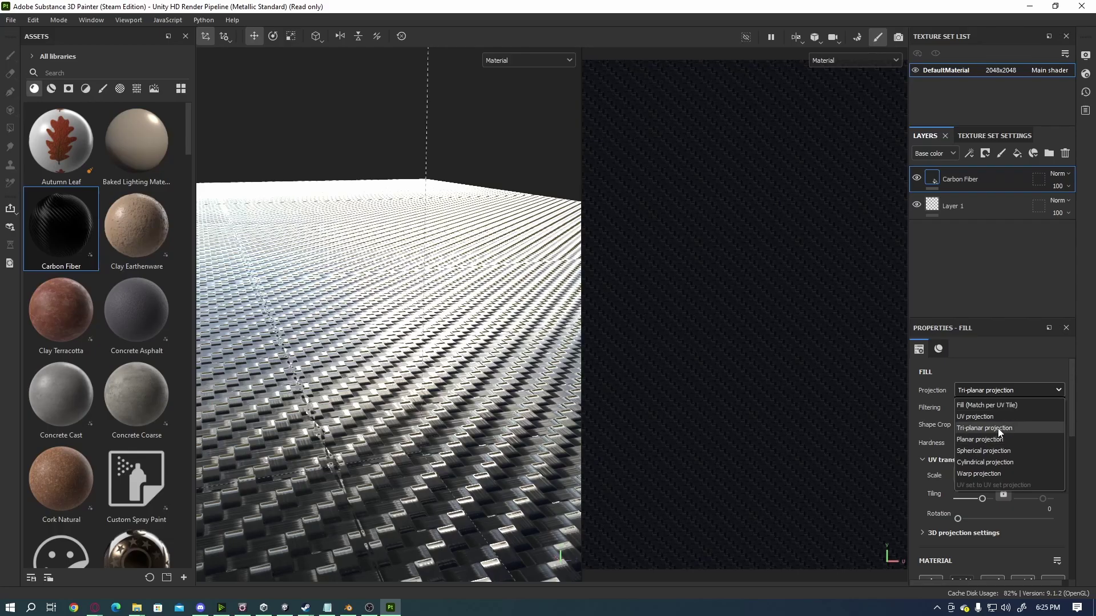
left_click(999, 406)
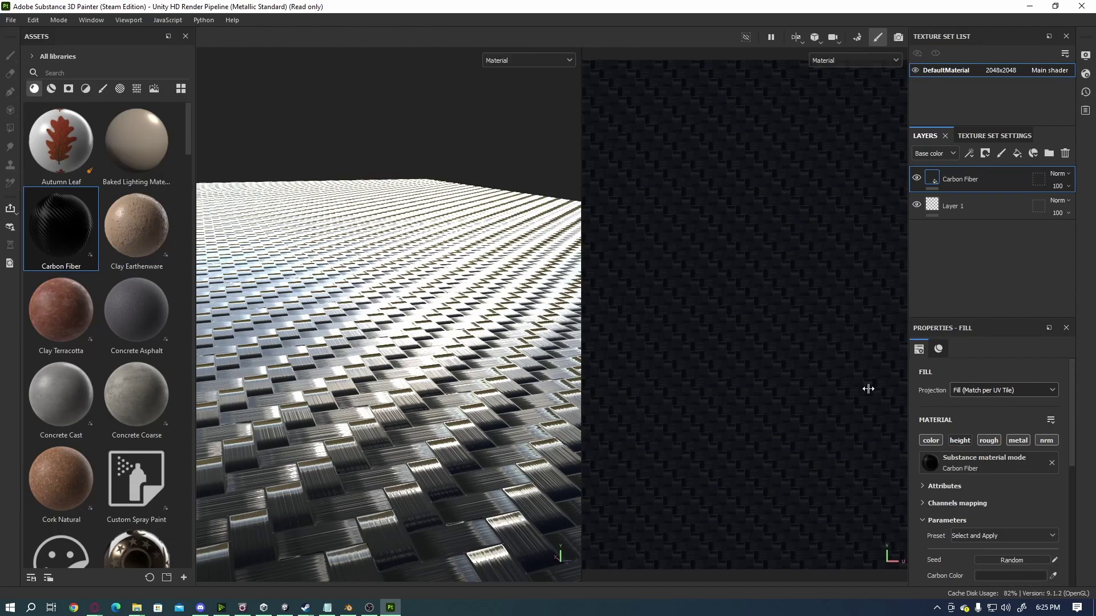
- Inspect the carbon fiber weave across the plane in the 3D and UV views
right_click_drag(400, 342, 354, 308, "alt")
left_click_drag(354, 308, 387, 266, "alt")
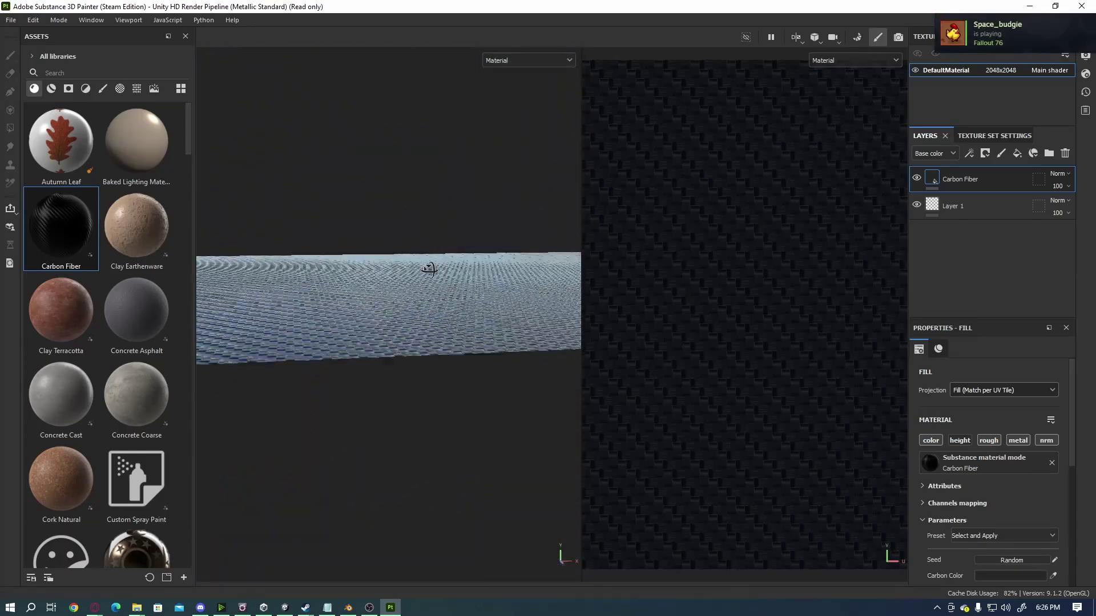
right_click_drag(477, 314, 493, 227, "alt")
right_click_drag(480, 378, 425, 177, "alt")
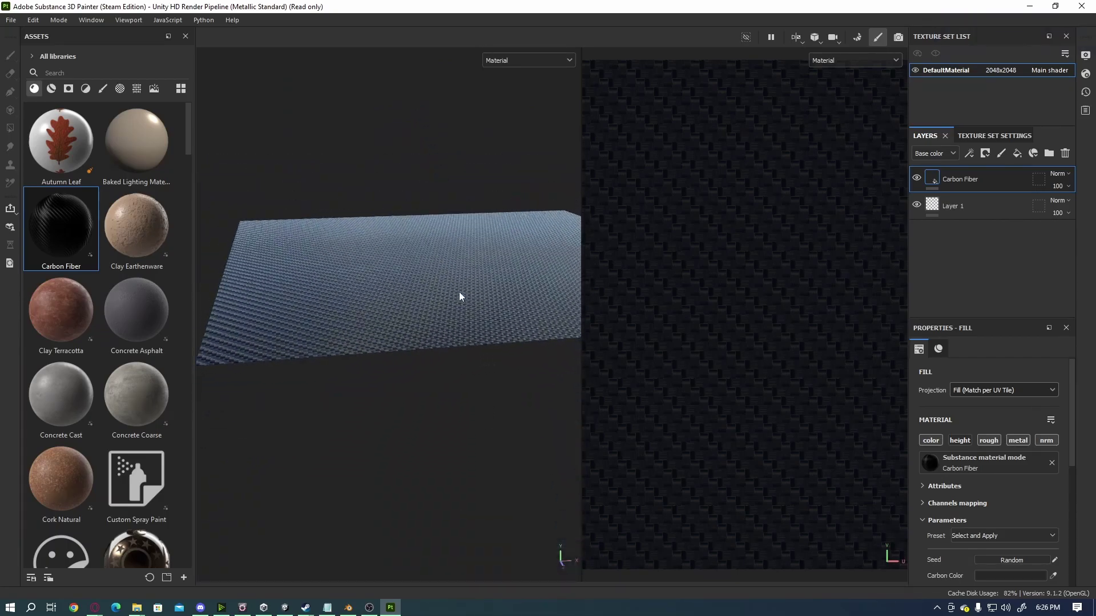
right_click_drag(457, 310, 517, 500, "alt")
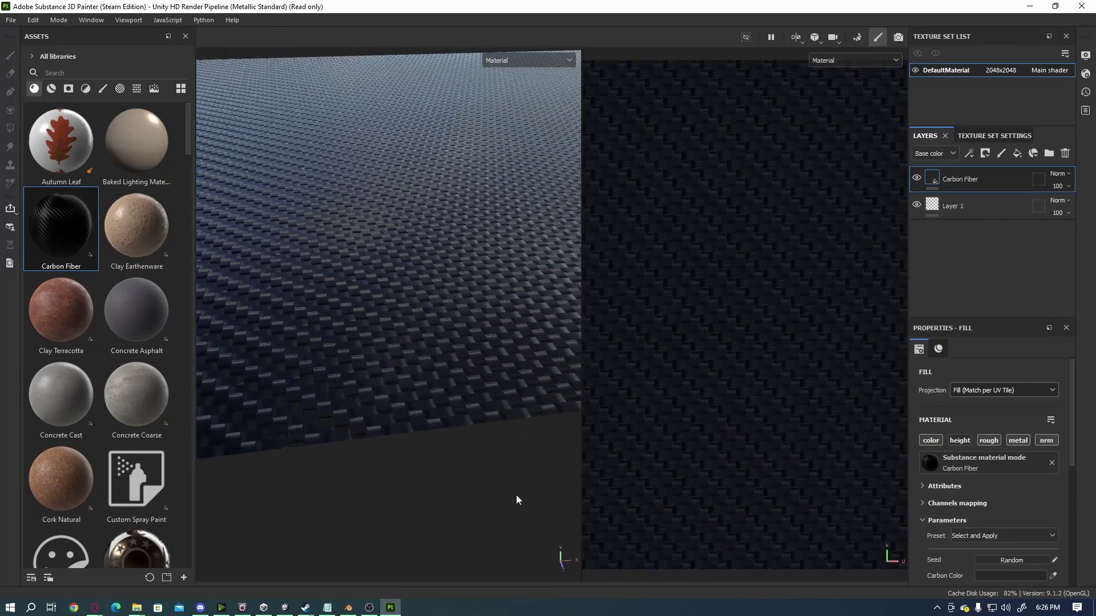
left_click_drag(517, 500, 531, 468, "alt")
right_click_drag(531, 468, 412, 321, "alt")
left_click_drag(413, 322, 380, 438, "alt")
right_click_drag(753, 391, 731, 388, "alt")
middle_click_drag(753, 440, 739, 400, "alt")
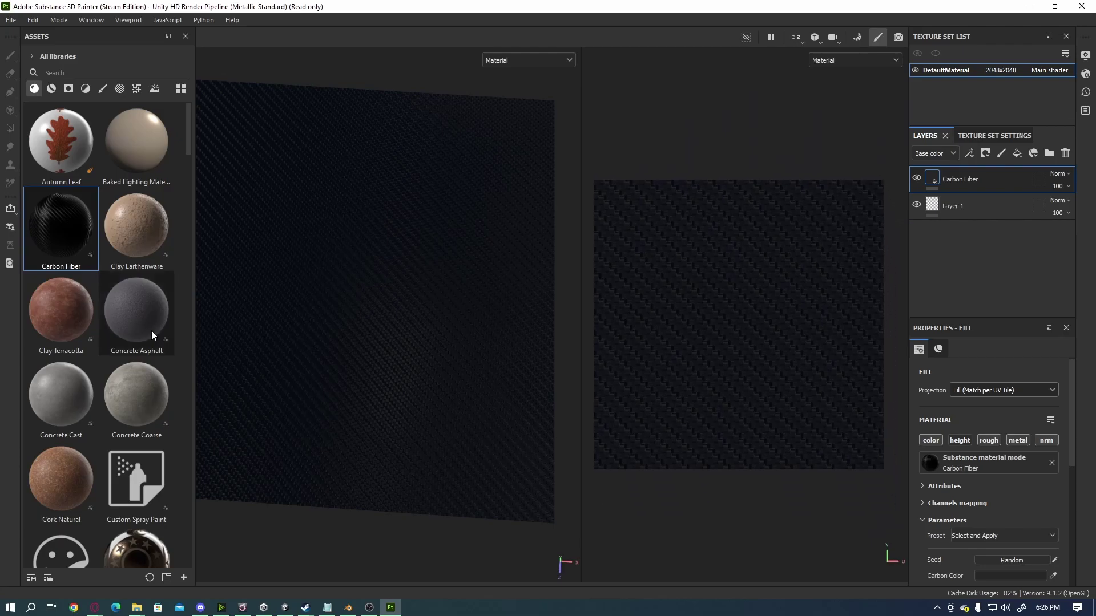
left_click_drag(137, 311, 150, 353)
left_click_drag(289, 381, 451, 411, "alt")
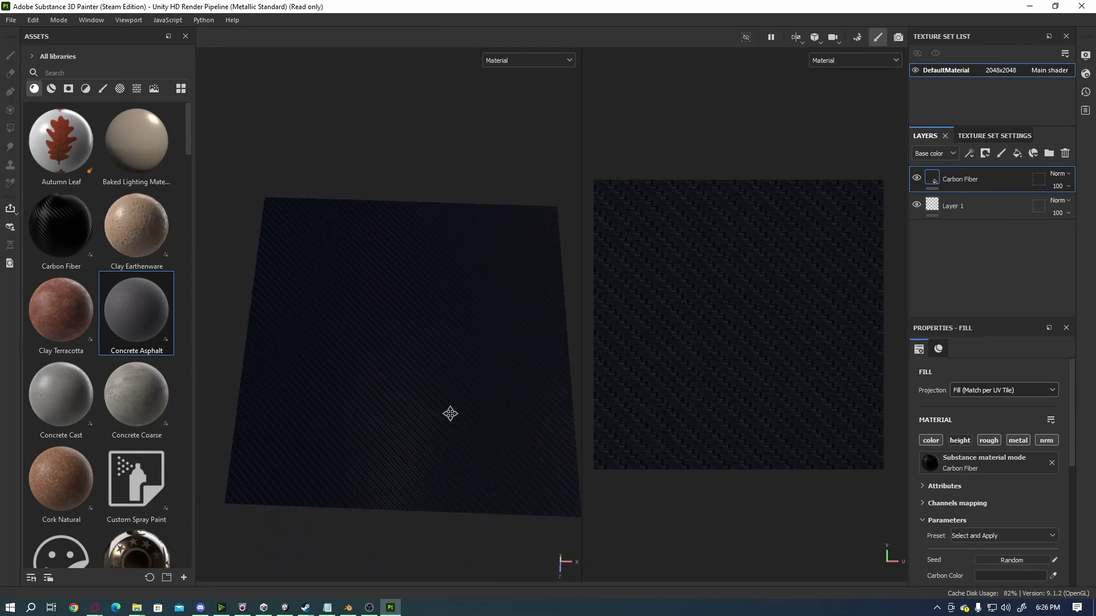
- Apply the edge_11 alpha to the plane's Normal channel only
left_click(120, 88)
left_click(137, 89)
left_click_drag(187, 111, 407, 344)
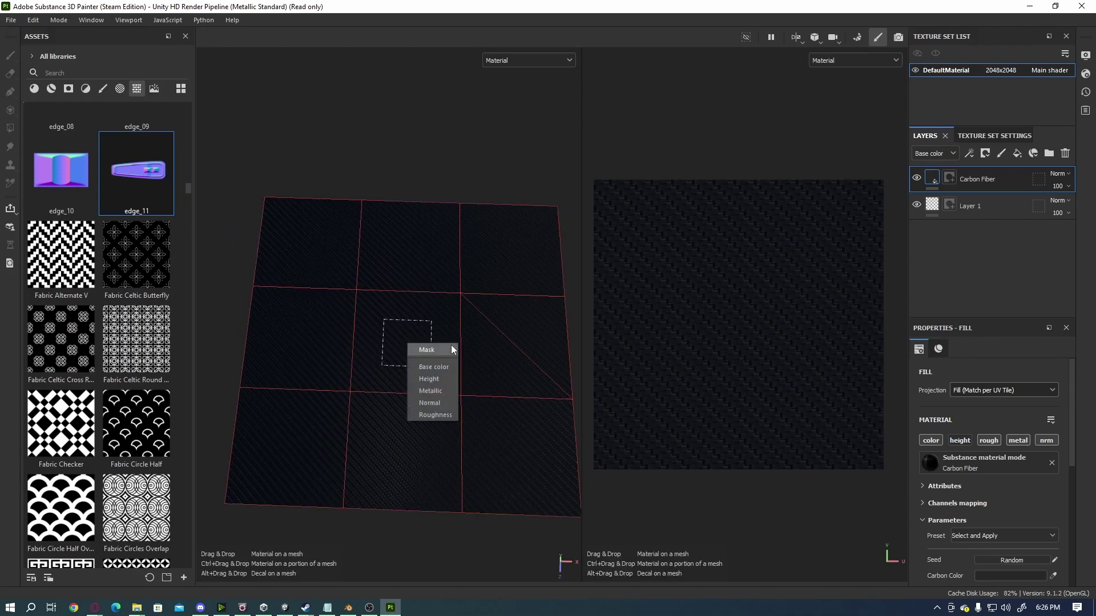
left_click(441, 402)
- Slide the edge_11 projection sideways across the plane with the move gizmo
left_click_drag(451, 382, 480, 280, "alt")
right_click_drag(479, 279, 455, 293, "alt")
left_click_drag(455, 294, 436, 244, "alt")
key("w")
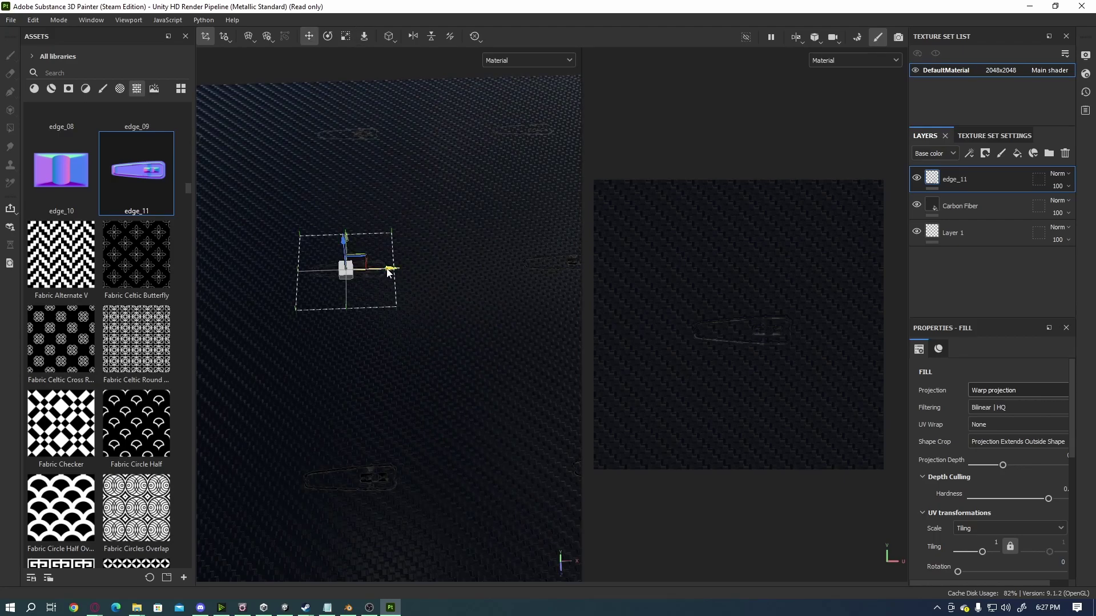
left_click_drag(387, 272, 486, 231)
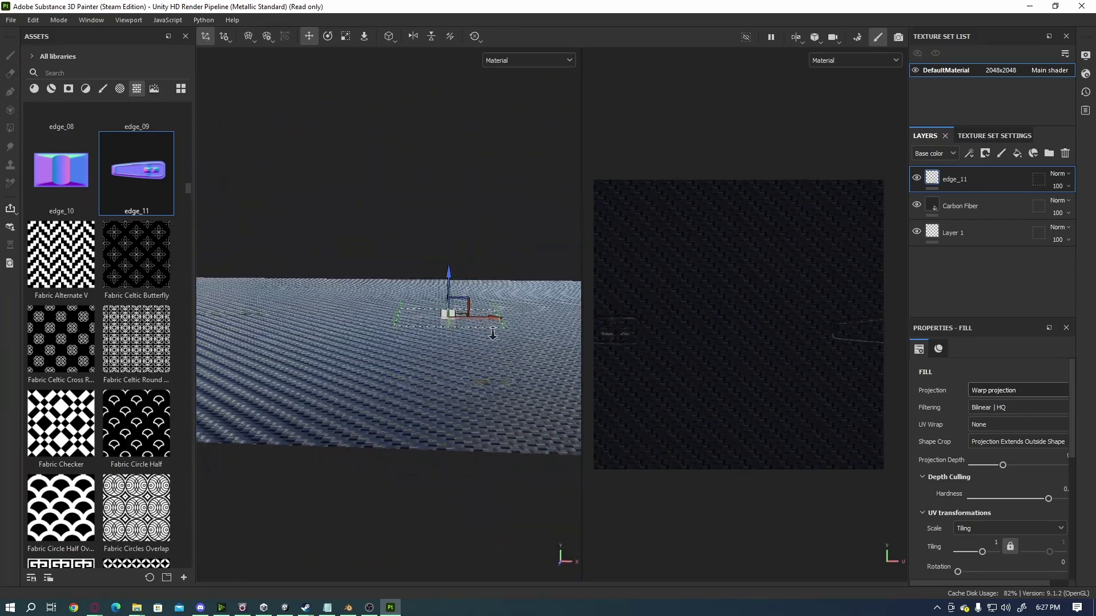
- Delete the edge_11 and Carbon Fiber layers, leaving only Layer 1
left_click_drag(492, 337, 524, 454, "alt")
right_click_drag(470, 412, 305, 216, "alt")
left_click_drag(305, 216, 430, 385, "alt")
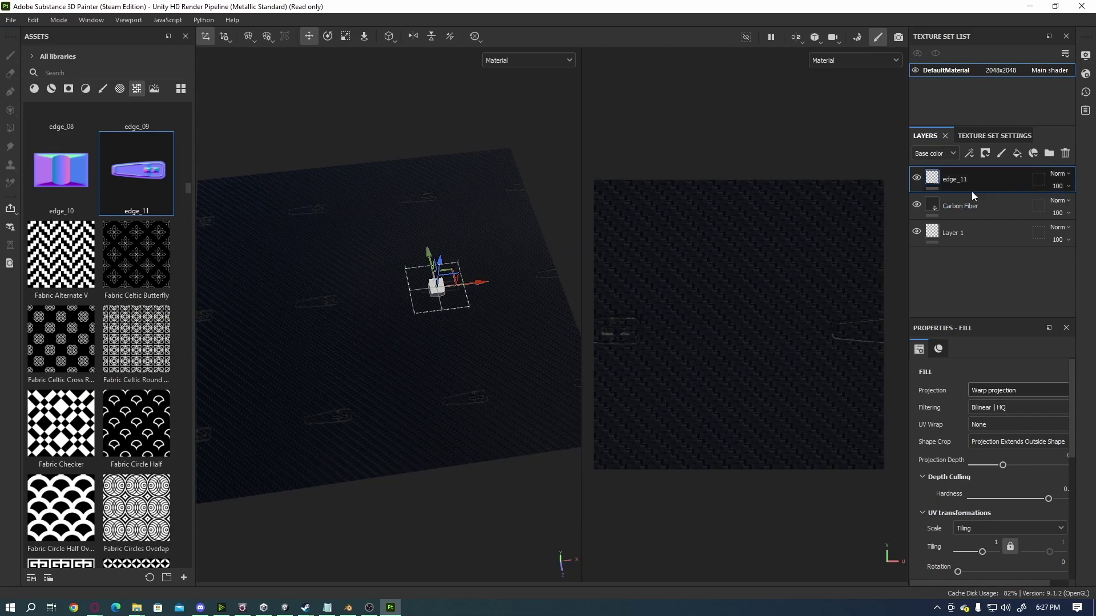
key("Delete")
key("Delete")
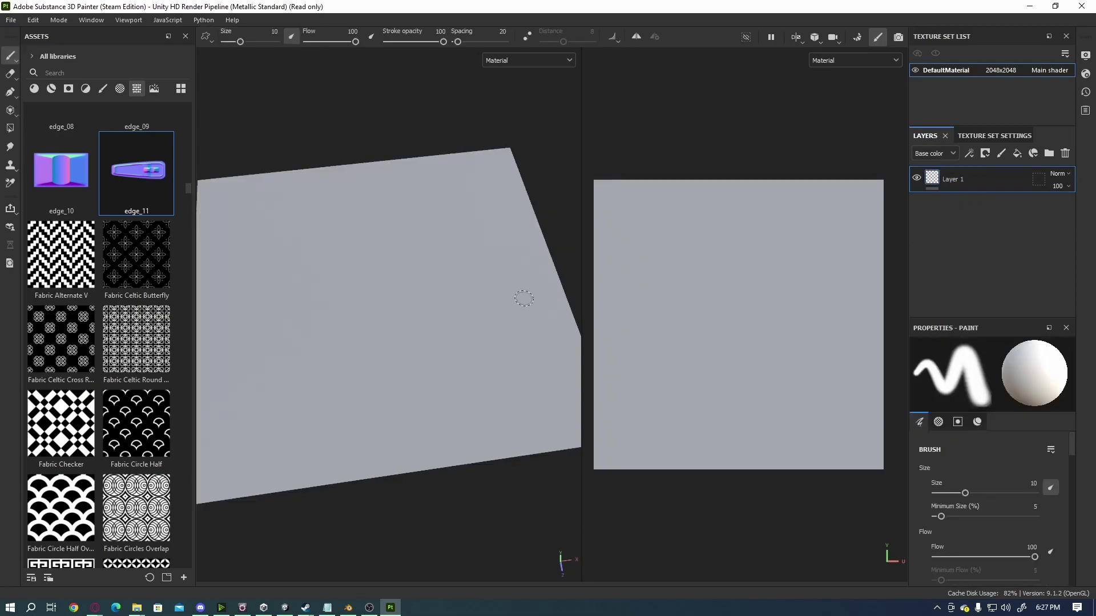
- Search the material library for 'stuc' and then 'plaster', then clear the search
left_click_drag(457, 341, 366, 360, "alt")
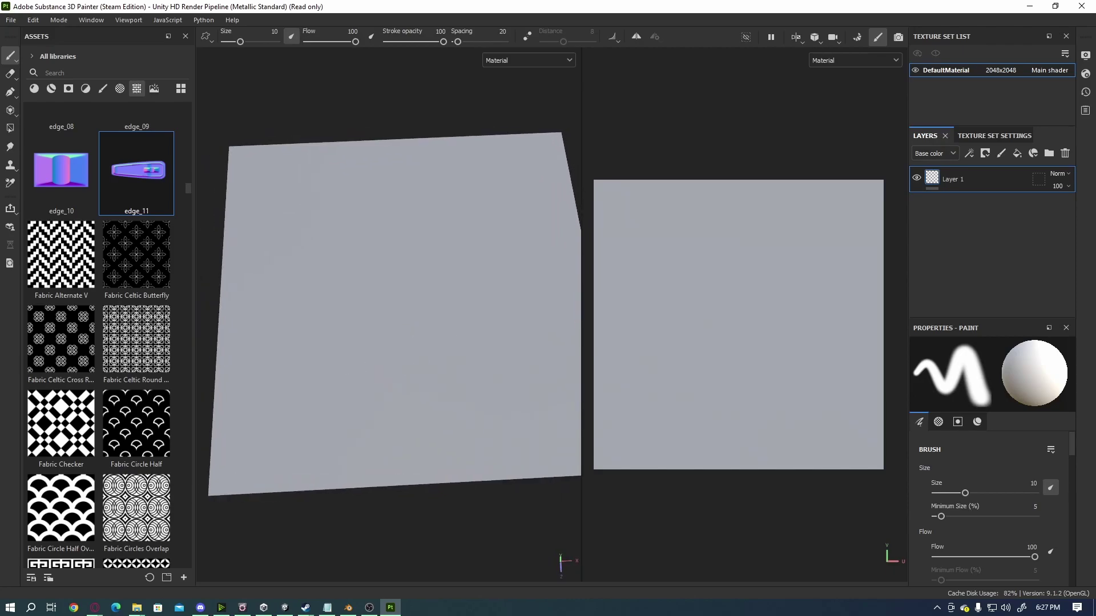
left_click(34, 88)
left_click(111, 72)
type("stuc")
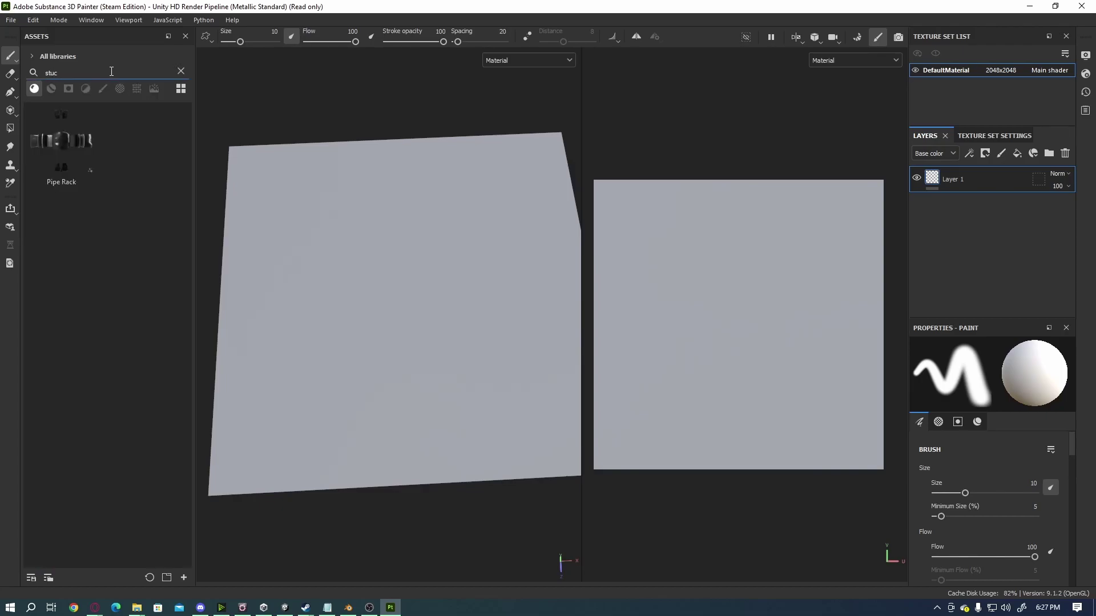
left_click(54, 91)
left_click(87, 77)
type("plaster")
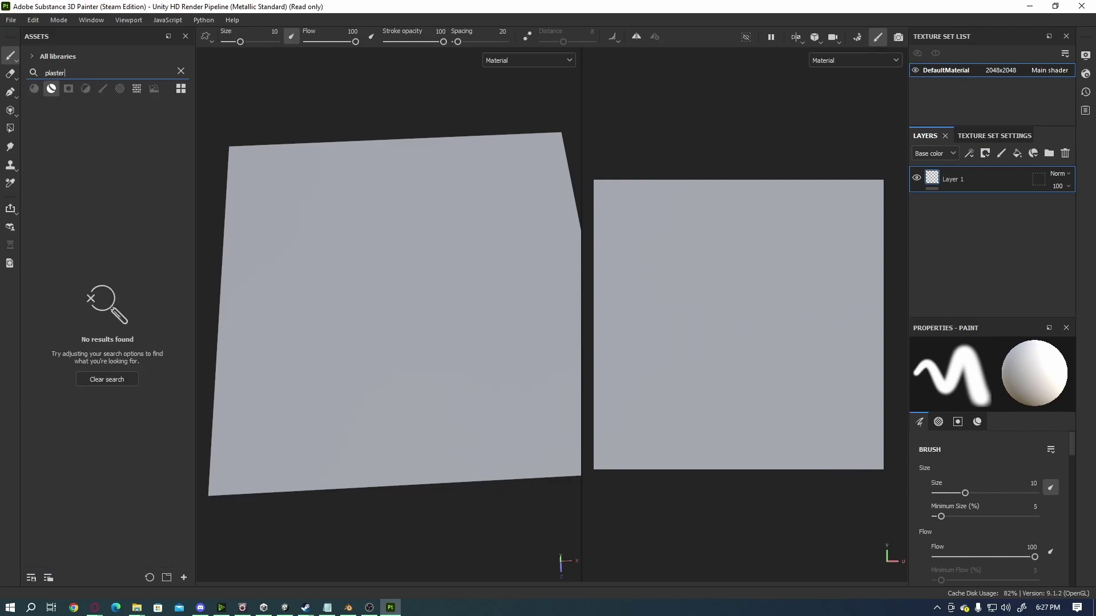
left_click(34, 89)
left_click(180, 71)
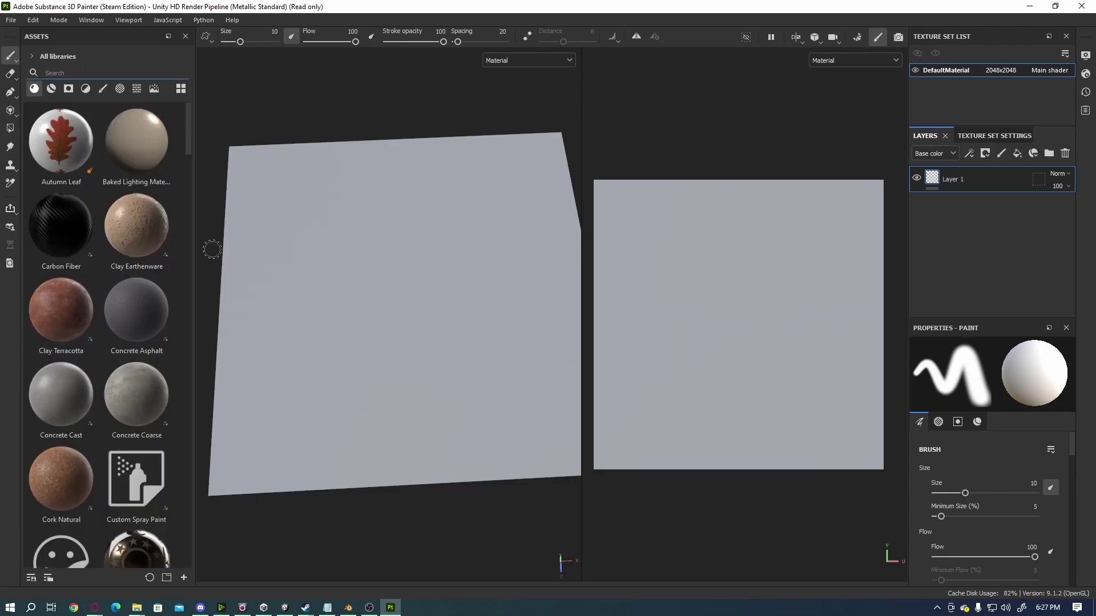
- Fill the plane with the Concrete Coarse material on a new fill layer
scroll(137, 239, "down", 3)
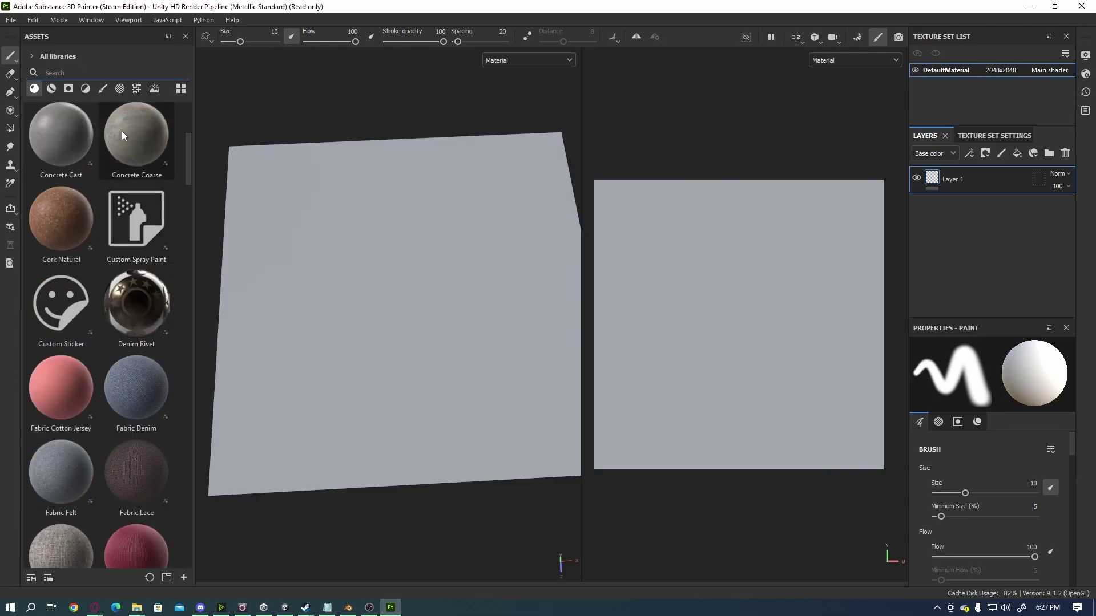
left_click_drag(122, 135, 433, 292)
right_click_drag(433, 291, 422, 429, "alt")
middle_click_drag(422, 428, 509, 301, "alt")
left_click(994, 390)
left_click(995, 406)
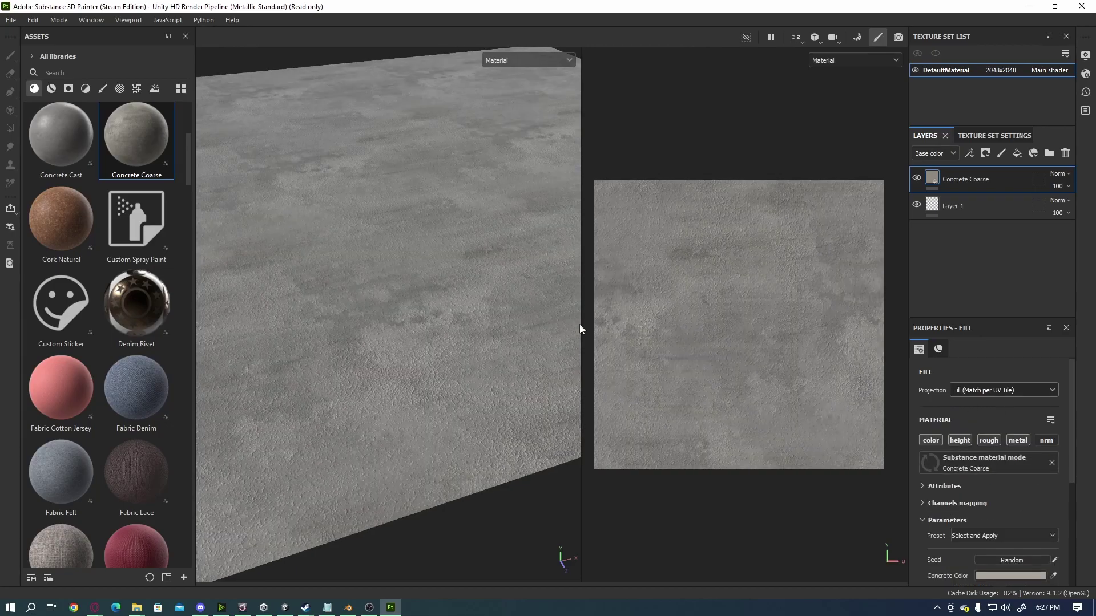
left_click_drag(534, 323, 436, 320, "alt")
mouse_move(436, 320)
middle_mouse_down("alt")
mouse_move(413, 379)
mouse_move(445, 482)
mouse_move(448, 328)
middle_mouse_up("alt")
scroll(492, 399, "down", 3)
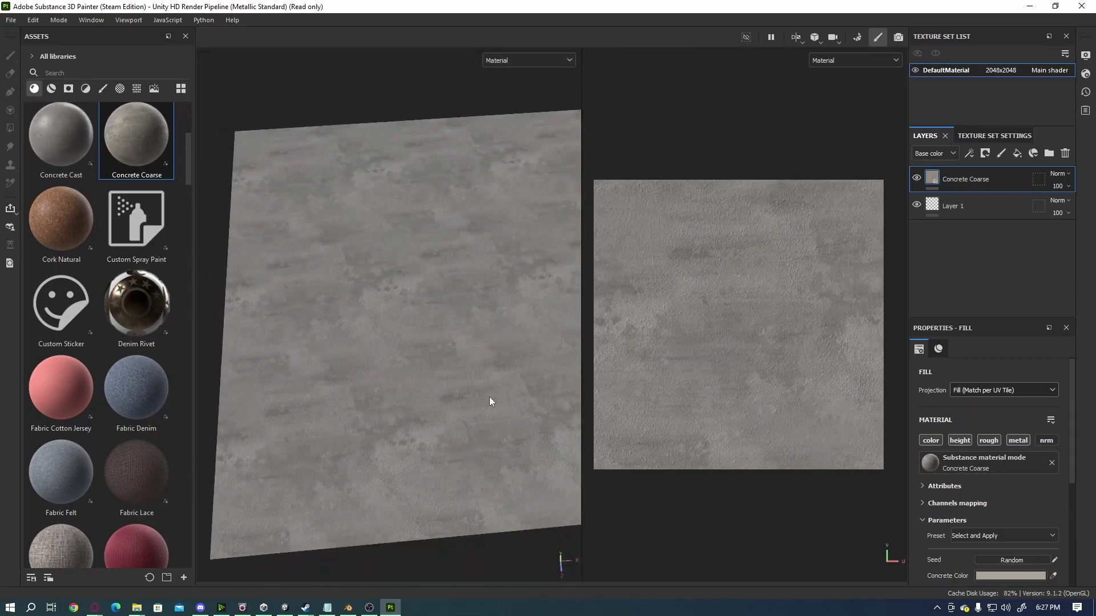
left_click_drag(479, 330, 478, 394, "alt")
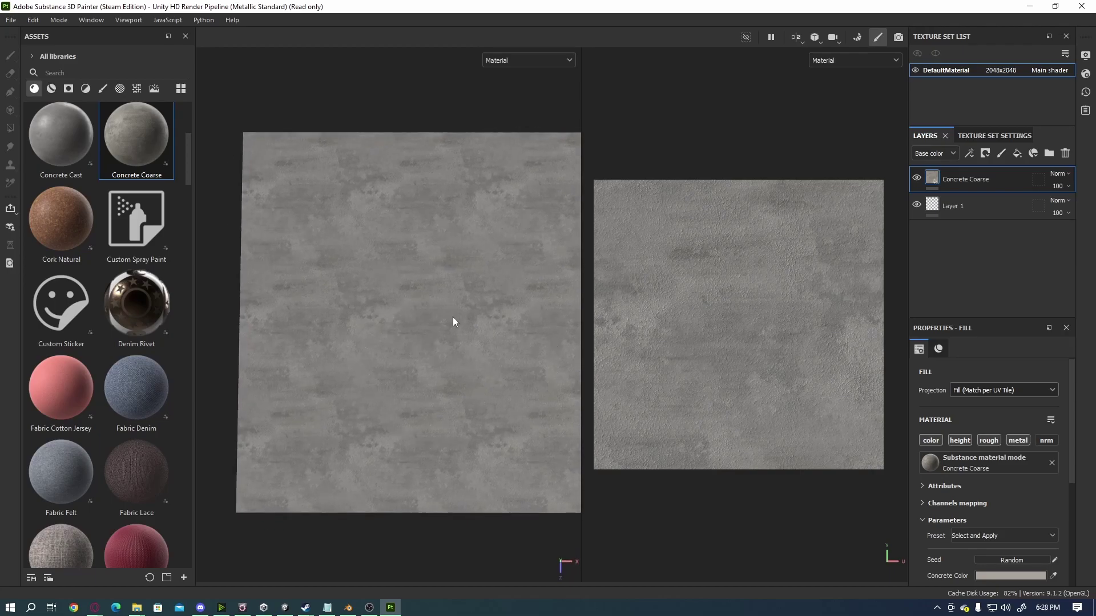
right_click_drag(432, 359, 468, 430, "alt")
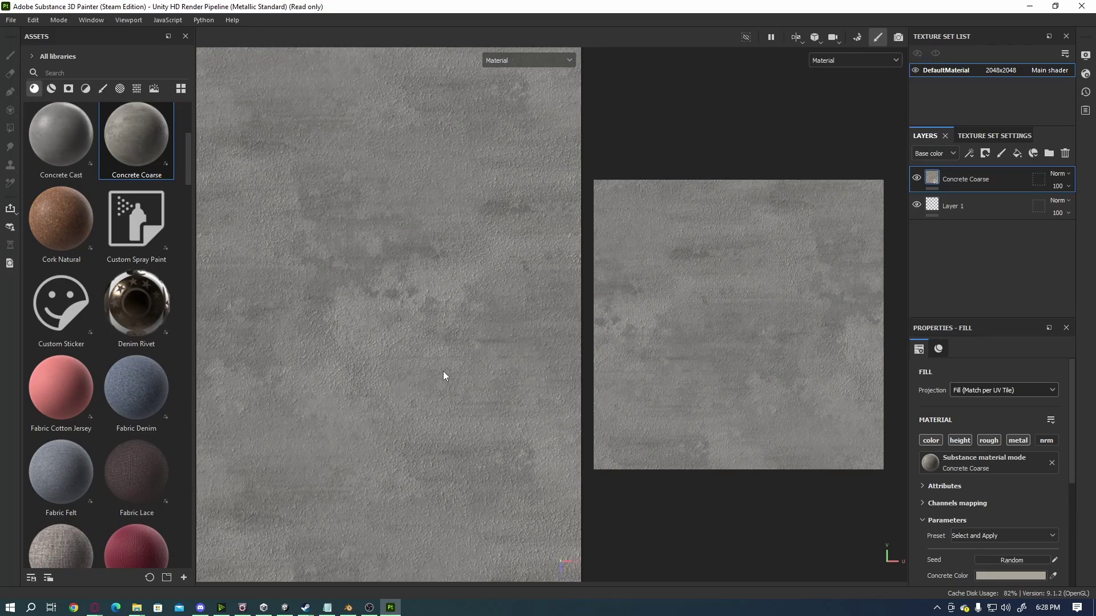
middle_click_drag(444, 373, 461, 318, "alt")
scroll(423, 294, "down", 3)
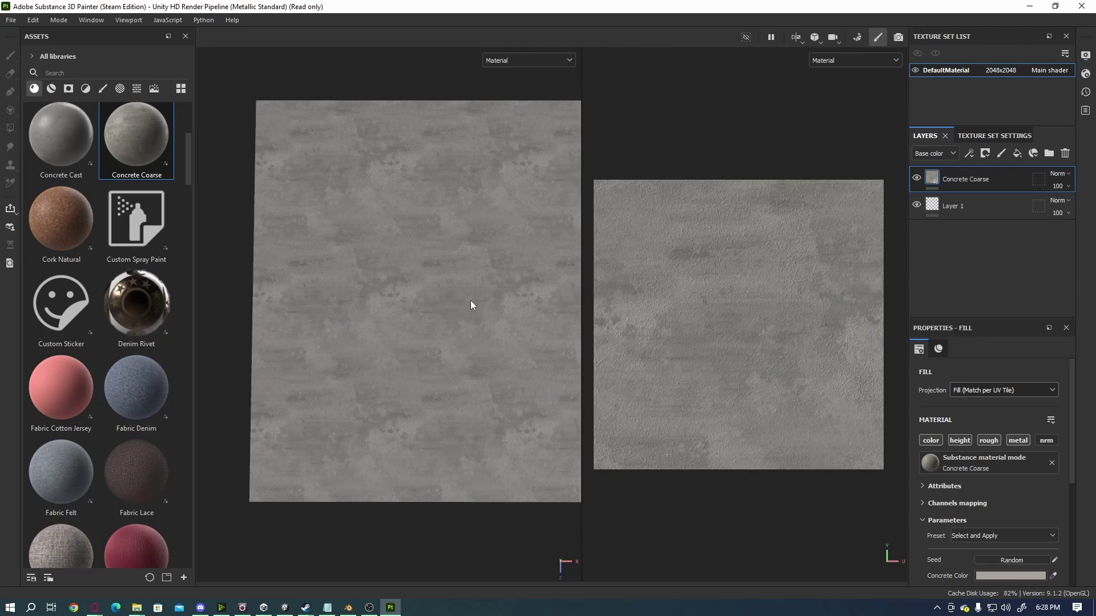
- Add the Fabric Medieval Cross texture as a mask over the concrete
left_click(120, 88)
left_click(136, 88)
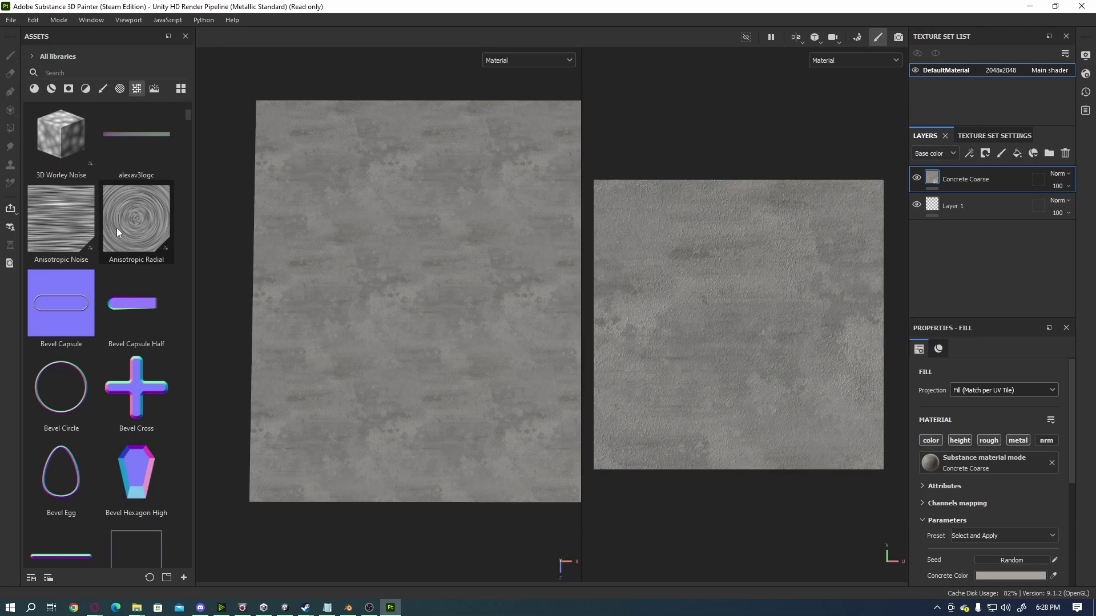
scroll(137, 103, "up", 3)
scroll(129, 152, "down", 6)
scroll(131, 165, "down", 20)
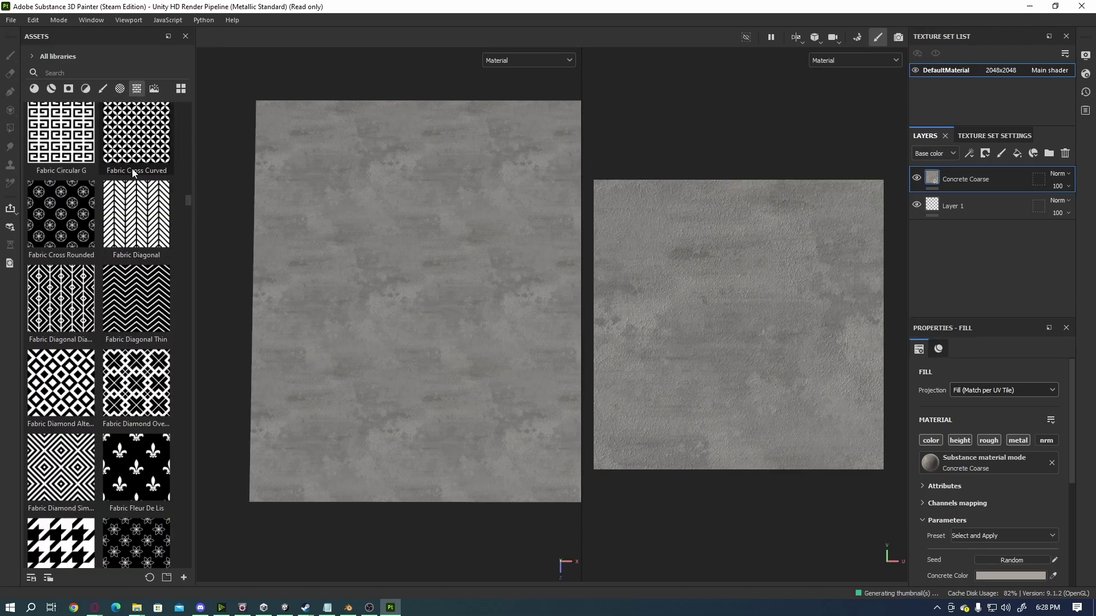
scroll(133, 171, "down", 4)
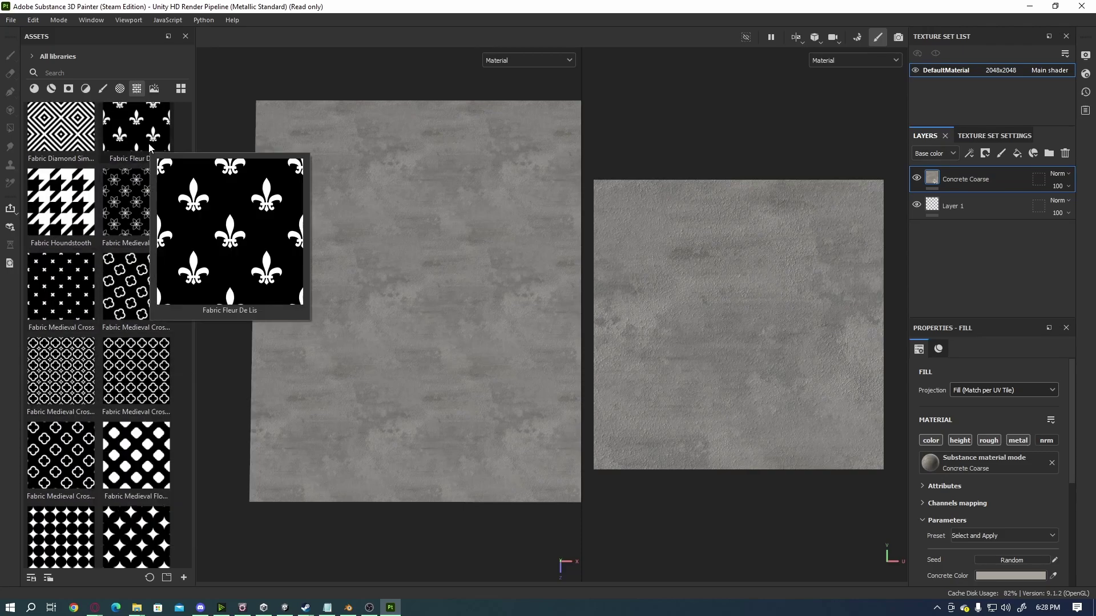
mouse_move(122, 217)
left_click_drag(61, 371, 453, 292)
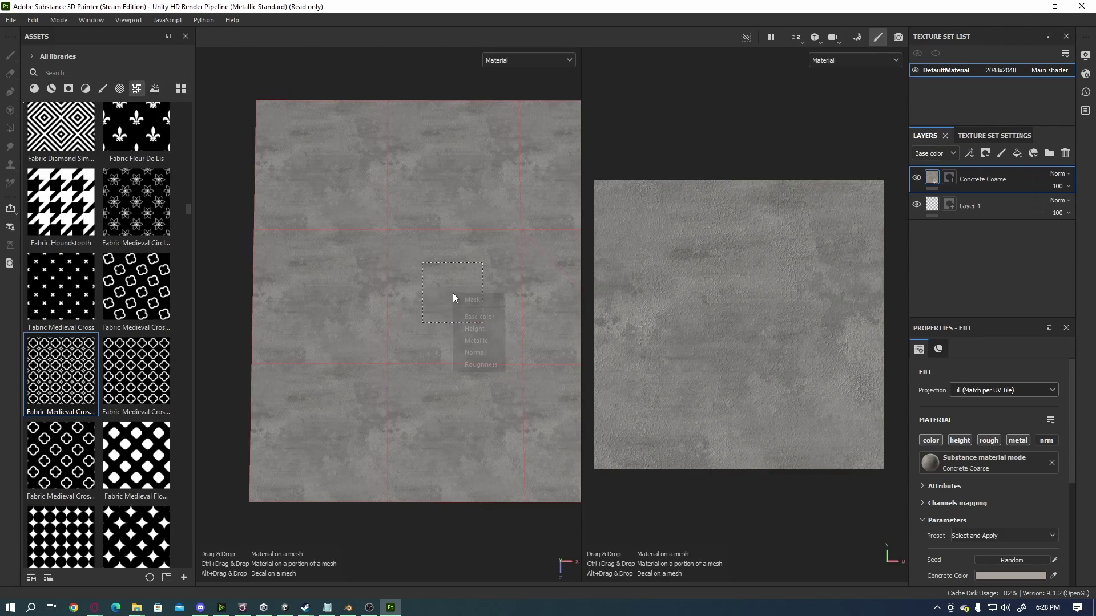
left_click(491, 301)
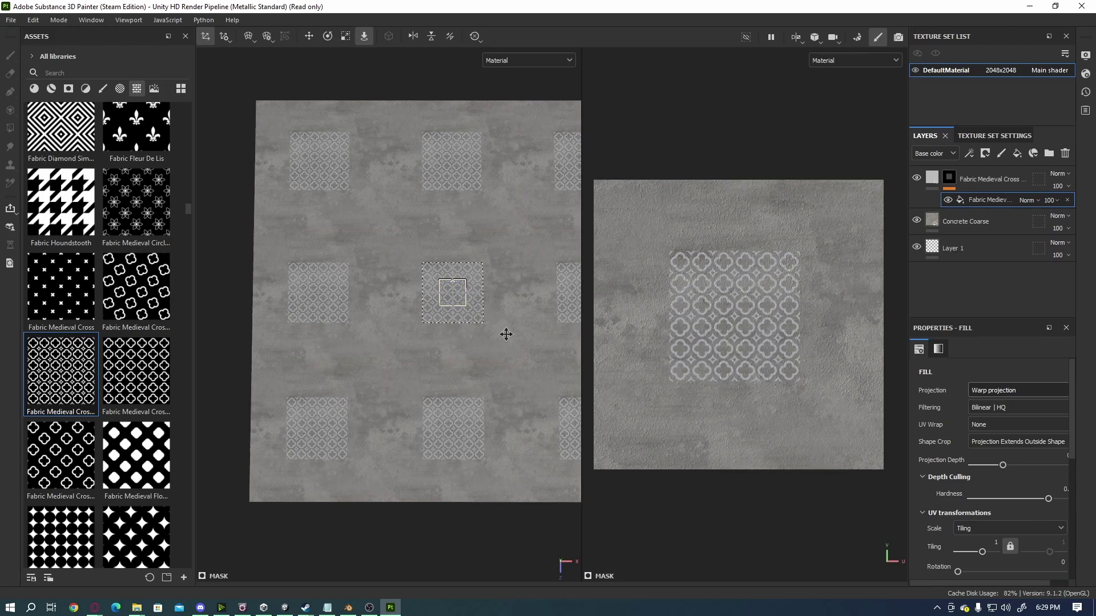
- Scale the Fabric Medieval Cross projection up so the quatrefoils tile across the whole plane
middle_click_drag(506, 335, 421, 365)
scroll(421, 365, "up", 1)
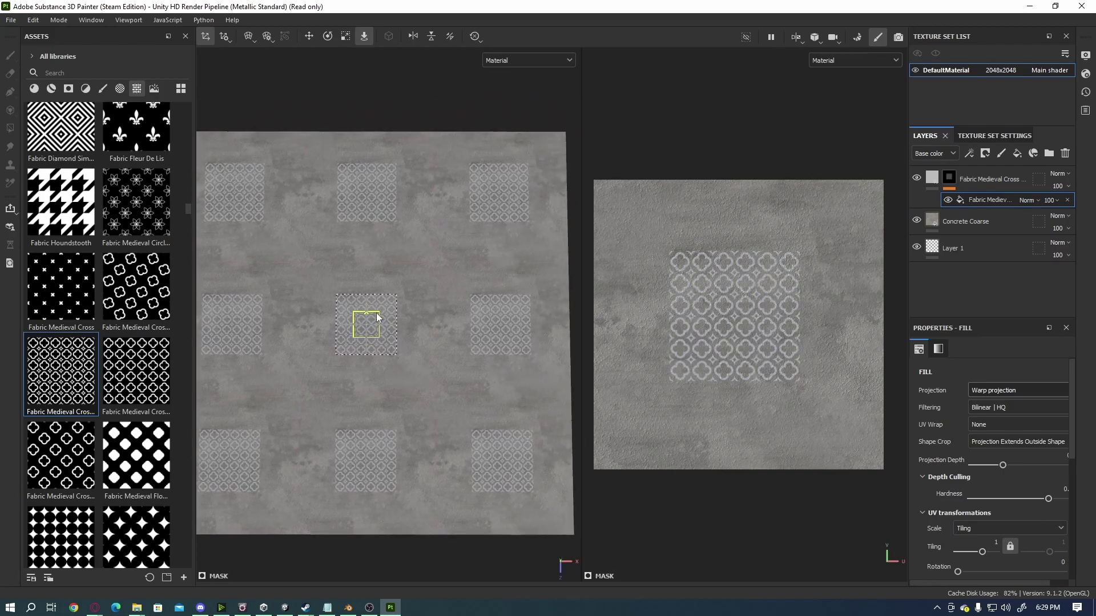
key("r")
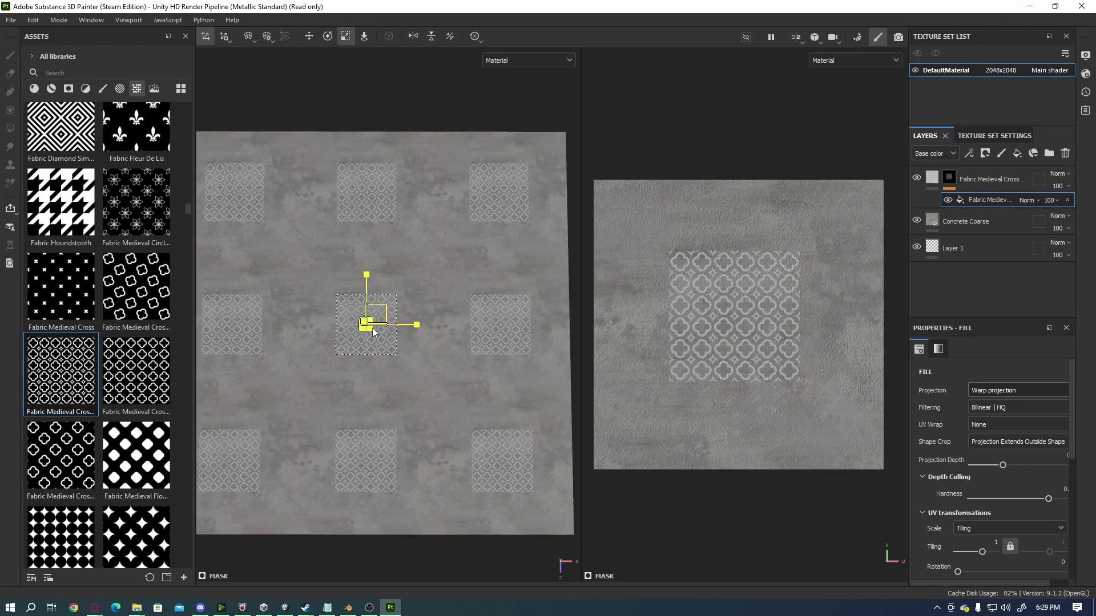
left_click_drag(364, 330, 551, 238)
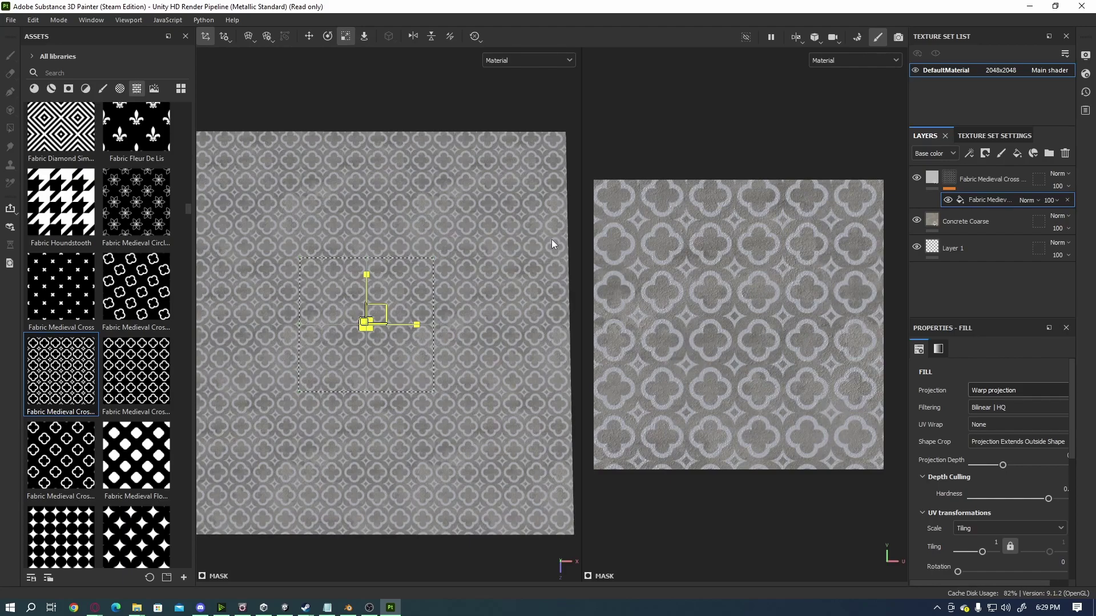
left_click_drag(551, 239, 552, 239)
- Set the Fabric Medieval Cross fill's base colour to black (000000)
left_click(931, 178)
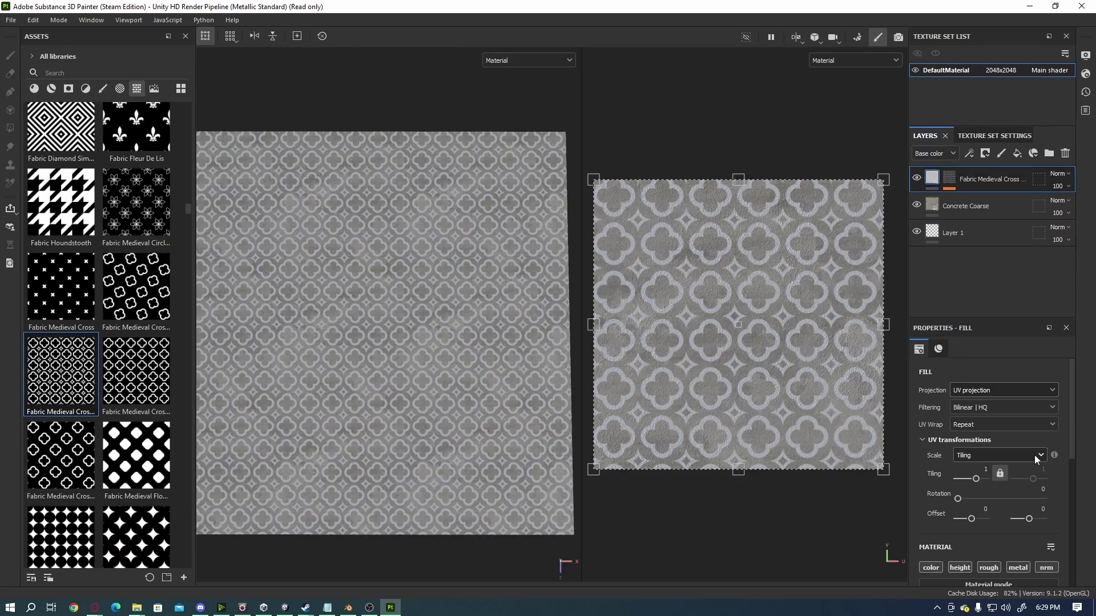
scroll(936, 477, "down", 3)
left_click(967, 519)
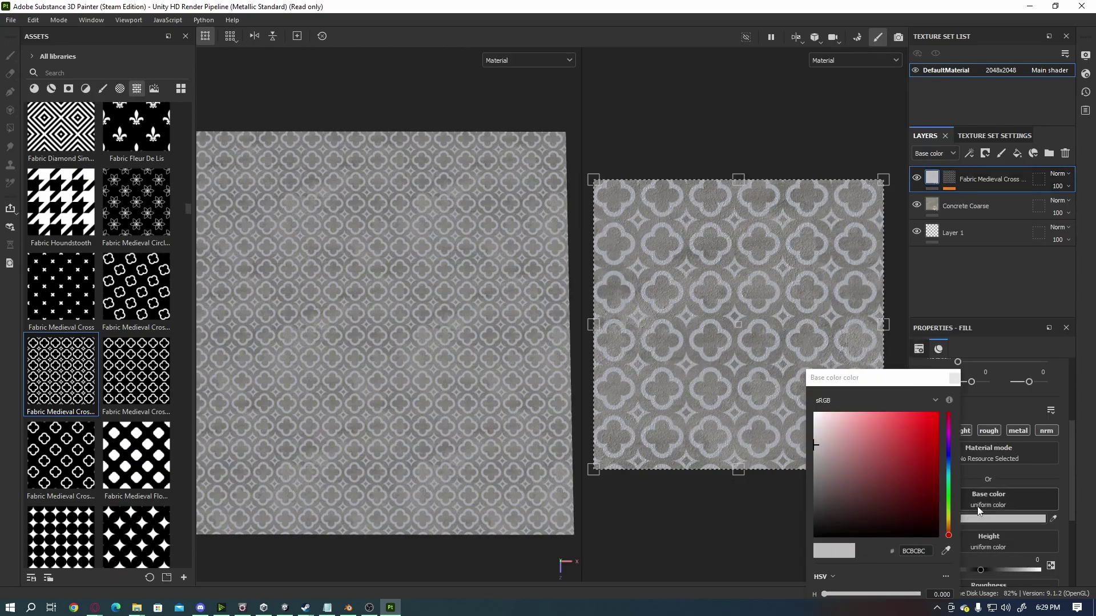
left_click_drag(839, 422, 841, 607)
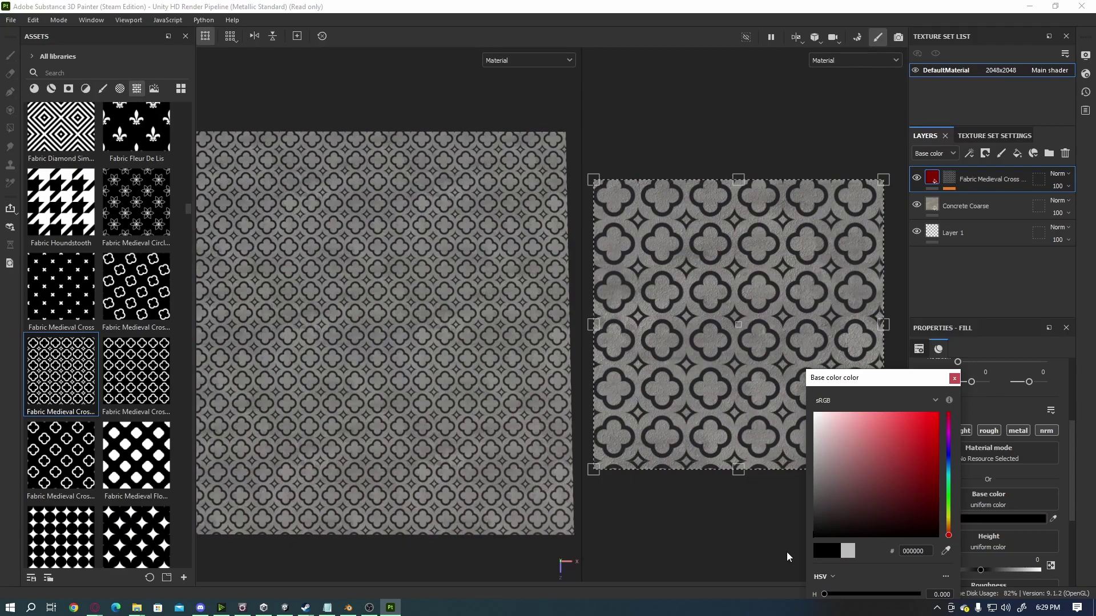
left_click(724, 585)
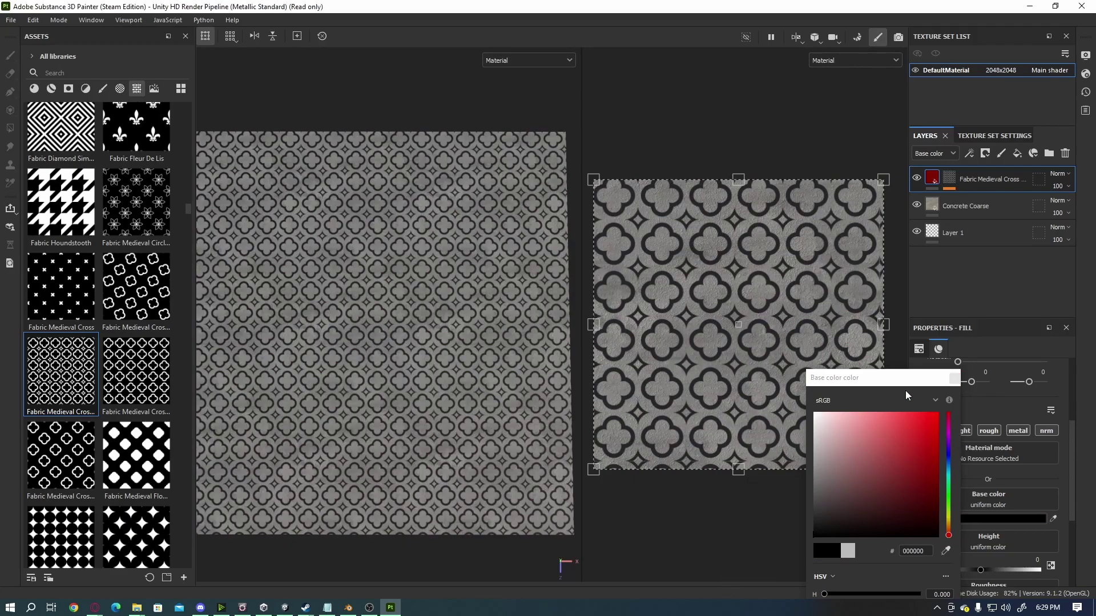
left_click(955, 379)
- Change the Concrete Coarse layer's Concrete Color to a dark purple
left_click(954, 207)
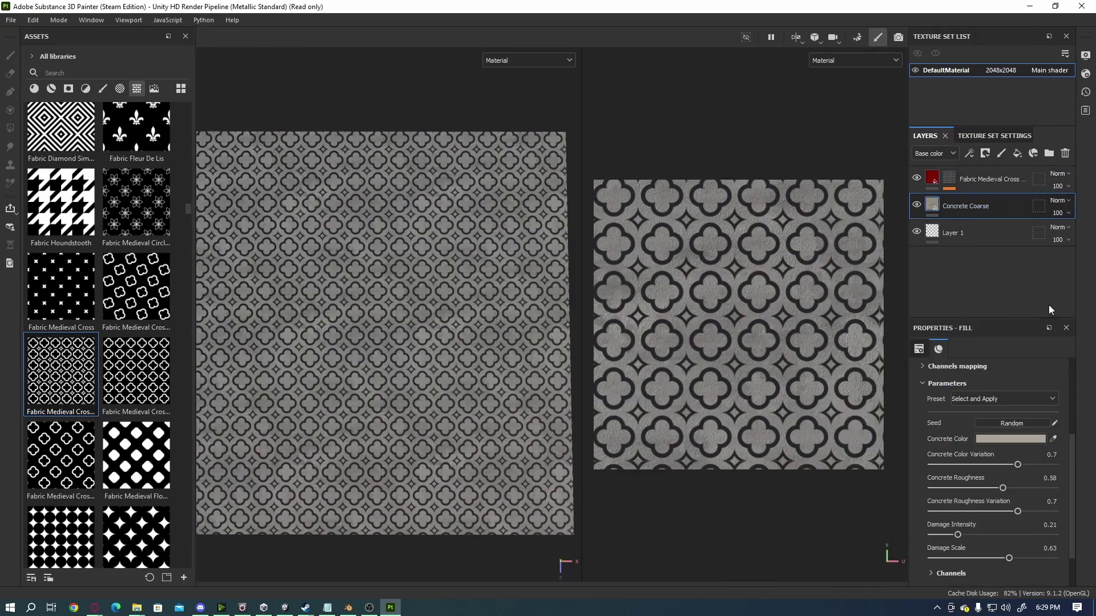
left_click(1009, 441)
left_click_drag(879, 465, 833, 504)
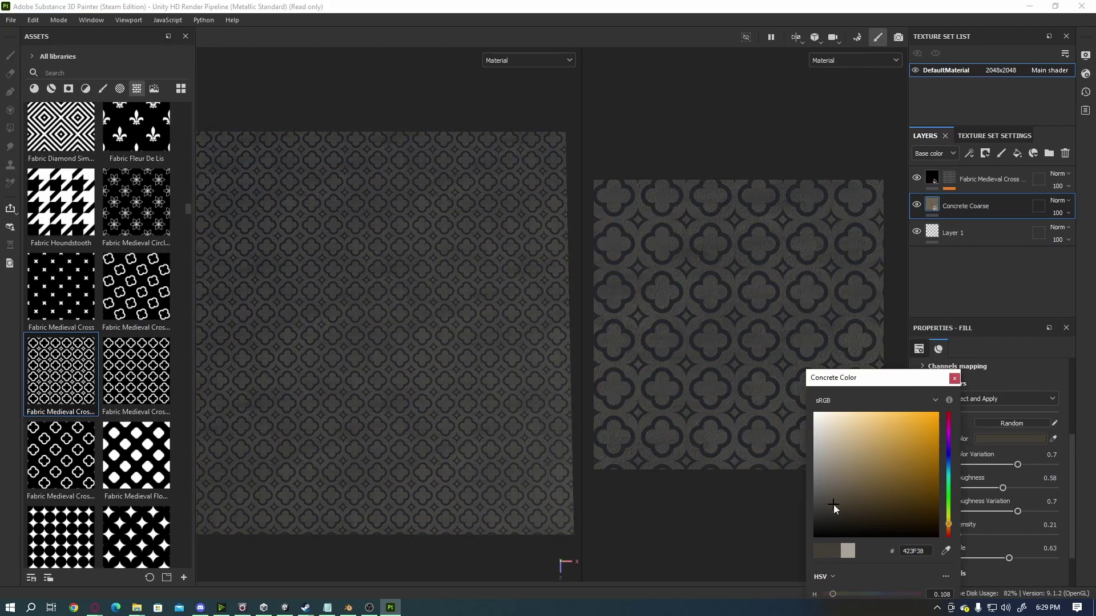
left_click(947, 459)
left_click_drag(948, 459, 950, 444)
left_click_drag(874, 472, 886, 488)
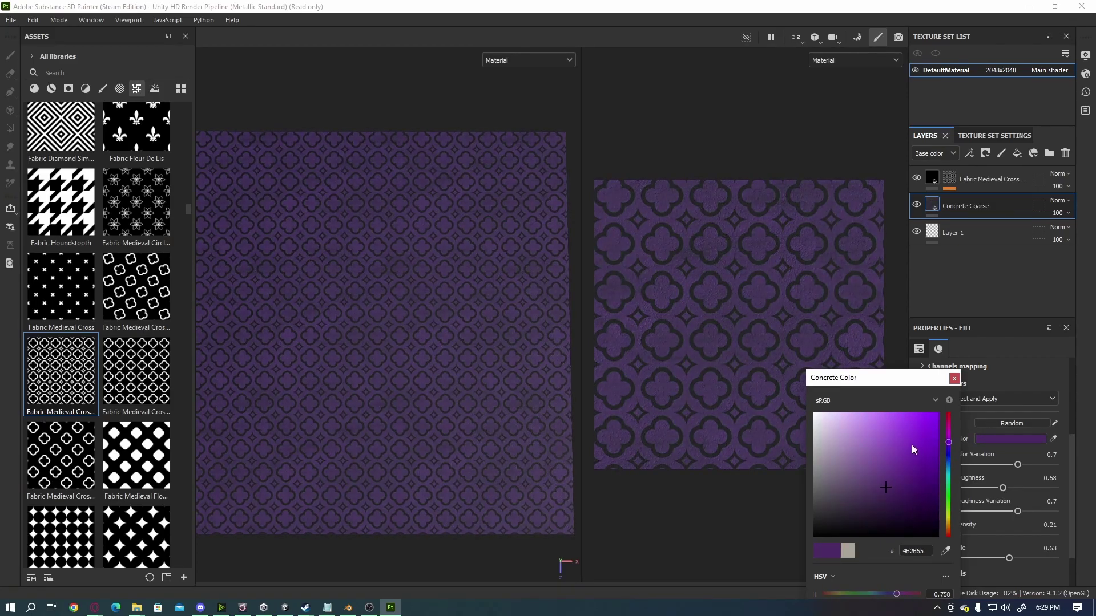
left_click(954, 379)
mouse_move(829, 391)
middle_mouse_down()
mouse_move(815, 391)
mouse_move(838, 399)
middle_mouse_up()
left_click_drag(838, 398, 813, 399, "alt")
left_click_drag(268, 379, 395, 292, "alt")
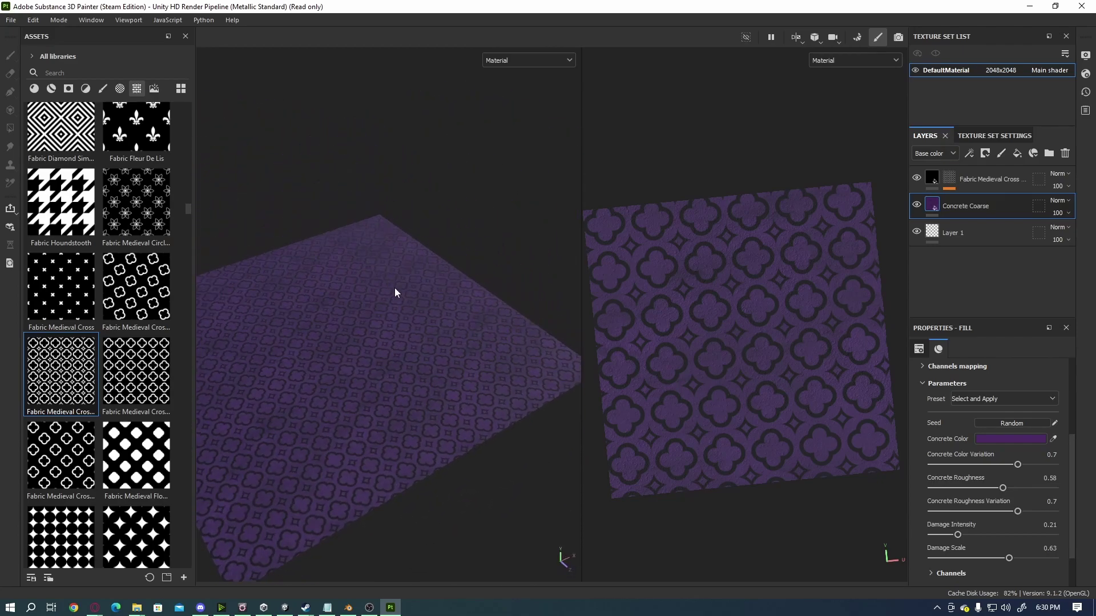
- Orbit around the purple quatrefoil plane to check its tiling, then open the File menu
middle_click_drag(395, 292, 402, 335, "alt")
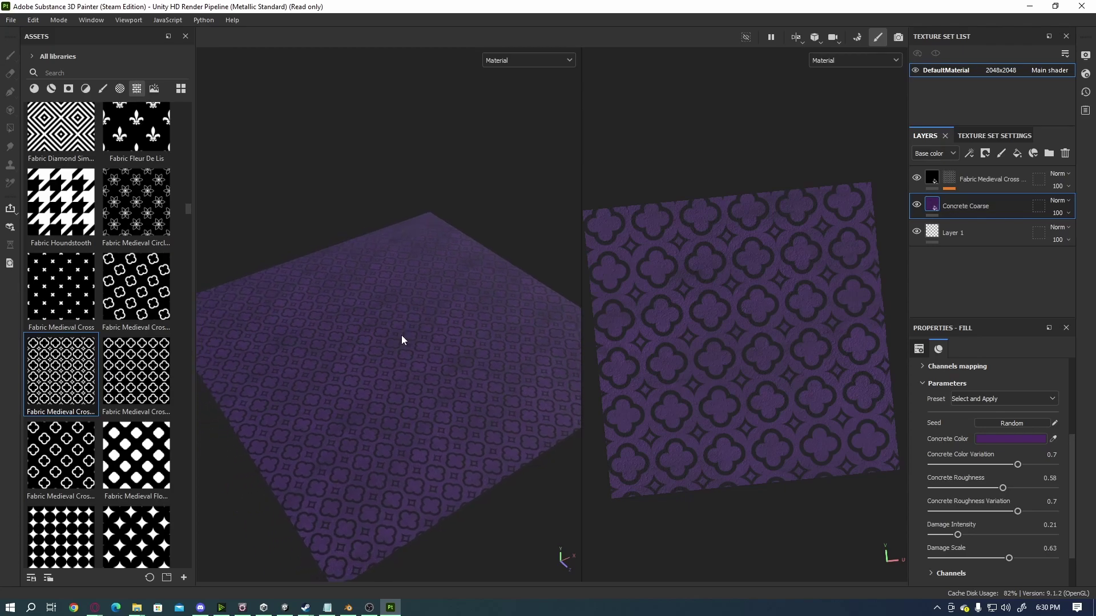
left_click_drag(402, 340, 304, 331, "alt")
left_click(34, 87)
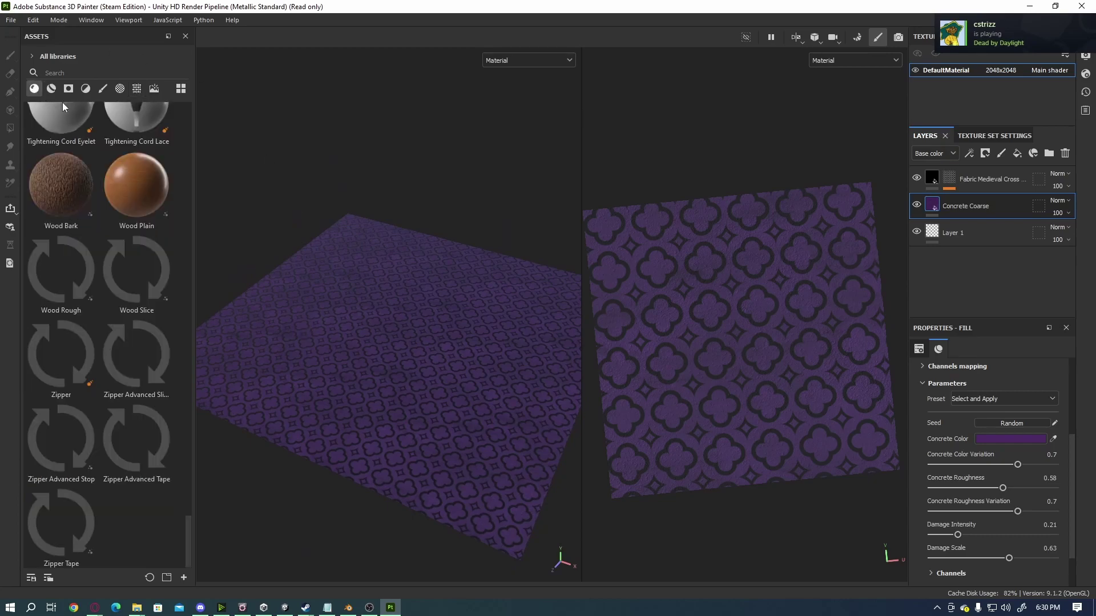
scroll(113, 289, "up", 20)
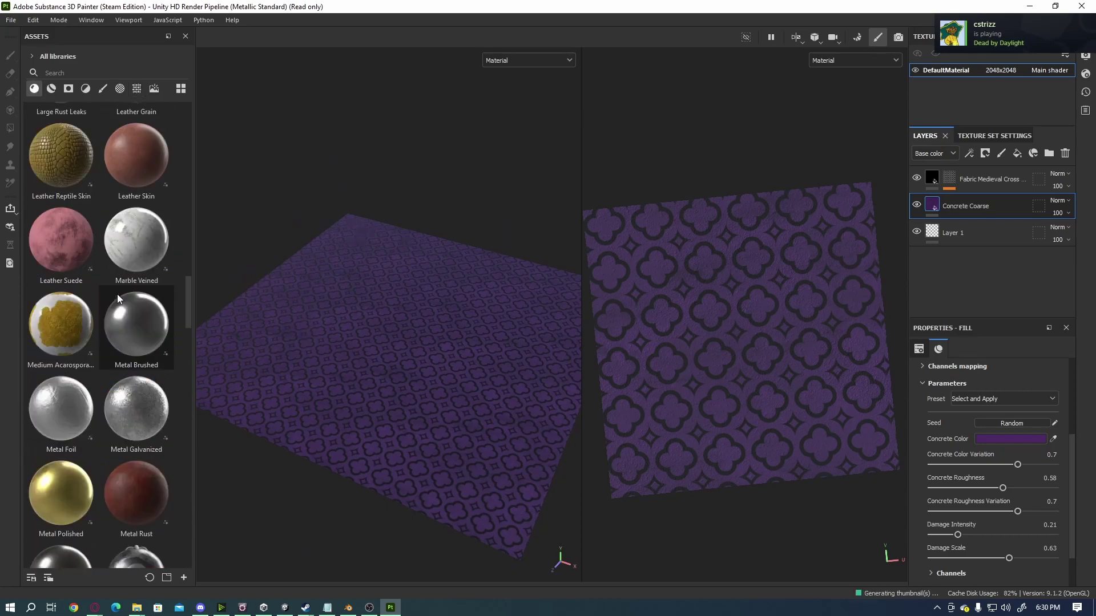
scroll(118, 293, "up", 3)
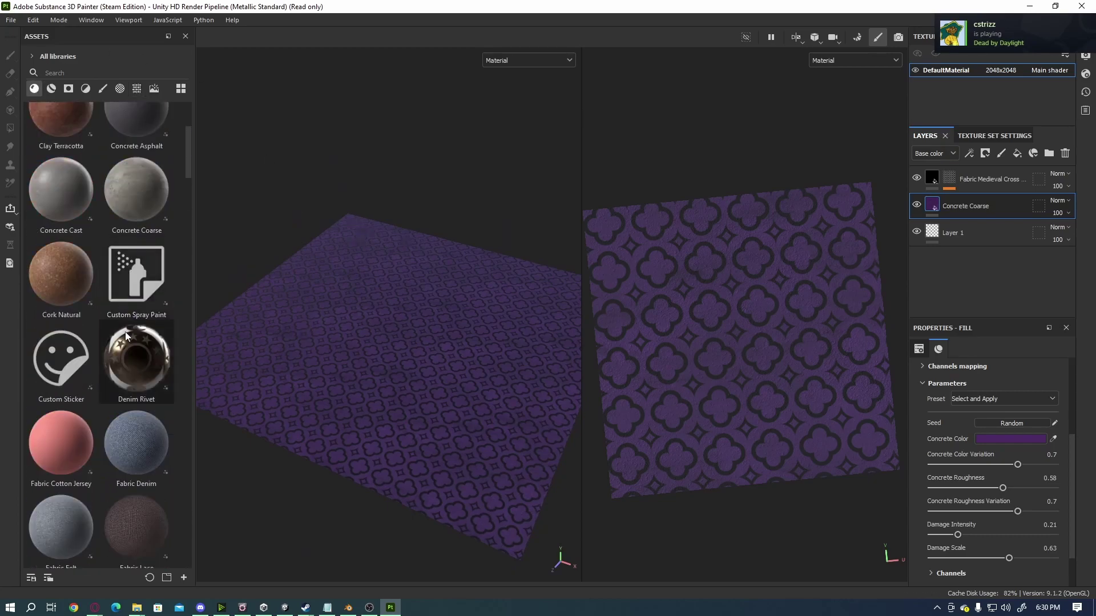
scroll(125, 331, "down", 6)
left_click_drag(194, 335, 416, 397, "alt")
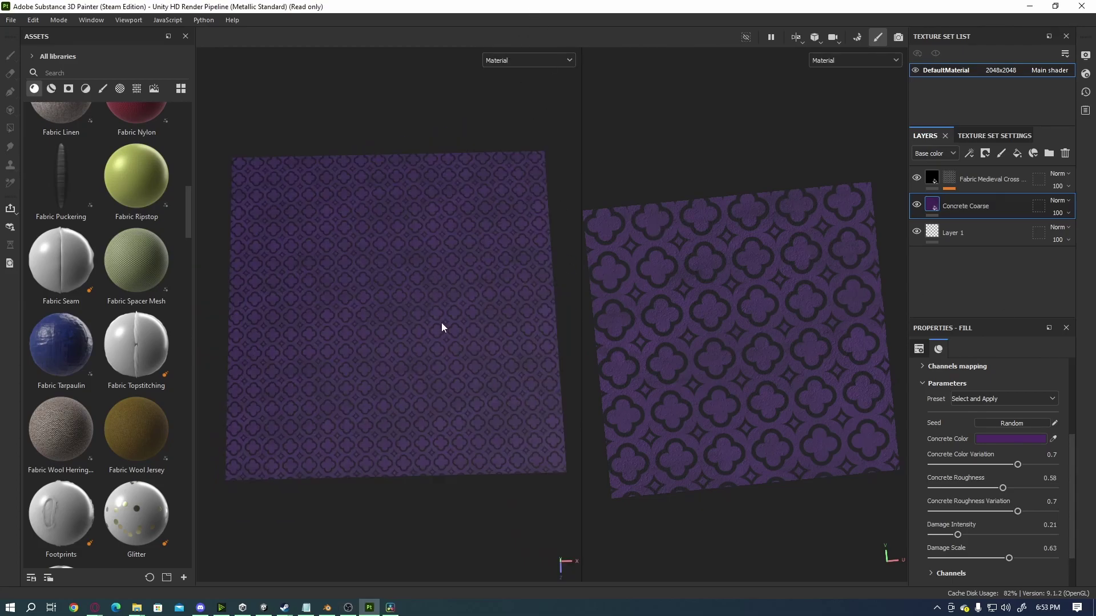
left_click_drag(442, 327, 457, 276, "alt")
left_click(11, 20)
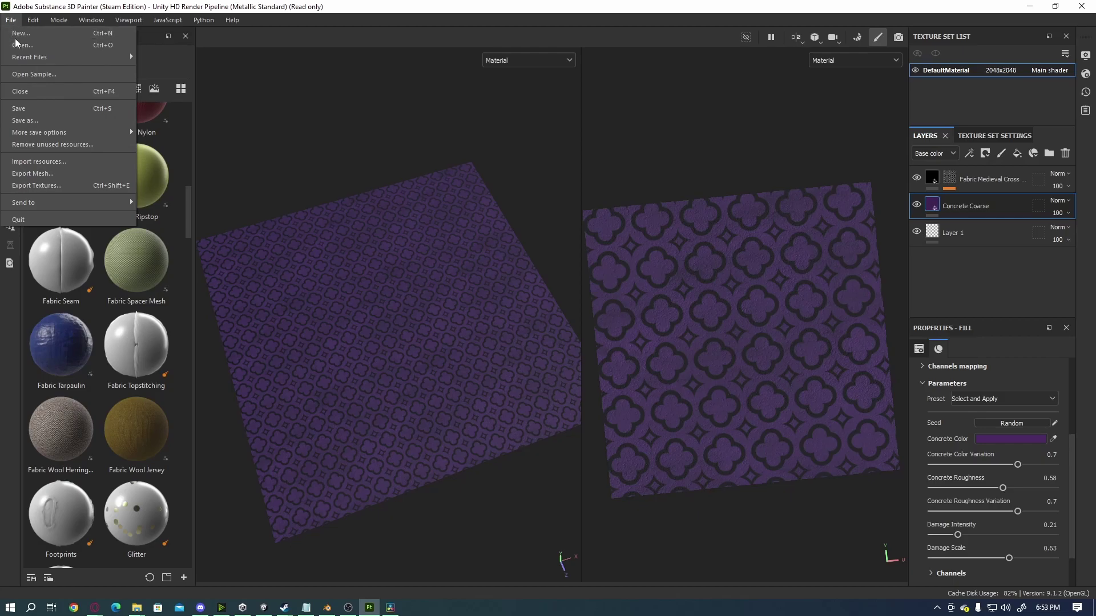
- Export BaseMap, MaskMap and Normal as 2048x2048 PNGs to H:/GameDev/Assets/3D/Space/3D/Static
left_click(40, 185)
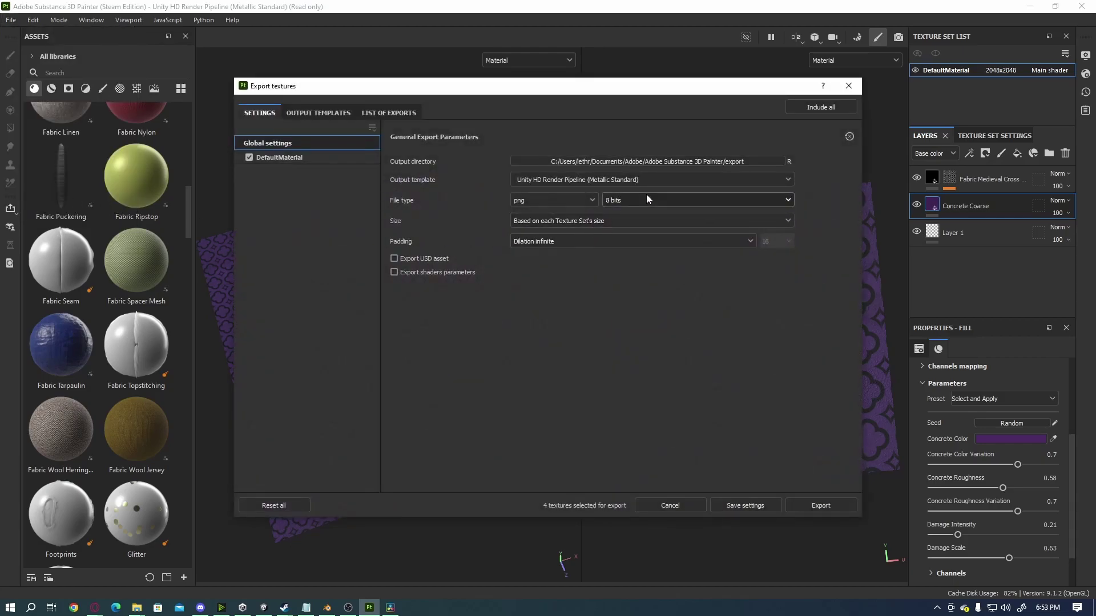
left_click(705, 162)
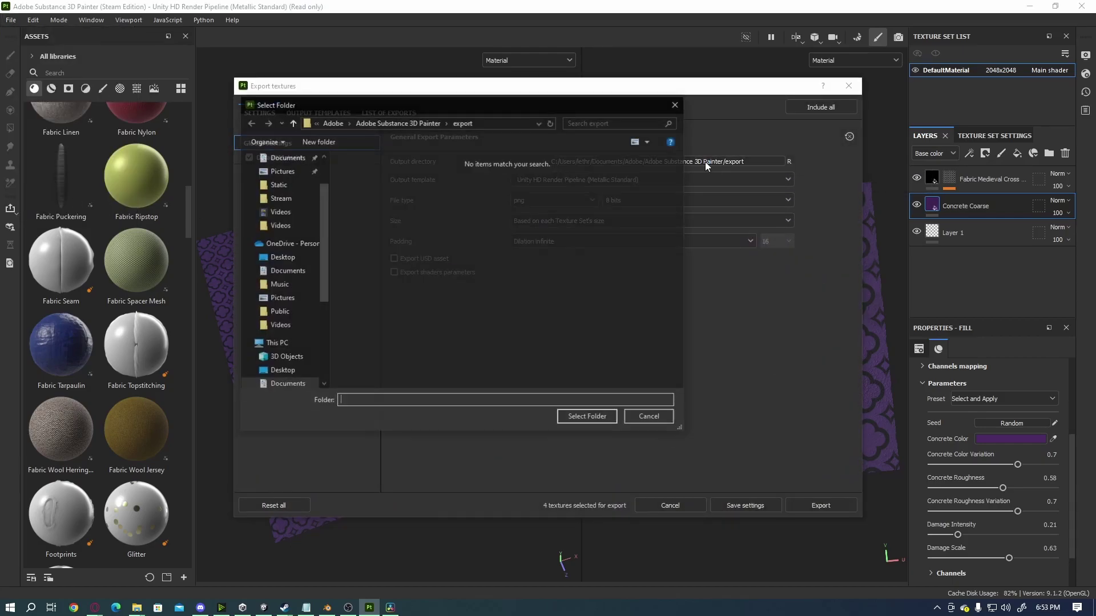
left_click(278, 184)
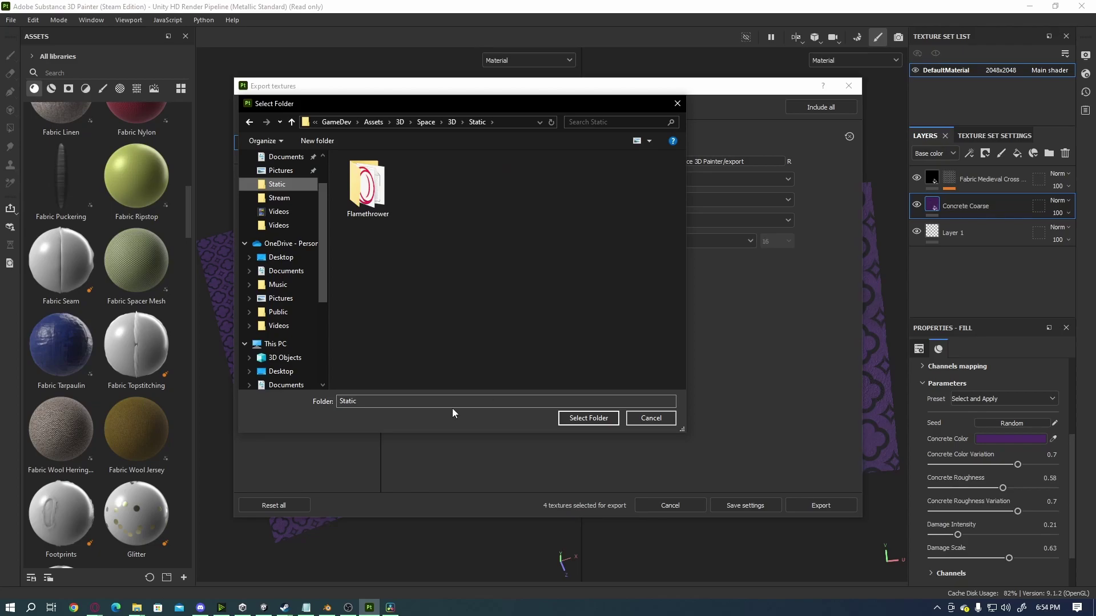
left_click(588, 418)
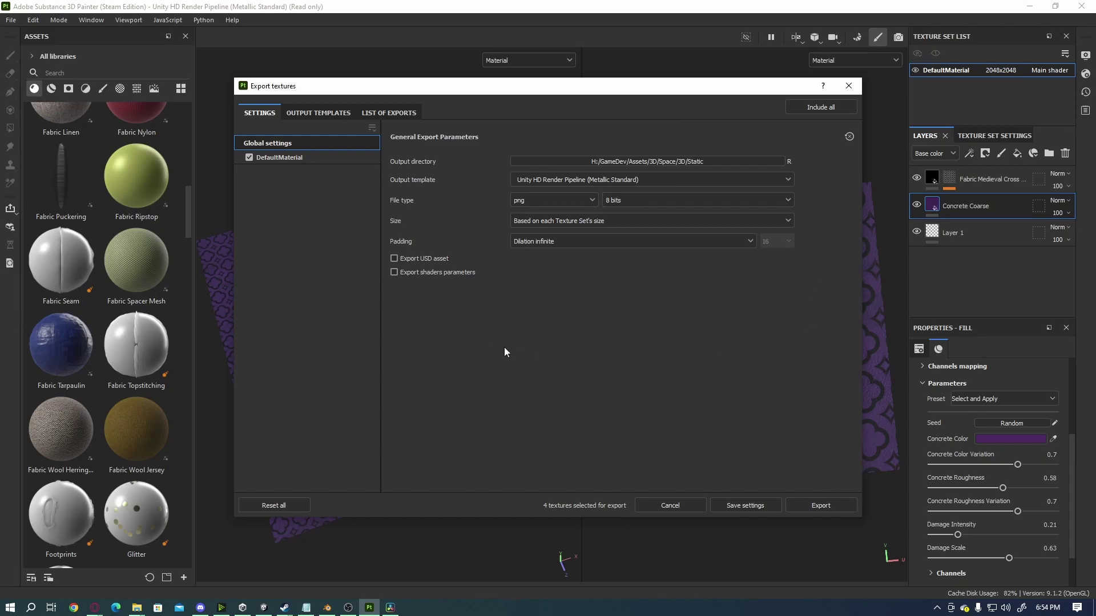
left_click(827, 504)
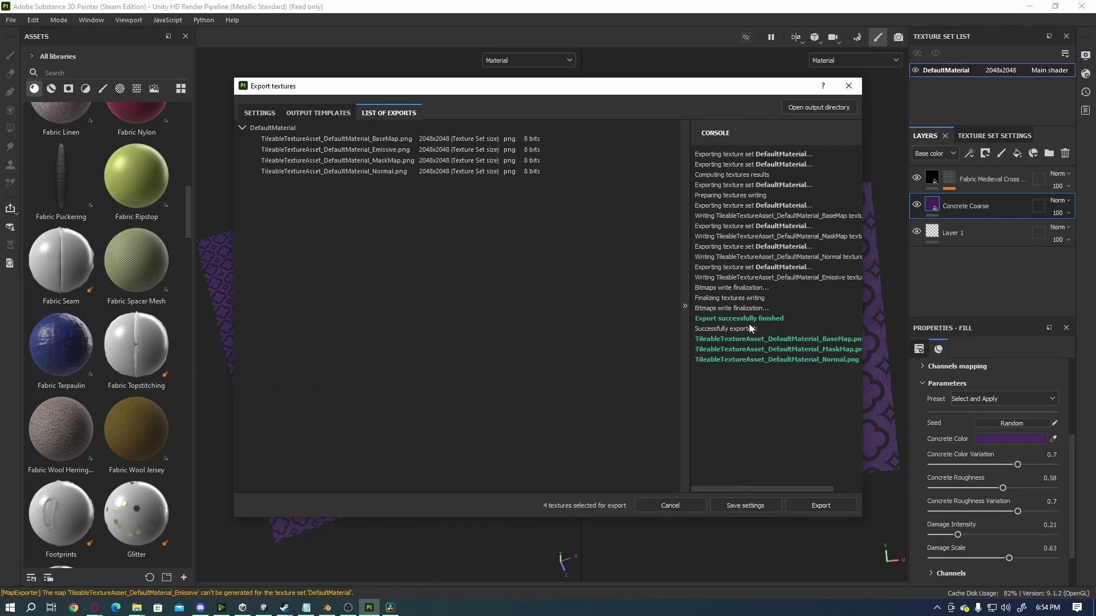
- Select the BaseMap, MaskMap and Normal TileableTextureAsset PNGs in the Static folder
left_click(776, 339)
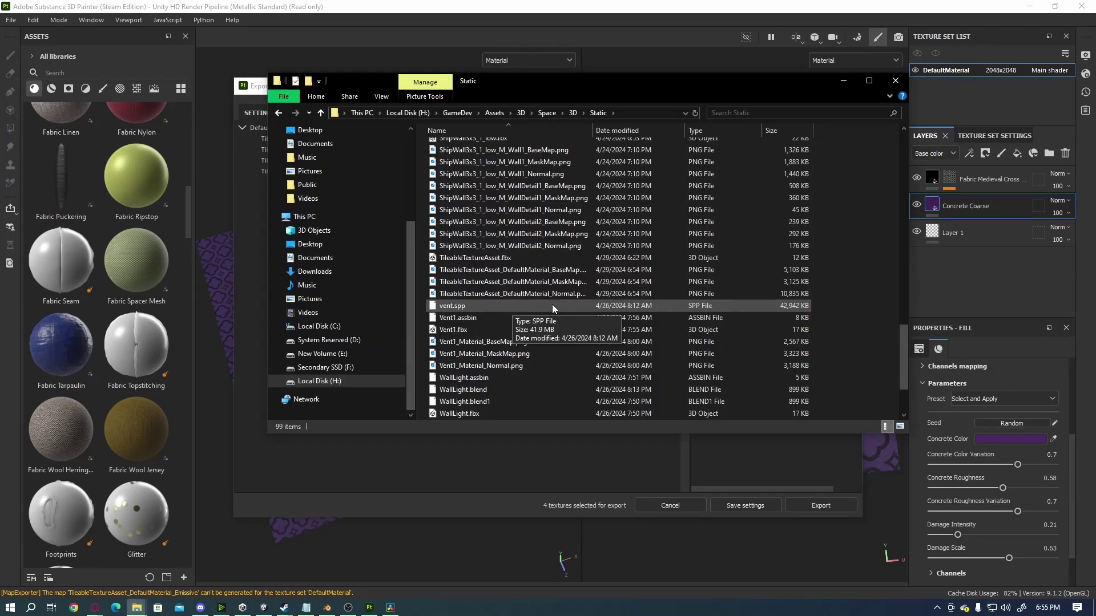
left_click(488, 260)
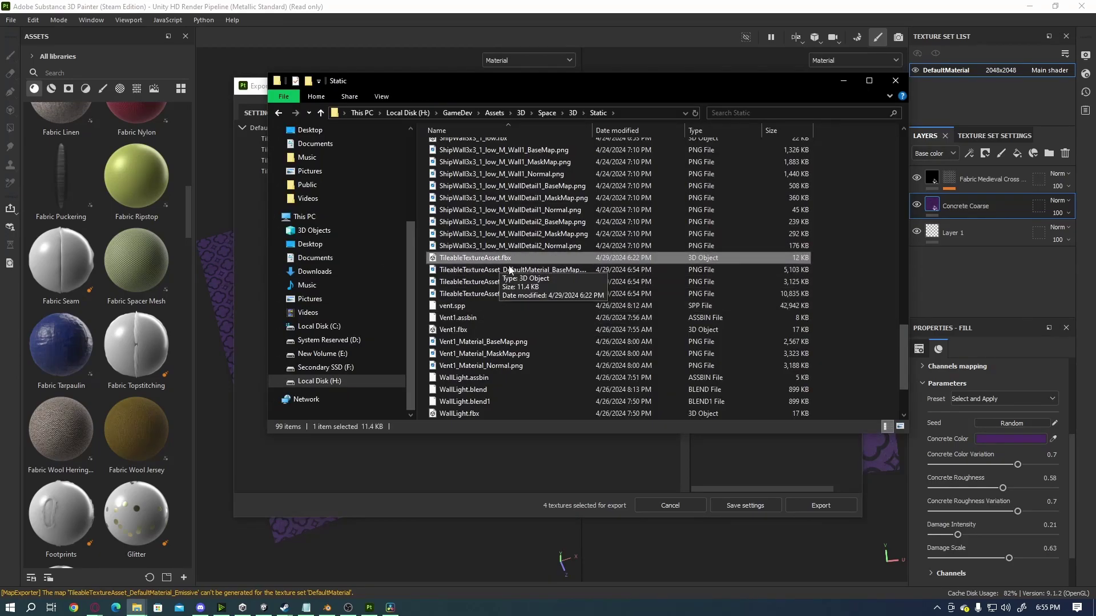
left_click(538, 272)
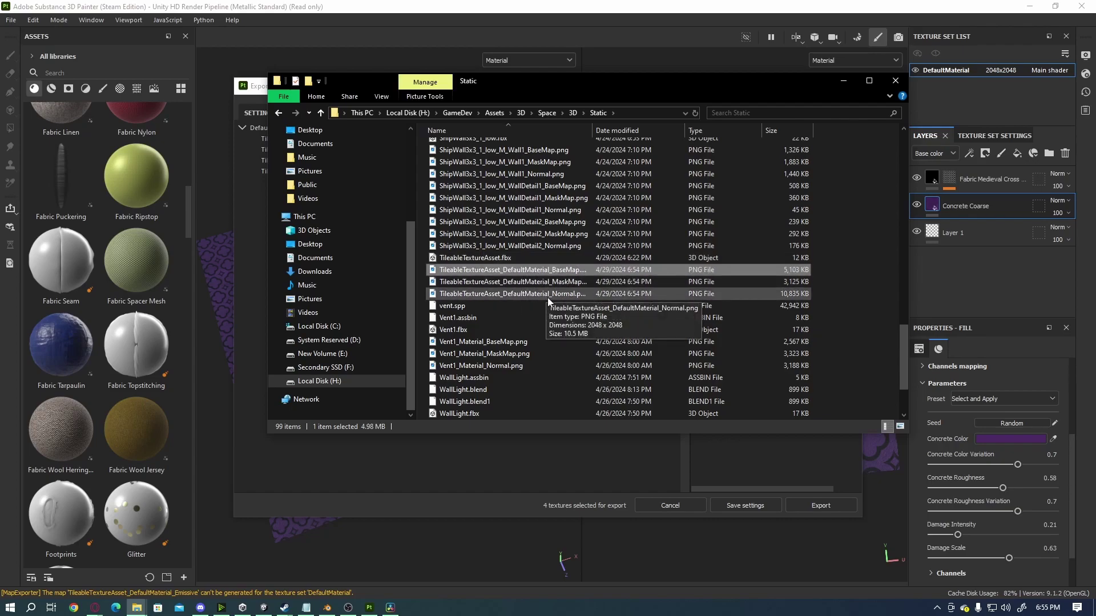
left_click(546, 294, "shift")
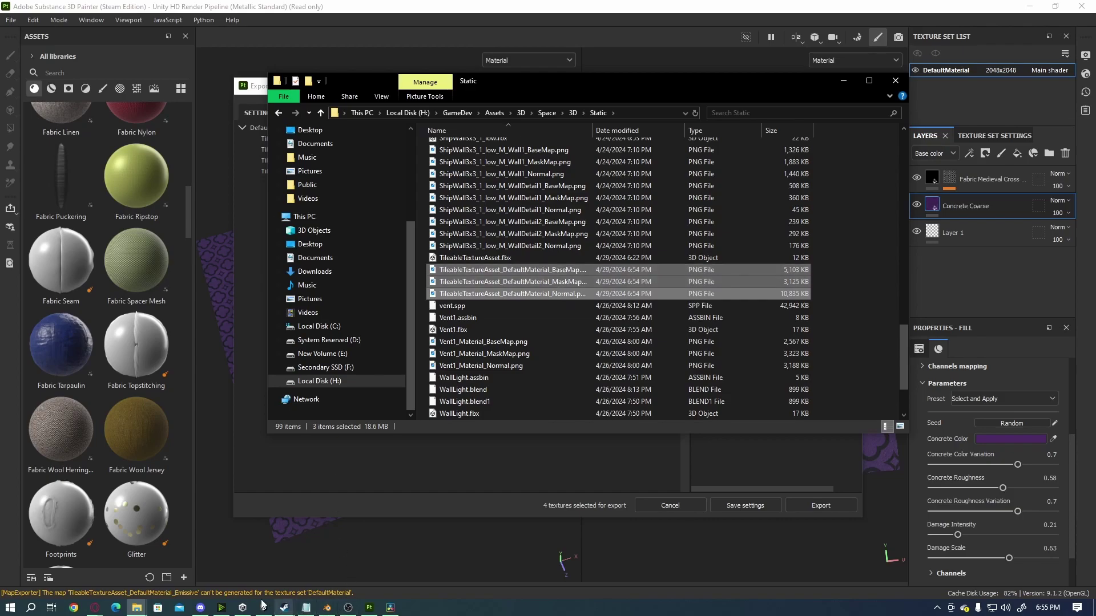
left_click(411, 537)
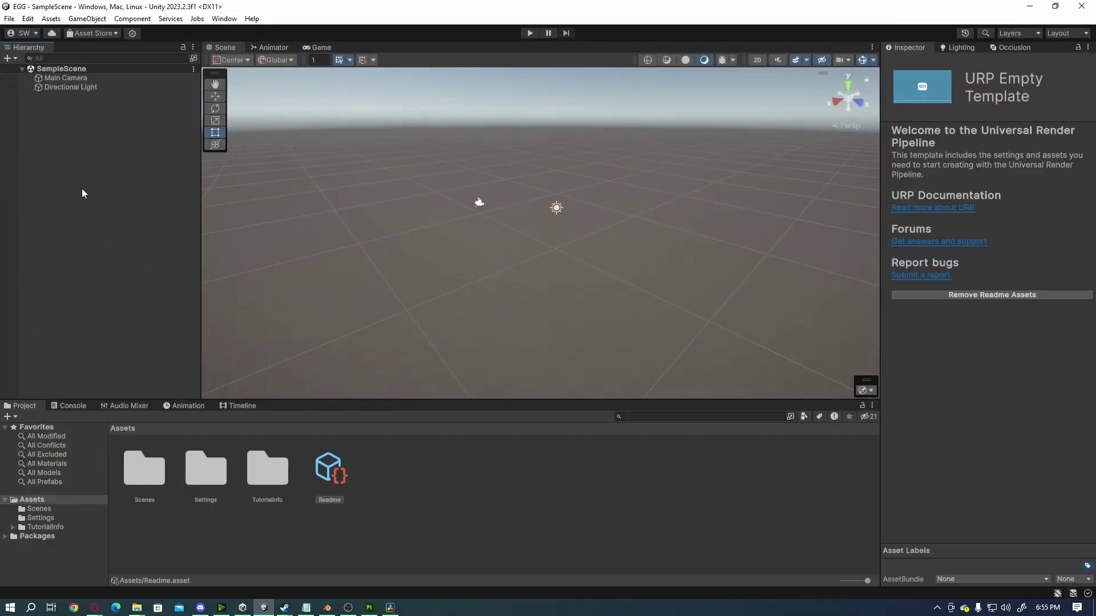
- Add a plane to the scene and duplicate it twice, sliding the copies along Z
left_click(57, 137)
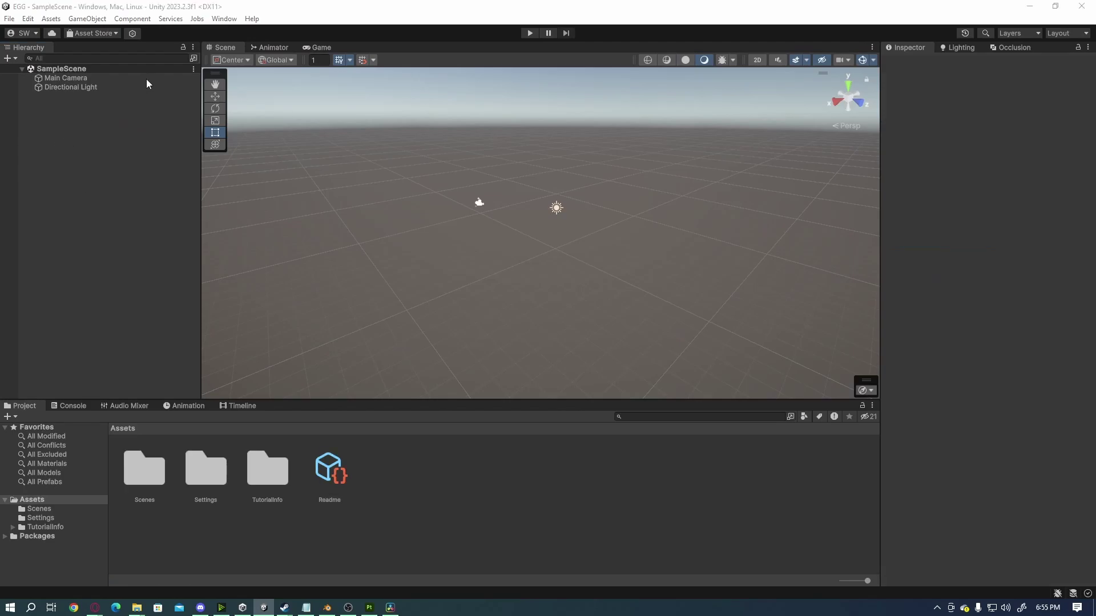
right_click(84, 189)
mouse_move(170, 380)
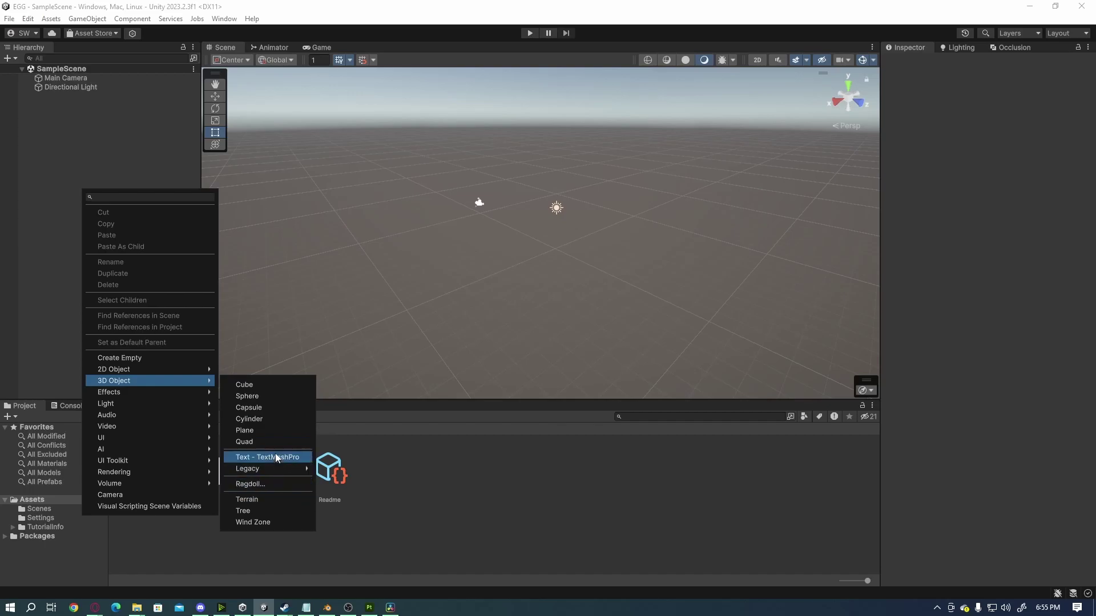
left_click(268, 431)
right_click_drag(631, 237, 602, 276)
key("ctrl+d")
left_click_drag(555, 235, 308, 226)
key("ctrl+d")
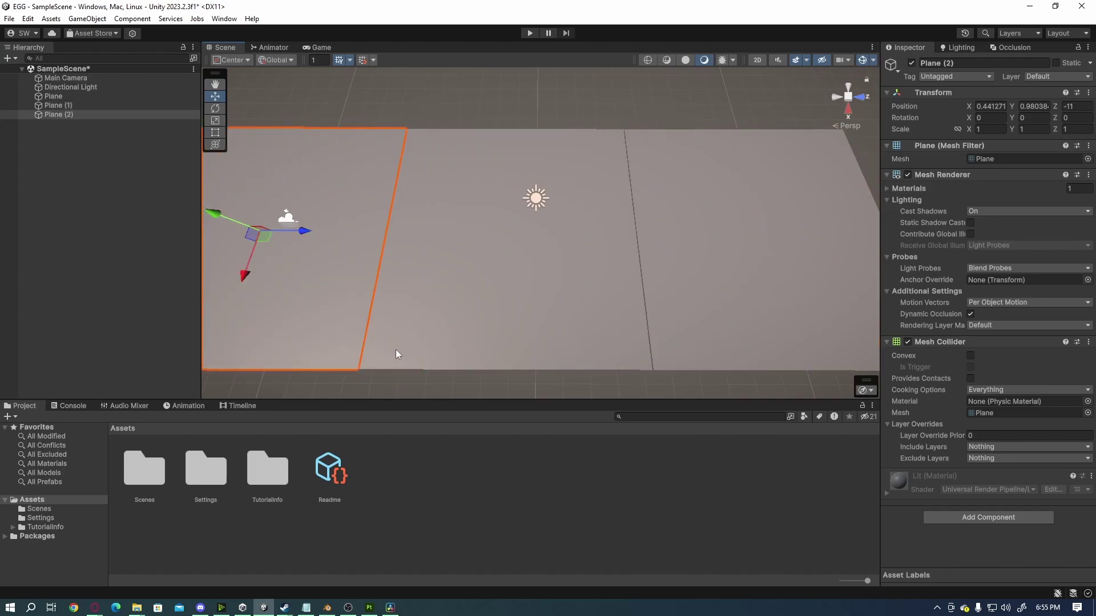
left_click_drag(355, 368, 367, 368)
- Vertex-snap the right plane's corner against its neighbour so the edges meet
left_click(733, 358)
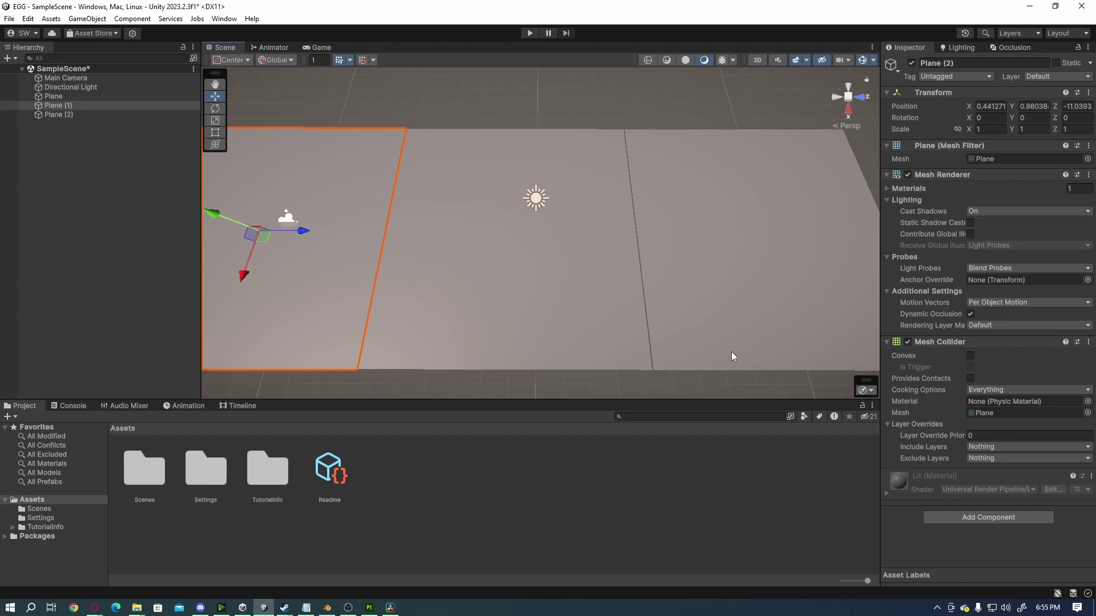
mouse_move(712, 324)
right_mouse_down()
mouse_move(596, 301)
mouse_move(616, 308)
mouse_move(598, 344)
mouse_move(619, 320)
mouse_move(666, 305)
mouse_move(709, 314)
mouse_move(708, 289)
mouse_move(701, 323)
right_mouse_up()
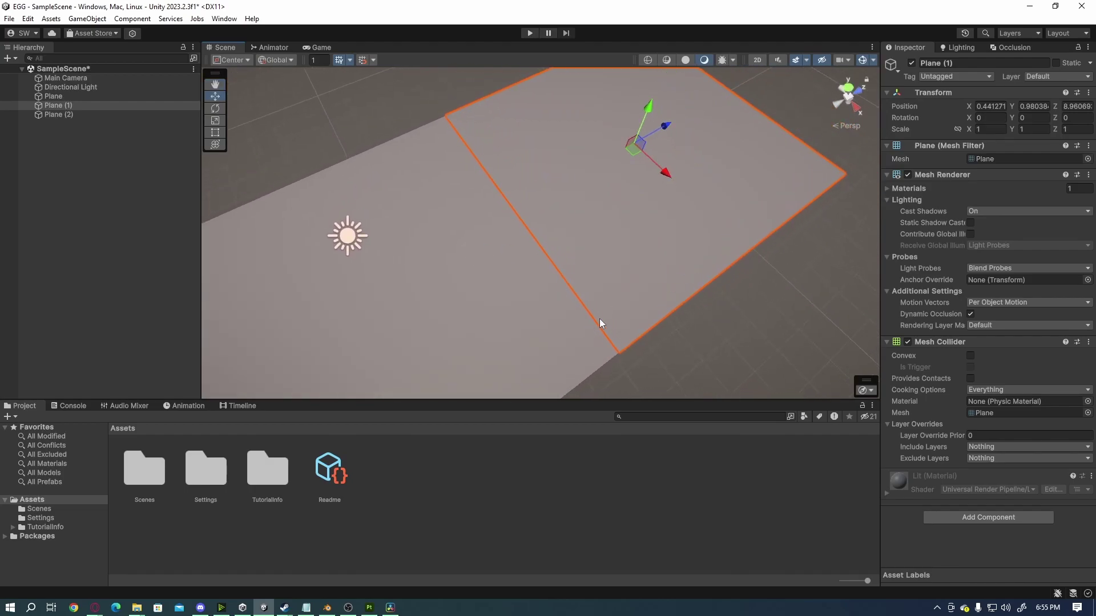
key("v")
mouse_move(618, 354)
left_mouse_down()
mouse_move(626, 347)
mouse_move(612, 355)
left_mouse_up()
right_click_drag(625, 352, 560, 339)
- Create a material named TestTileable and import the three exported texture PNGs into Assets
right_click(426, 495)
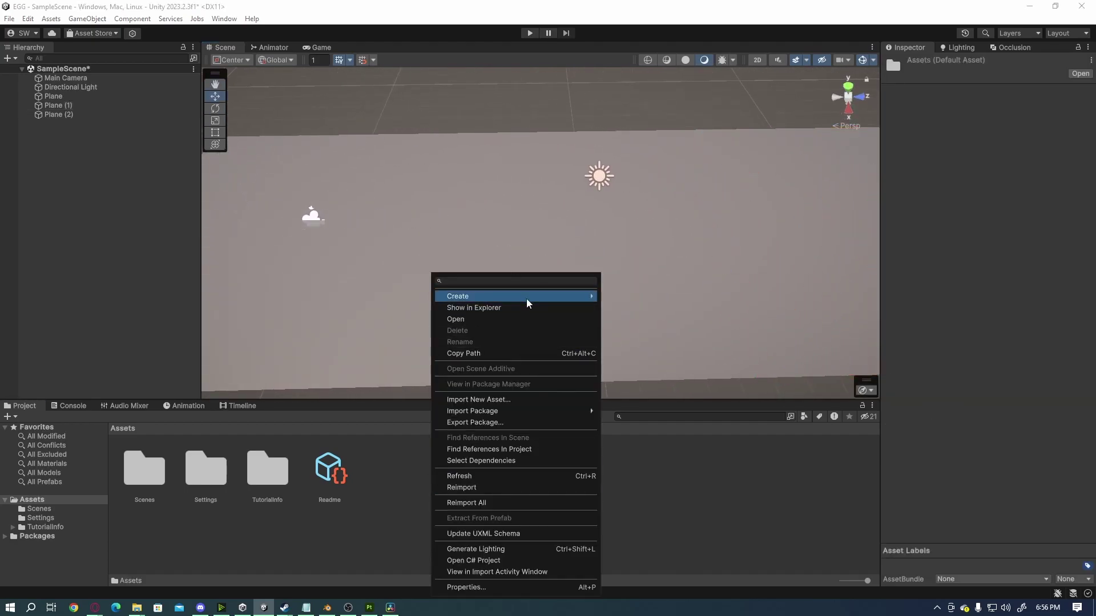
mouse_move(526, 299)
left_click(697, 290)
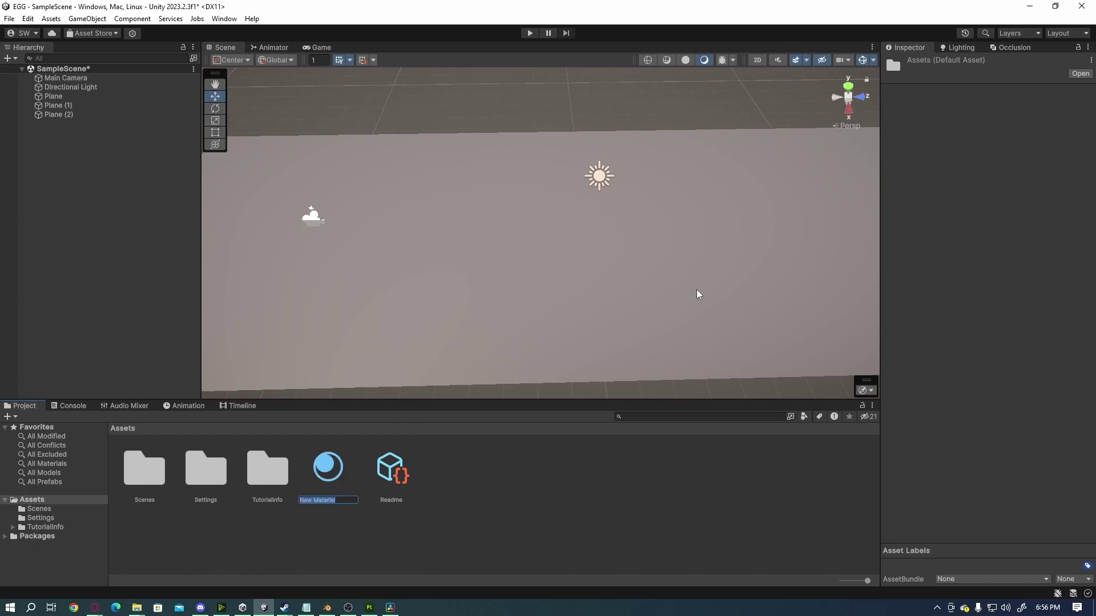
type("T")
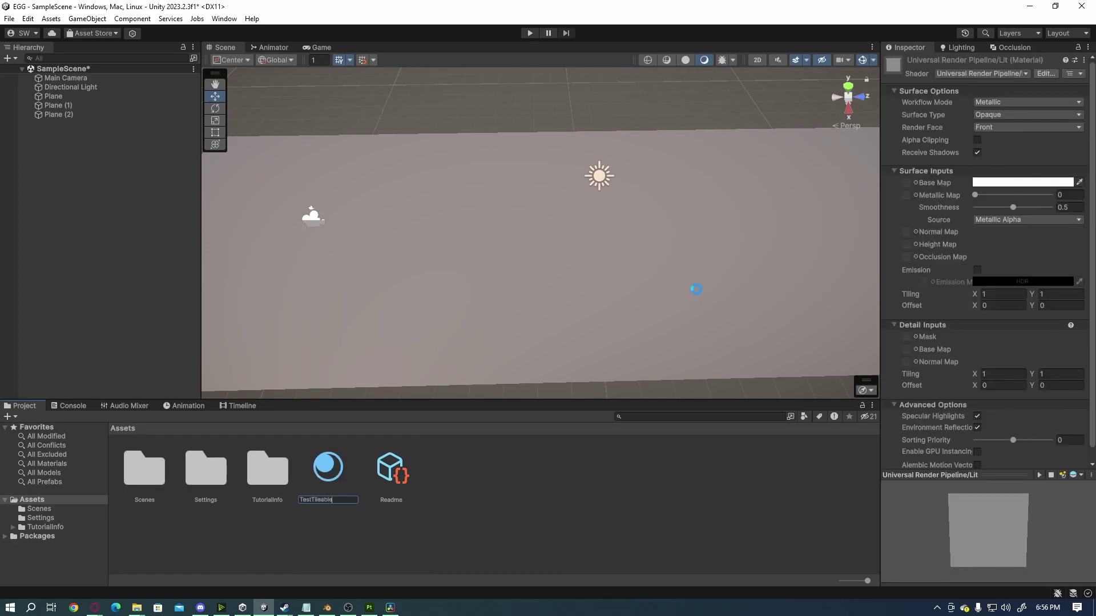
type("estTileable")
key("Return")
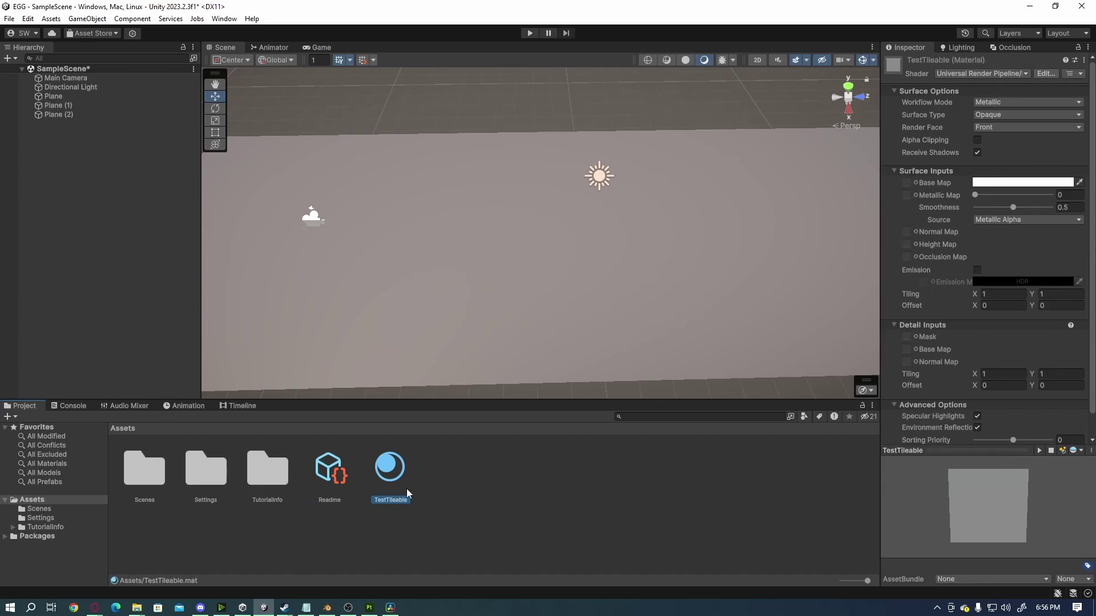
key("alt+Tab")
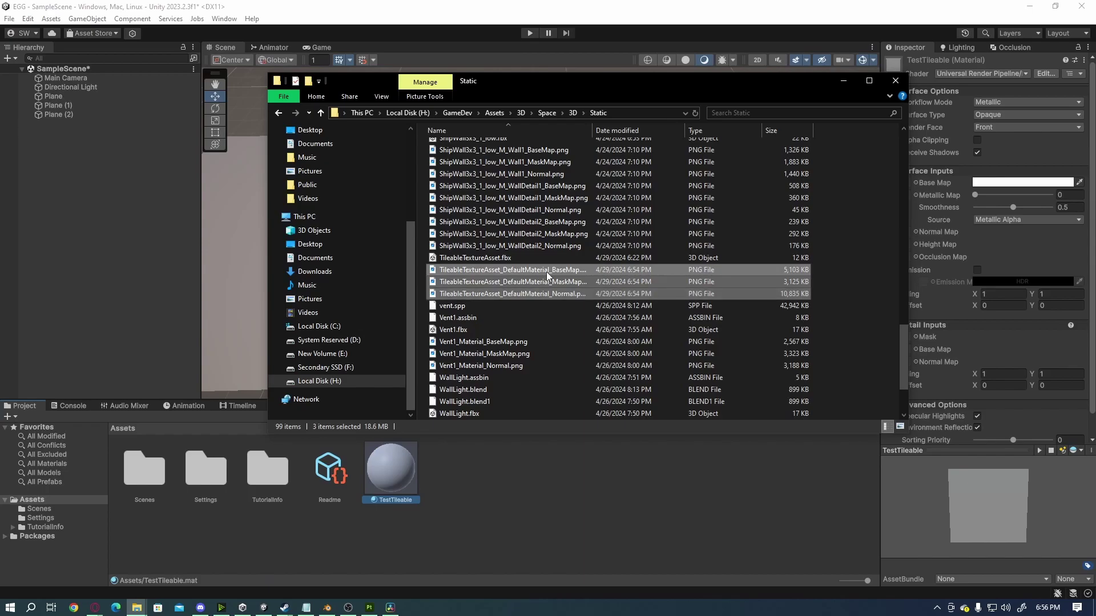
left_click_drag(546, 271, 532, 484)
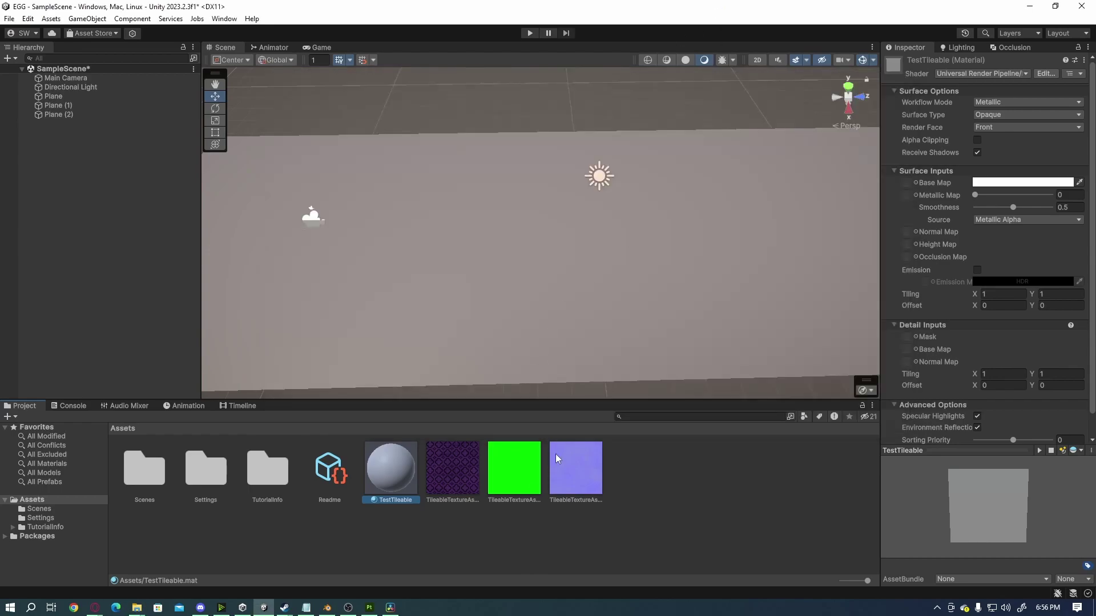
- Set the normal texture's Texture Type to Normal map and apply the import settings
left_click(1016, 97)
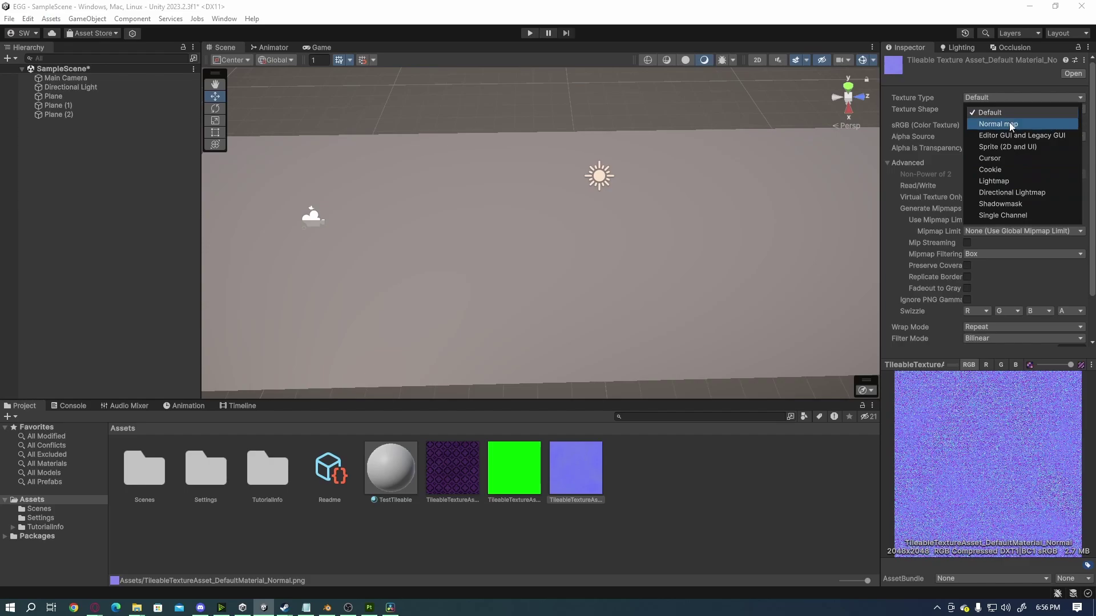
left_click(1009, 124)
scroll(1019, 324, "down", 2)
scroll(1019, 323, "down", 2)
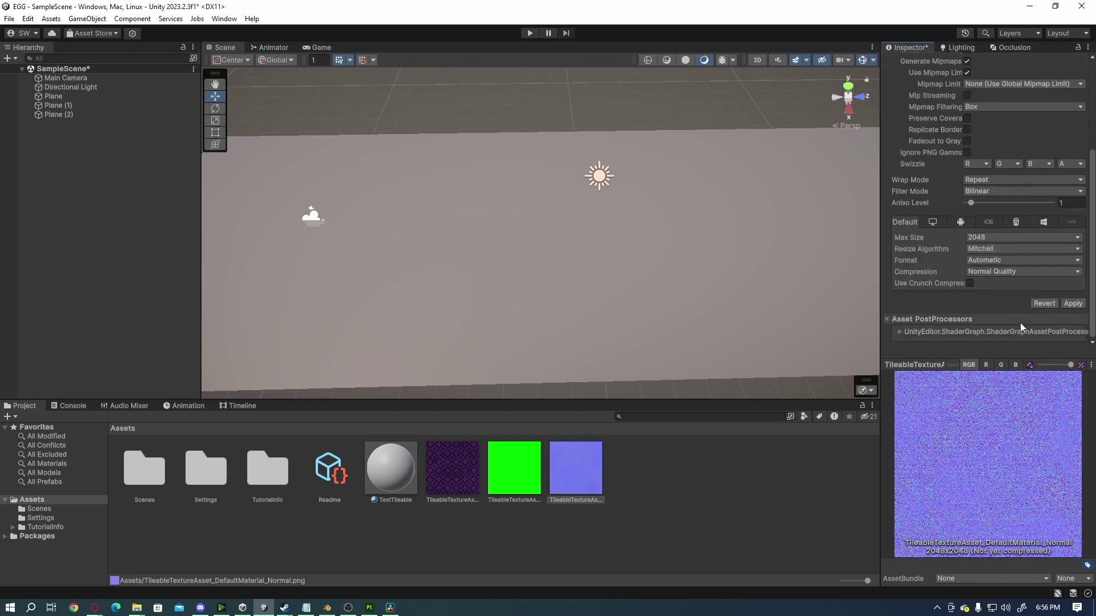
left_click(1063, 303)
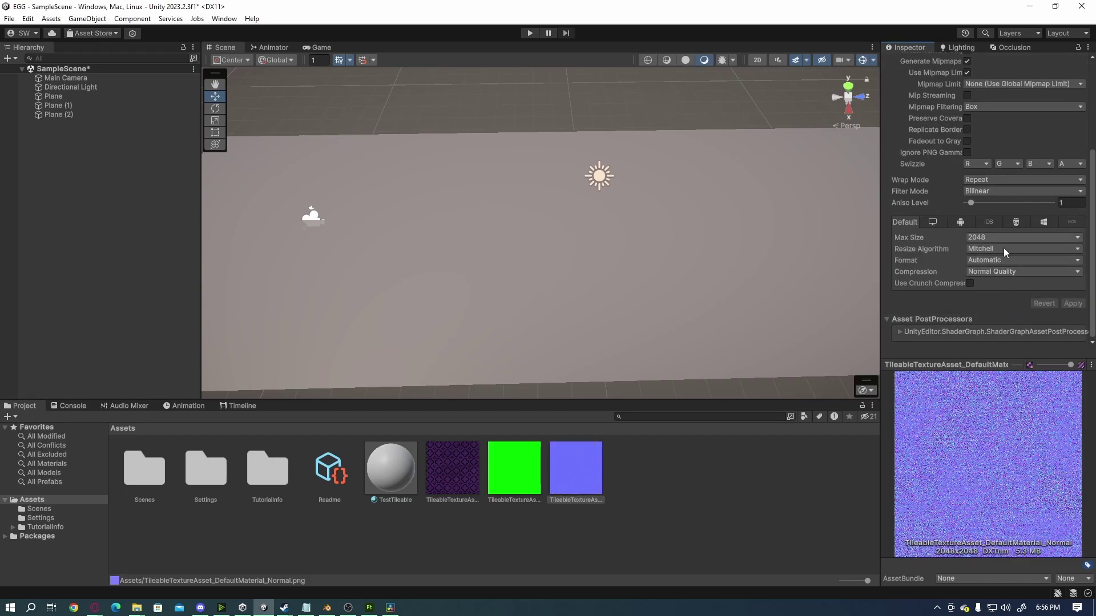
- Assign the purple, green and blue textures to TestTileable's Base, Metallic and Normal maps
left_click(394, 471)
left_click_drag(451, 475, 913, 146)
left_click_drag(505, 485, 905, 158)
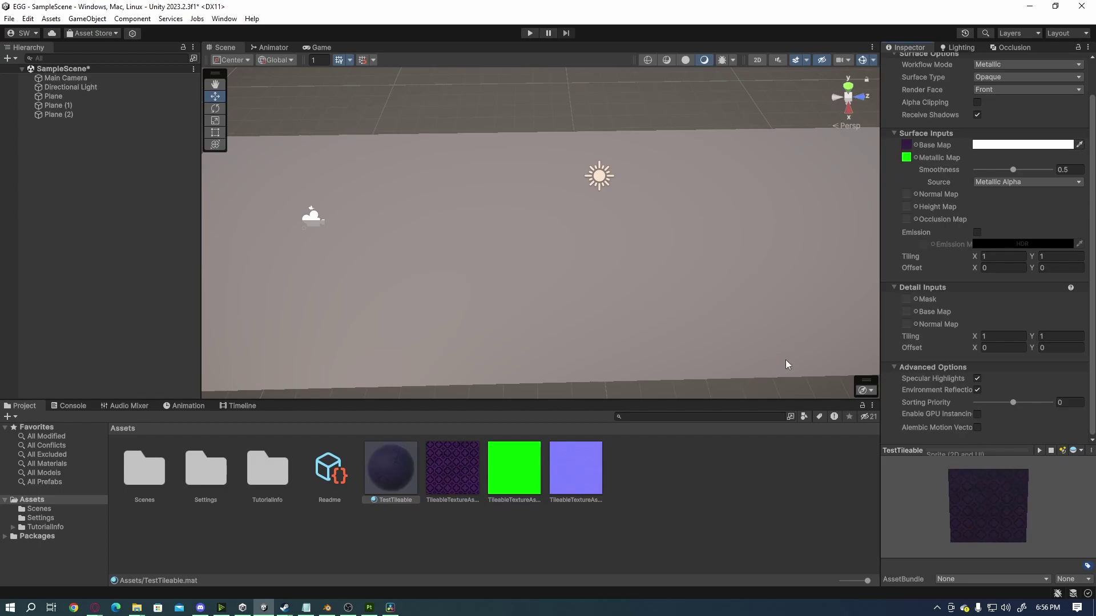
left_click_drag(567, 485, 907, 195)
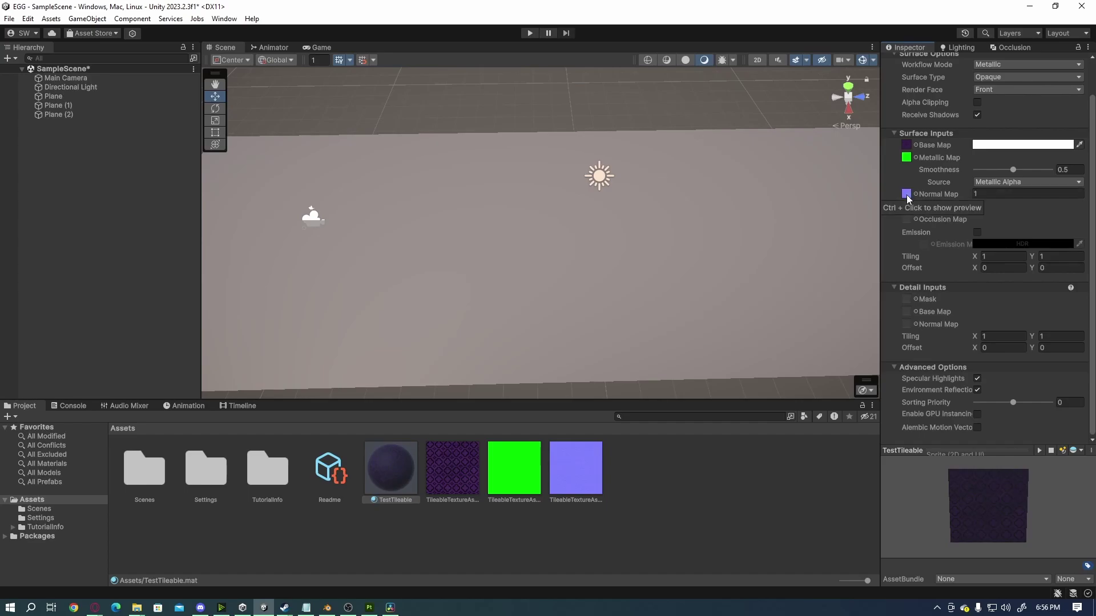
- Apply the TestTileable material to the middle, right and left planes
left_click_drag(392, 481, 618, 296)
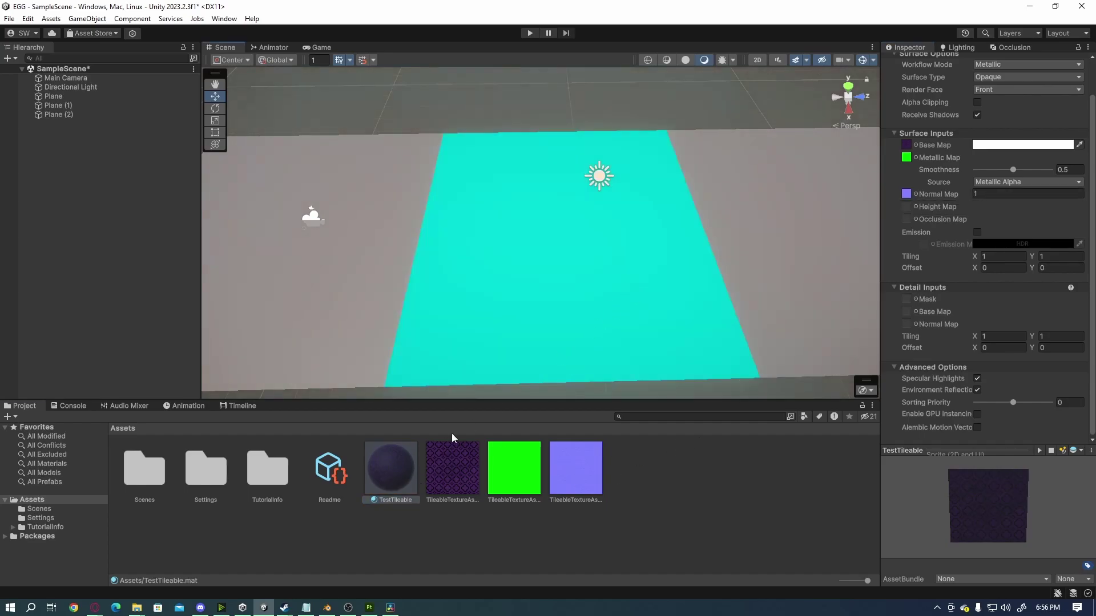
left_click_drag(388, 481, 786, 262)
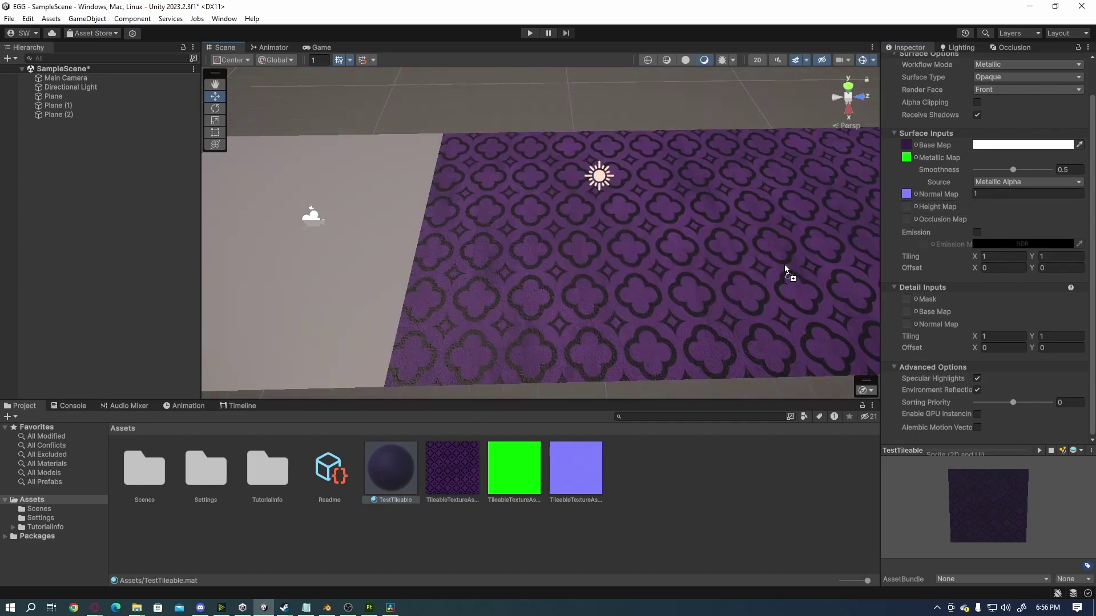
left_click_drag(389, 468, 311, 299)
- Orbit and fly around the three textured planes to inspect the seams
right_click_drag(712, 334, 718, 278)
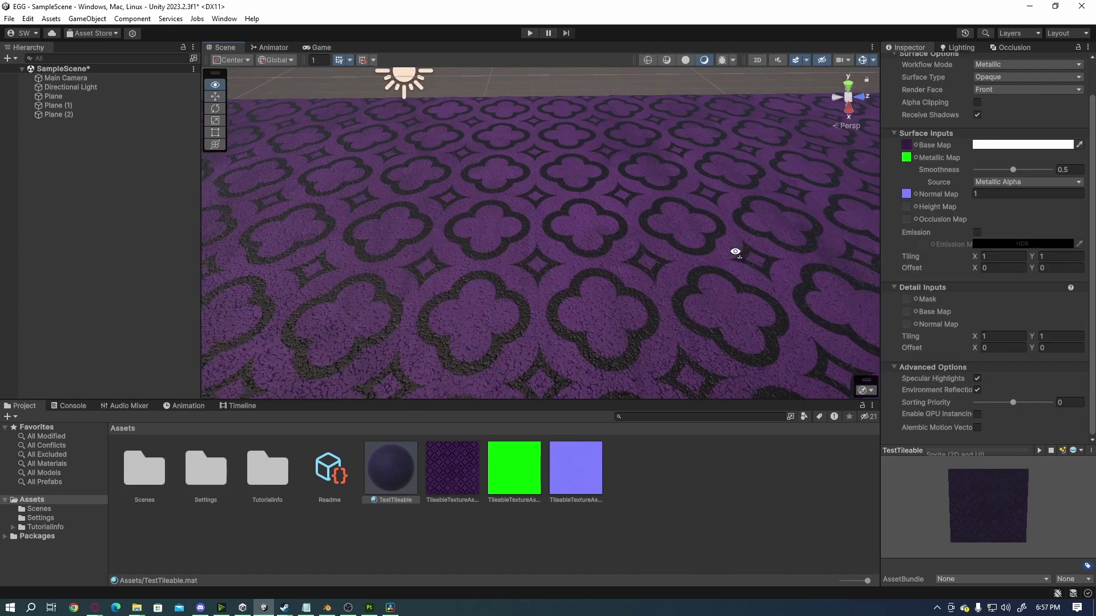
right_click_drag(734, 247, 487, 257)
left_click(486, 255)
right_click_drag(628, 266, 767, 175)
left_click(622, 262)
left_click(683, 200)
mouse_move(683, 200)
right_mouse_down()
mouse_move(561, 232)
mouse_move(562, 247)
mouse_move(549, 246)
mouse_move(641, 218)
mouse_move(703, 179)
mouse_move(589, 125)
right_mouse_up()
key("s")
key("w")
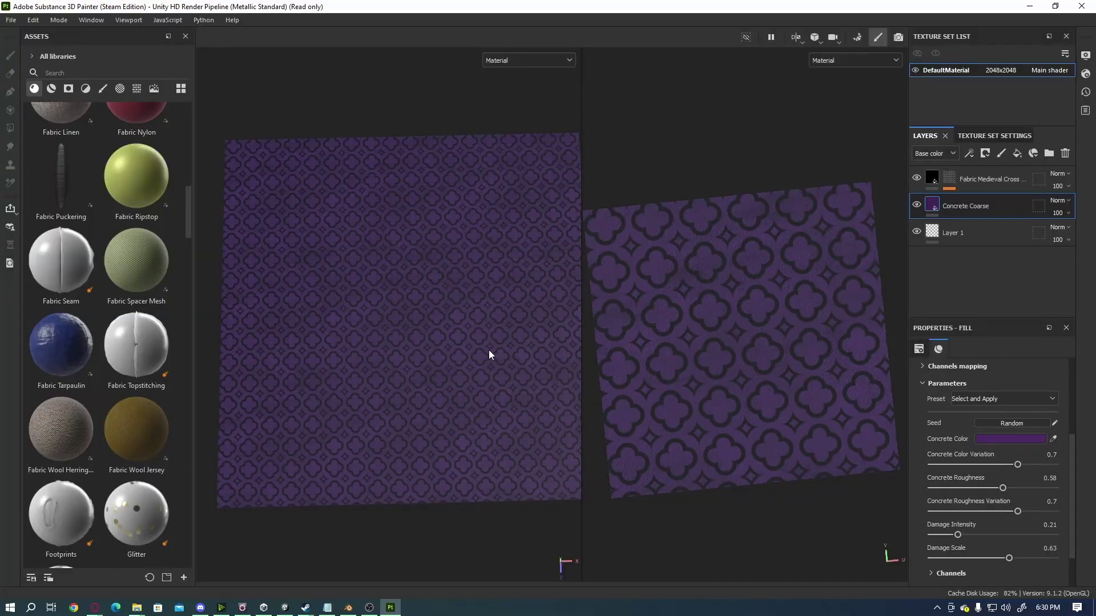
left_click_drag(489, 355, 474, 355, "alt")
right_click_drag(474, 355, 458, 335, "alt")
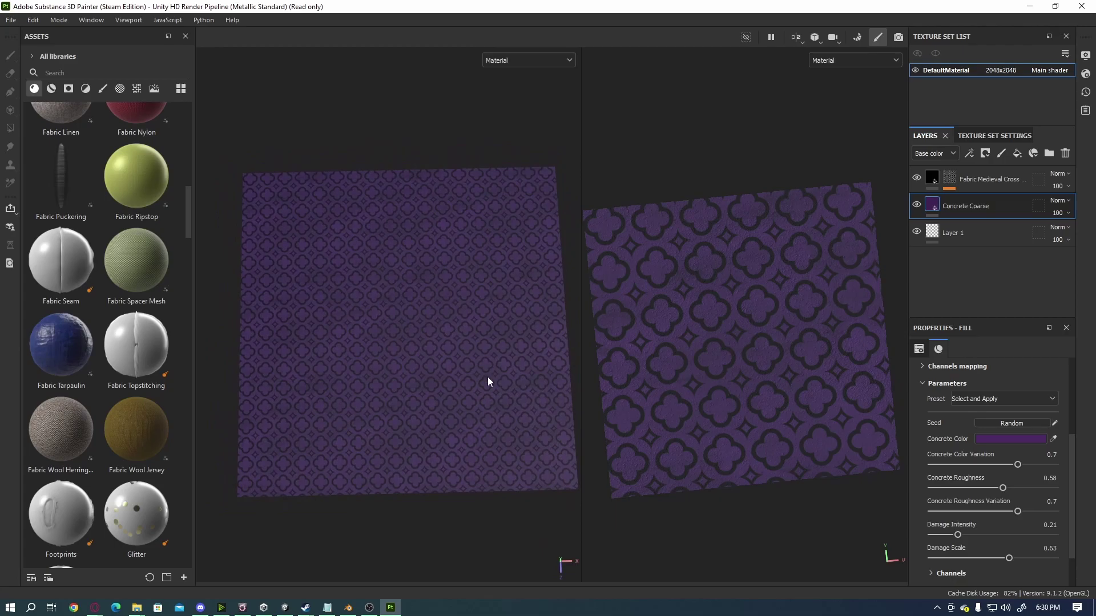
middle_click_drag(490, 379, 476, 359, "alt")
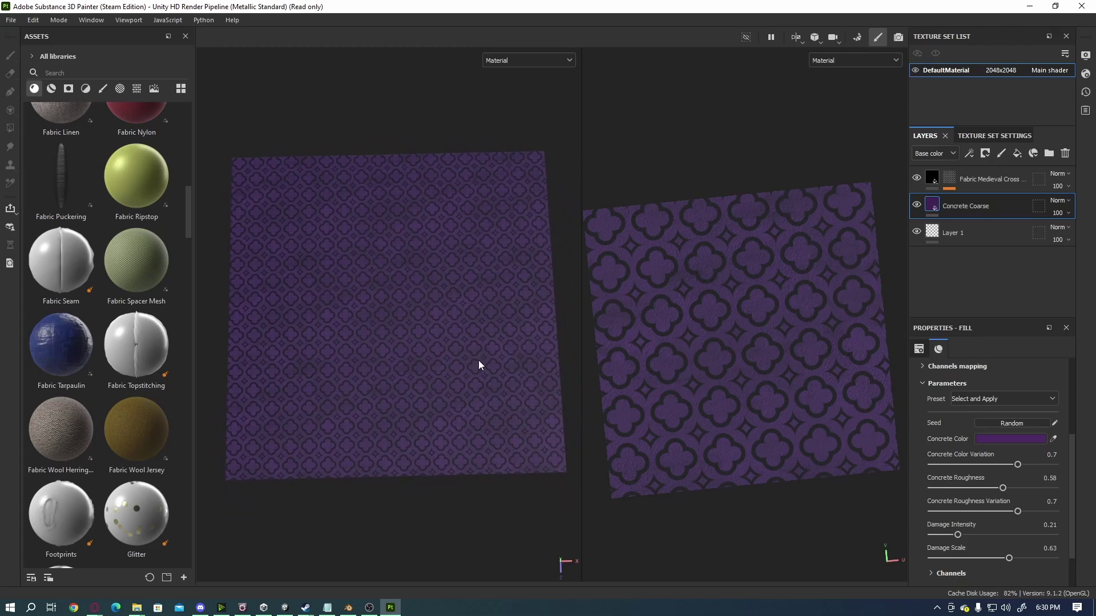